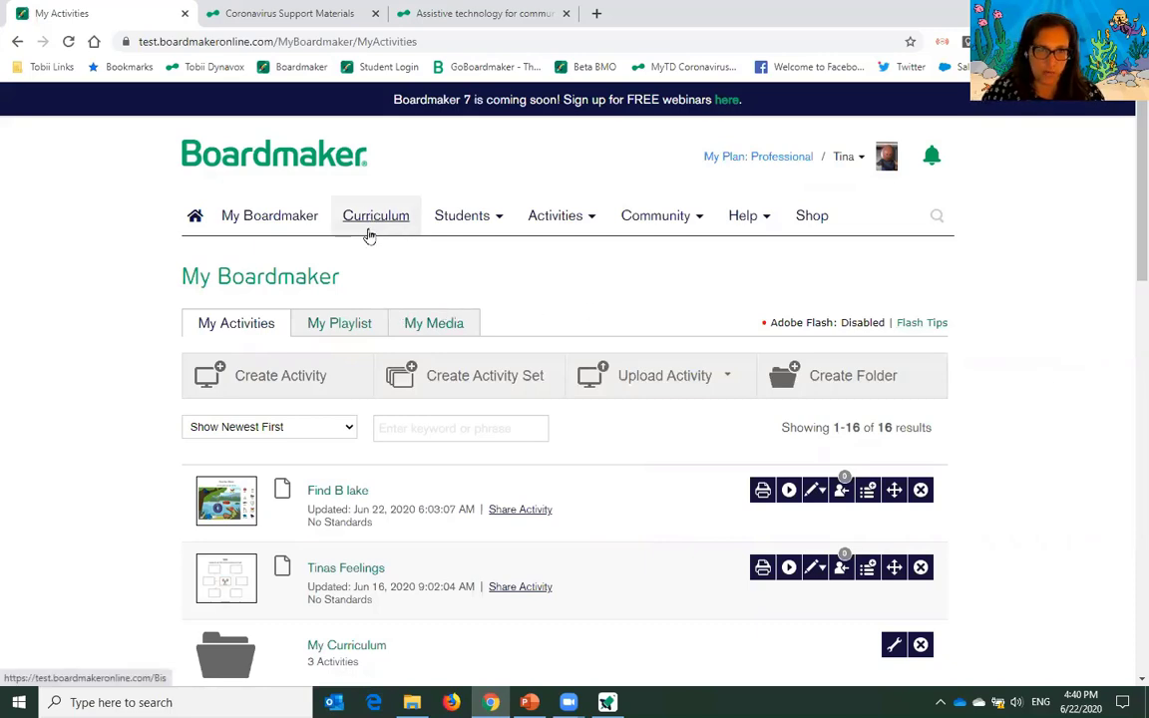
mouse_move(488, 225)
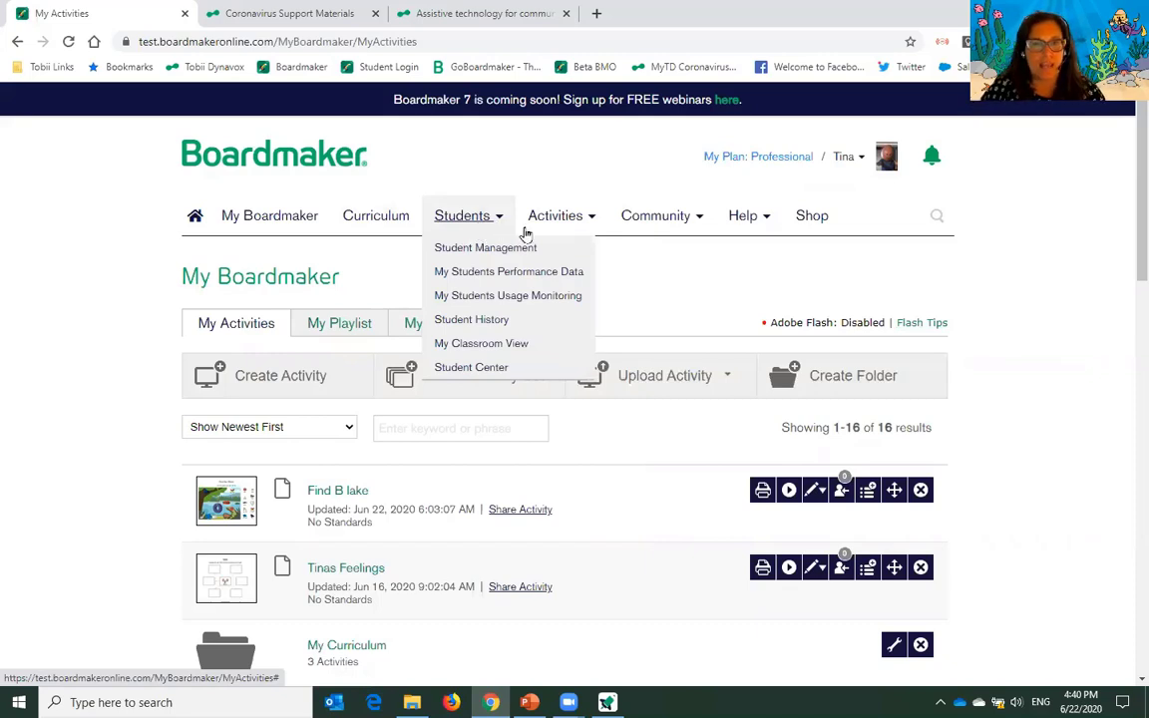
mouse_move(597, 234)
mouse_move(637, 233)
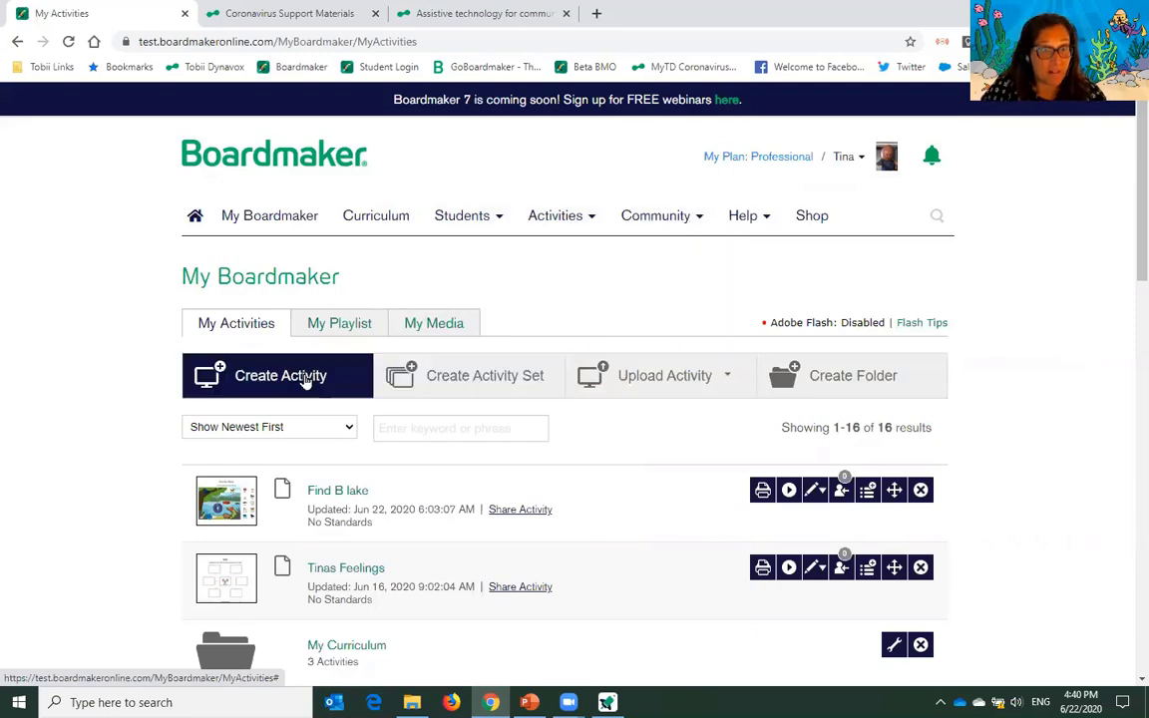
scroll(313, 382, "down", 1)
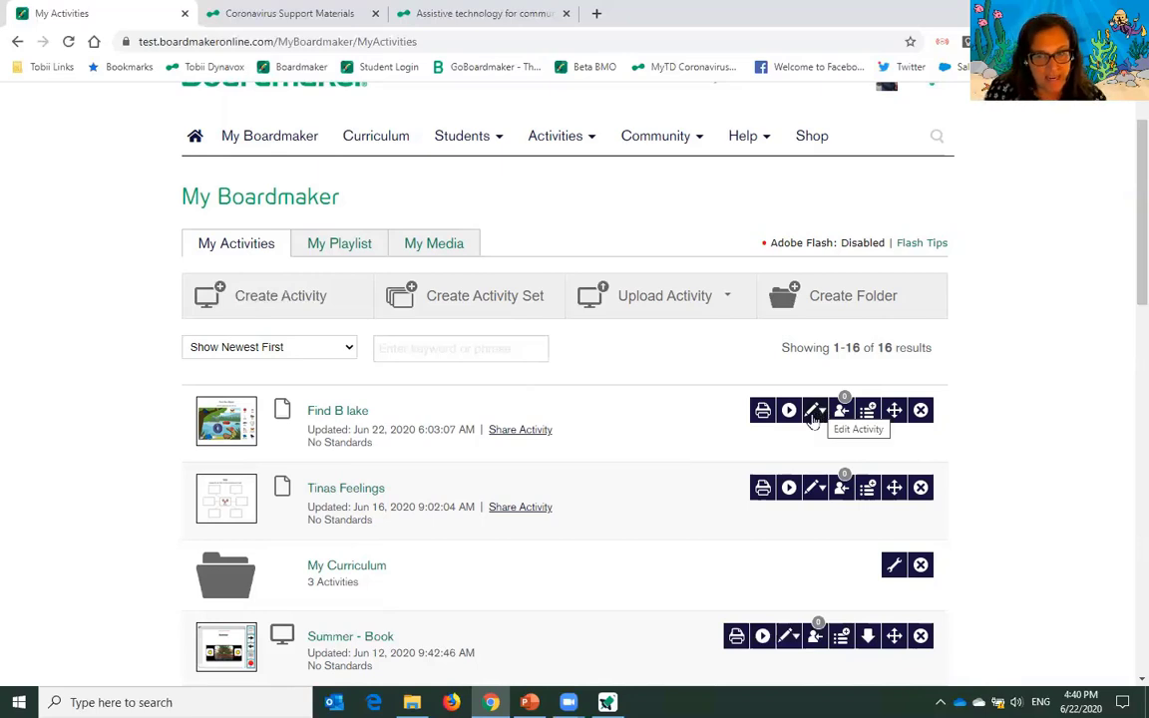
Switch to the Boardmaker 7 desktop app and show the folders and activities in My Boardmaker
left_click(607, 702)
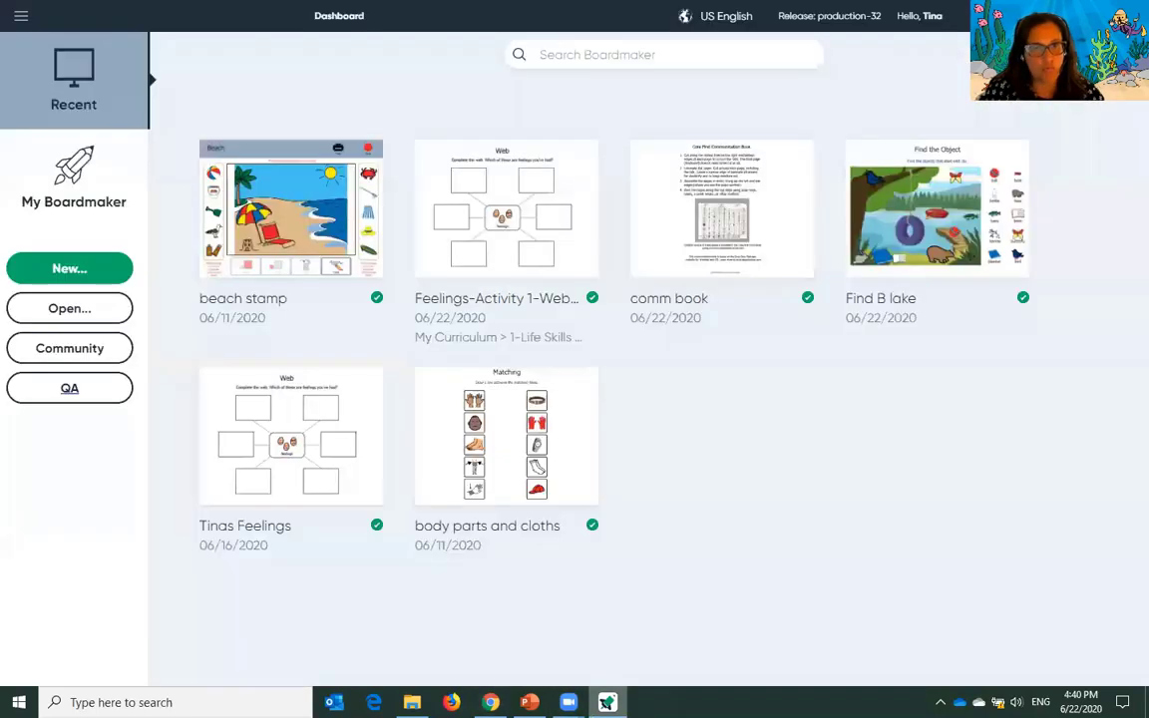
mouse_move(568, 702)
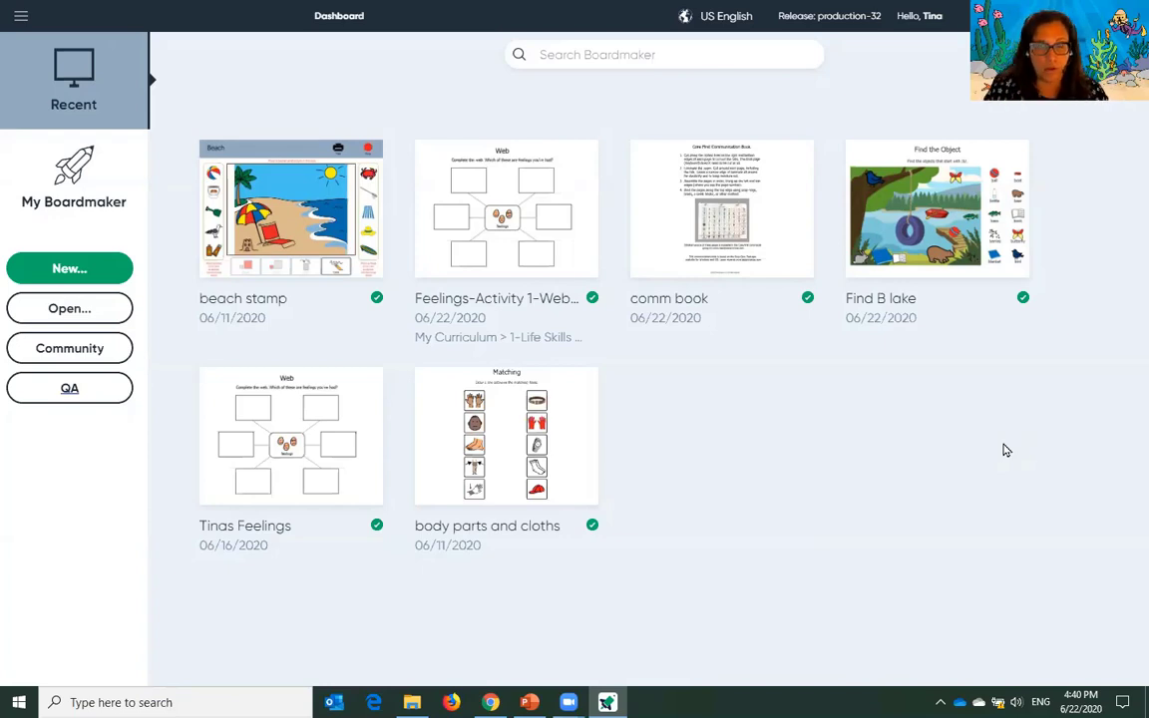
mouse_move(997, 248)
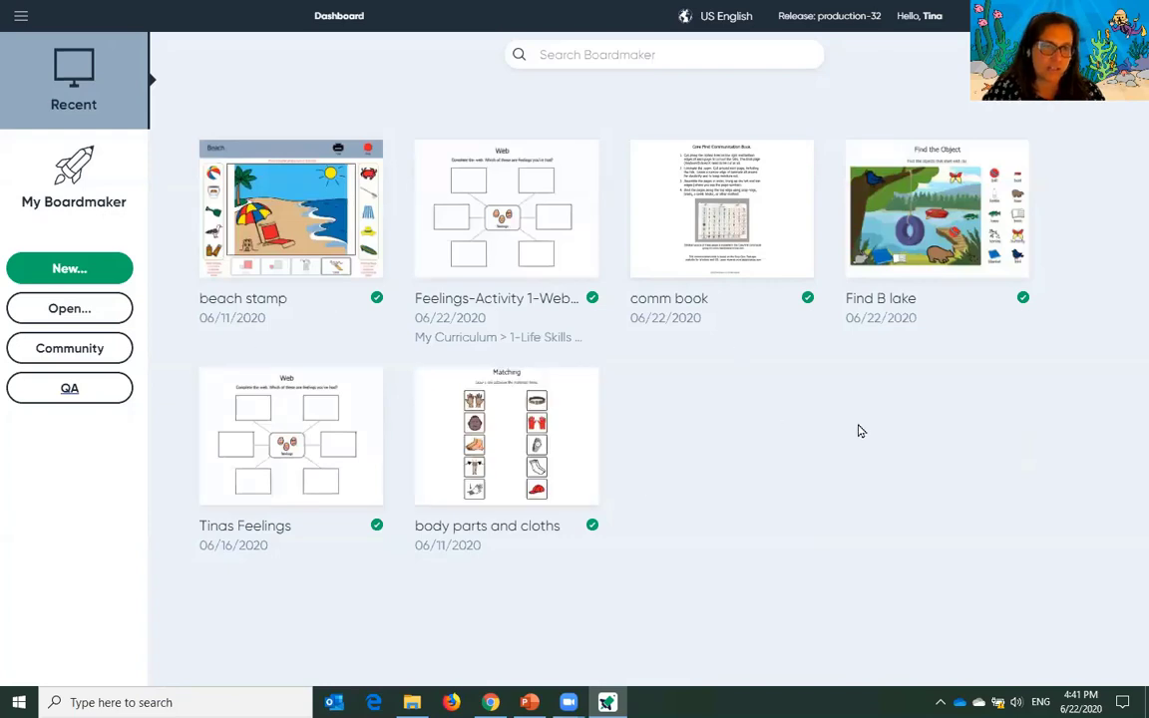
left_click(76, 202)
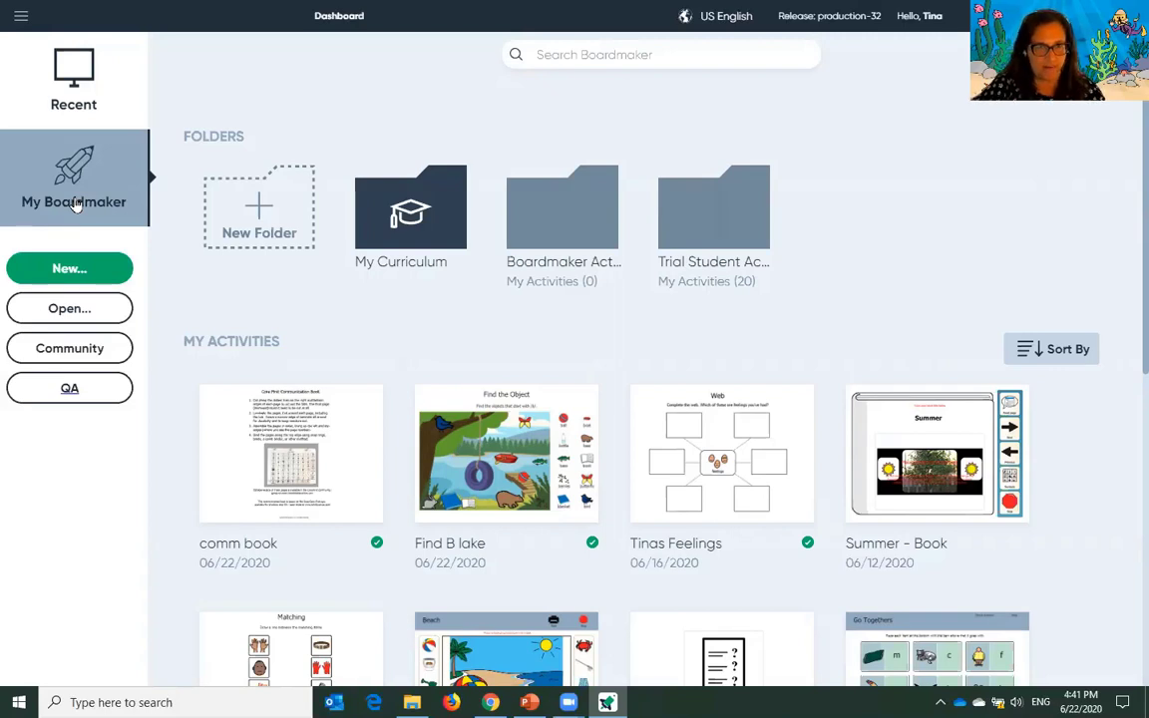
Start a new activity and review the interactive and printable template categories, including the printable filter options
left_click(66, 272)
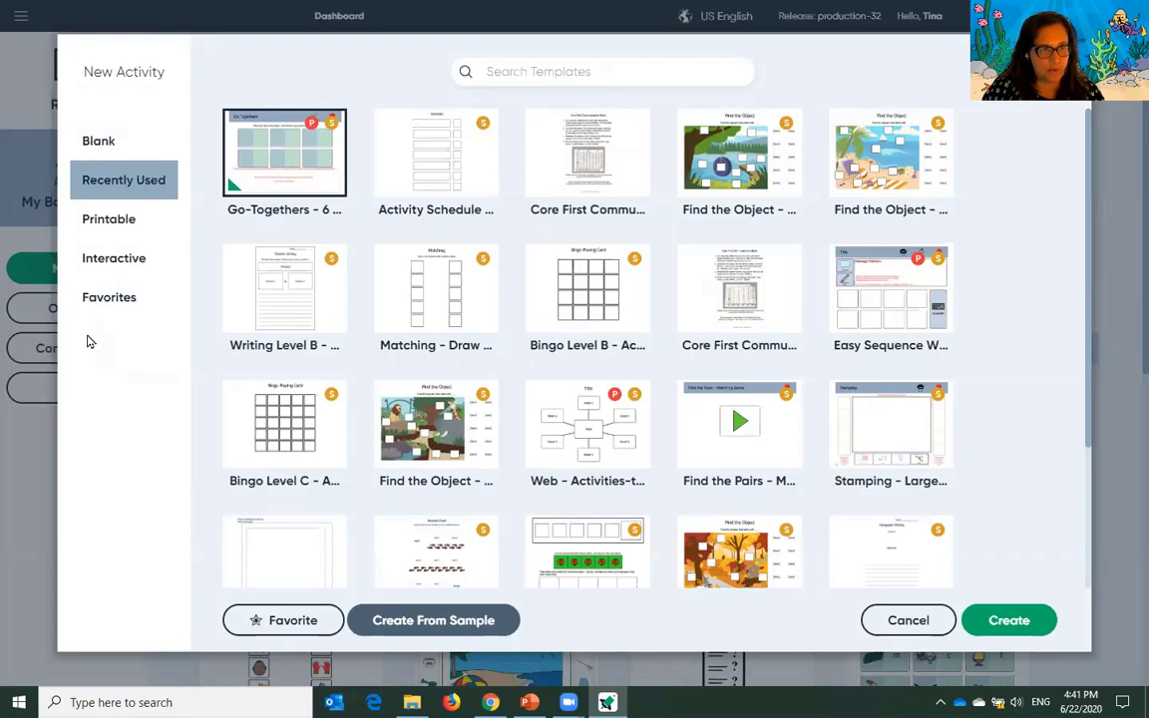
left_click(95, 233)
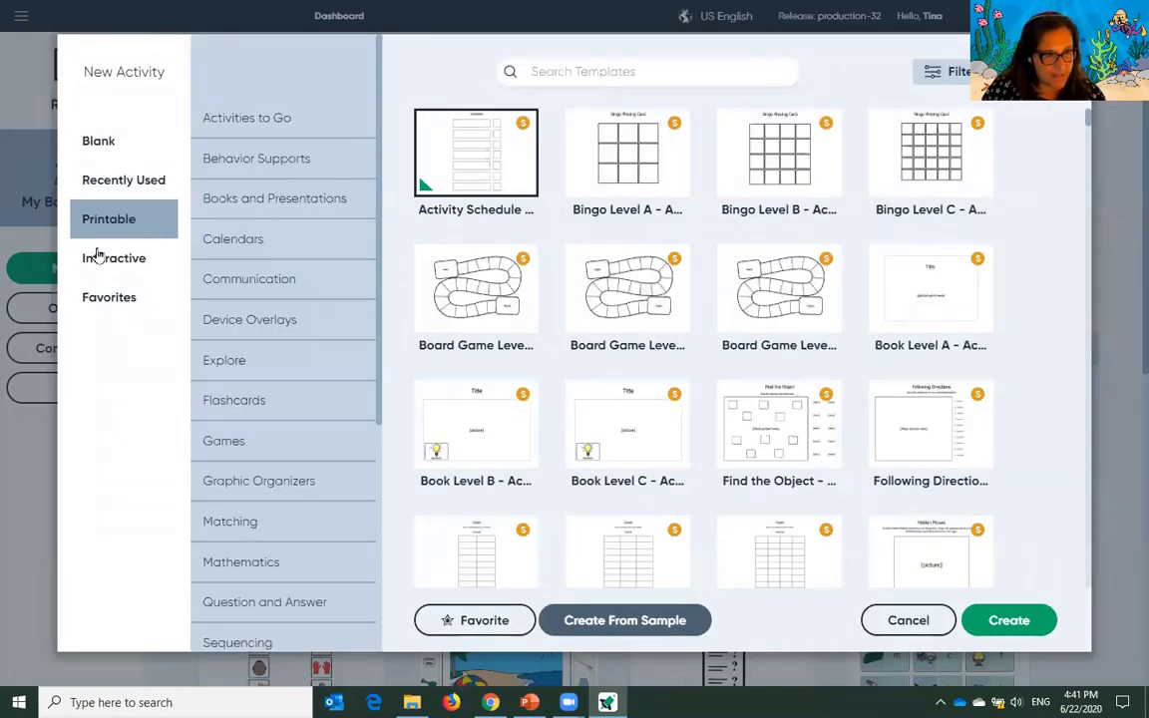
left_click(97, 266)
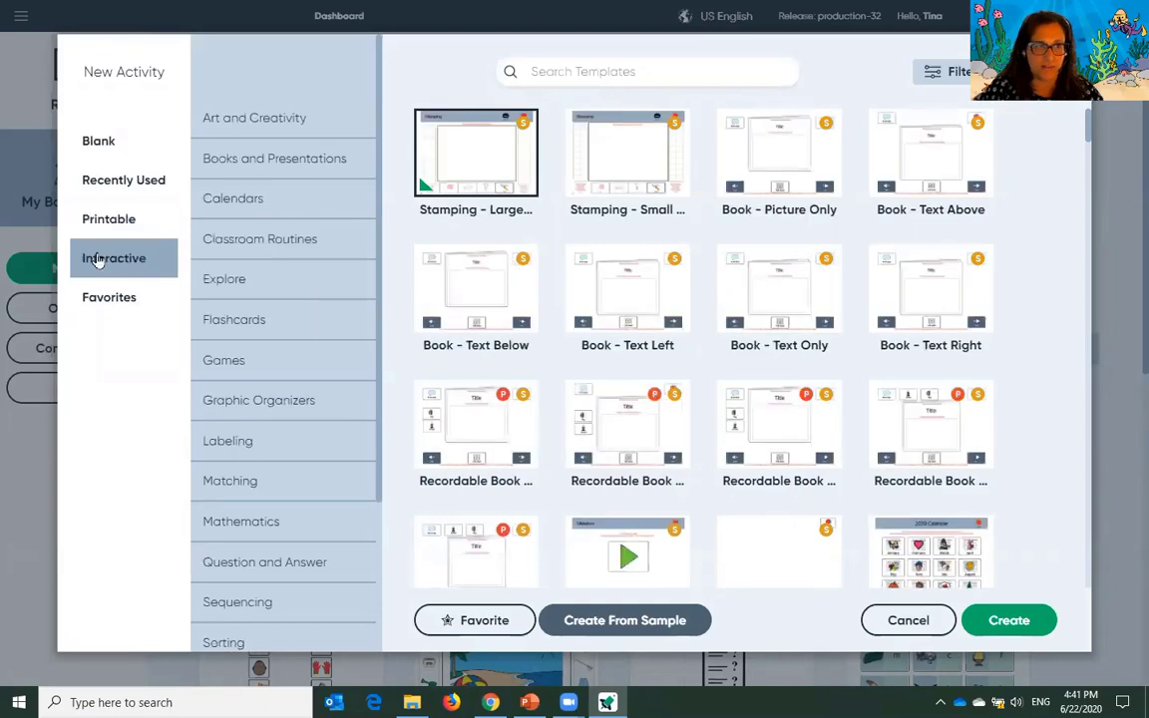
left_click(95, 229)
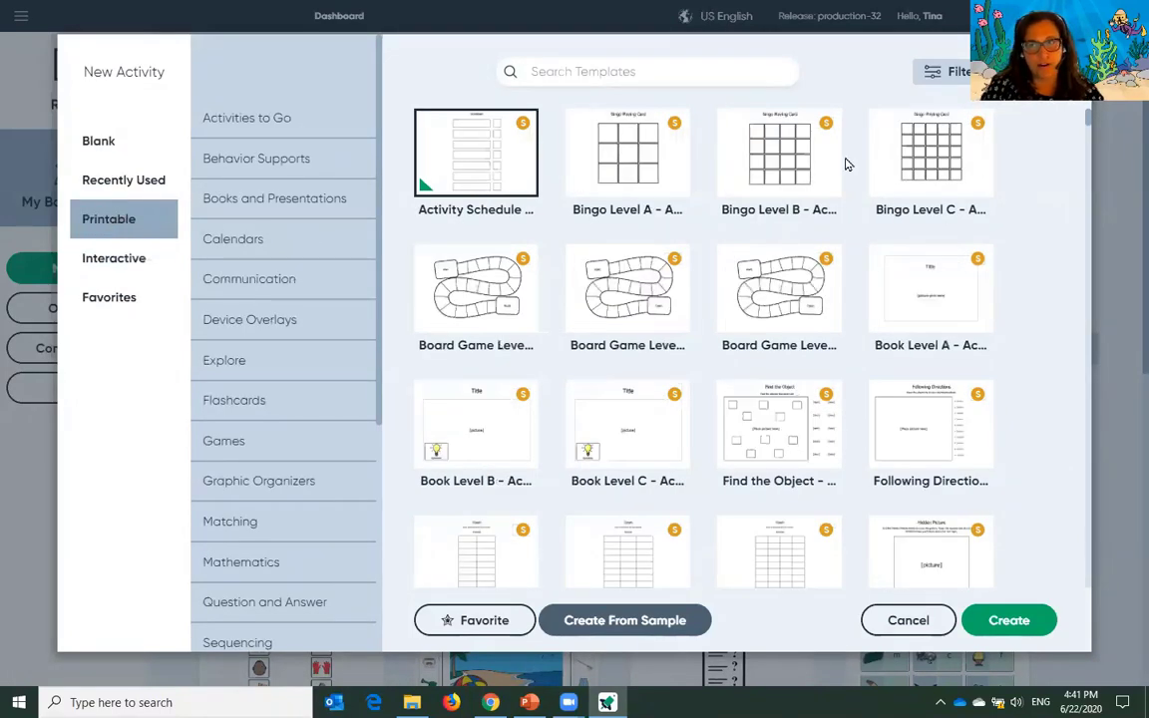
left_click(955, 71)
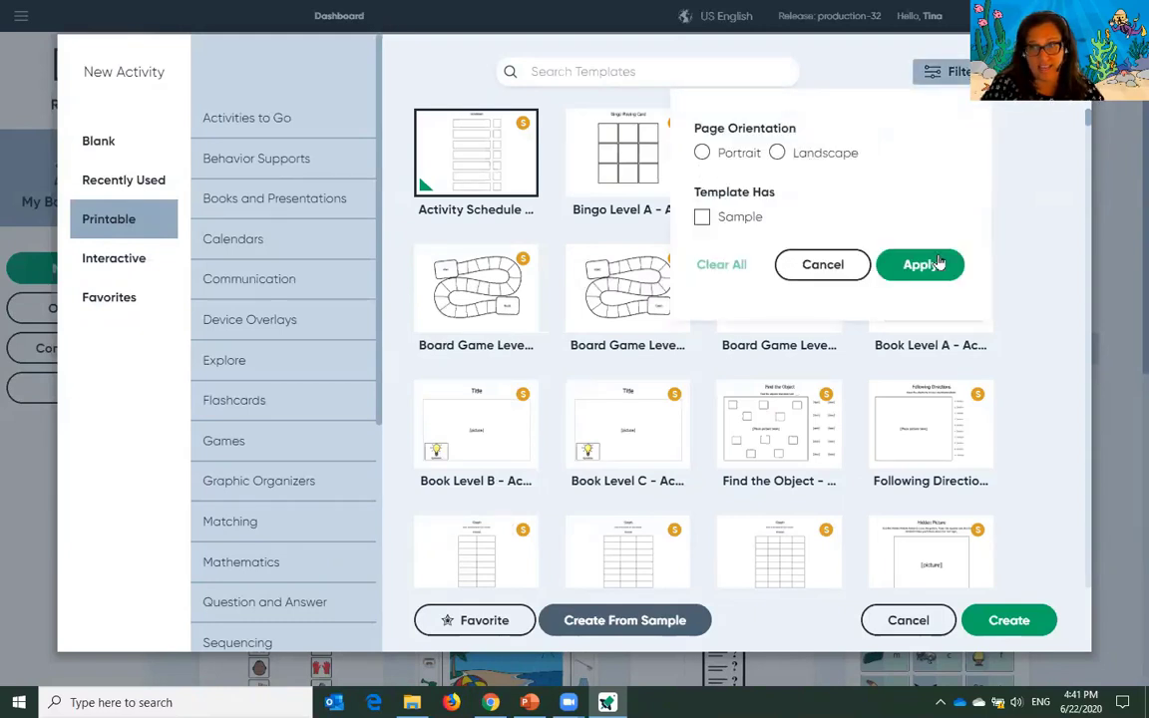
left_click(843, 273)
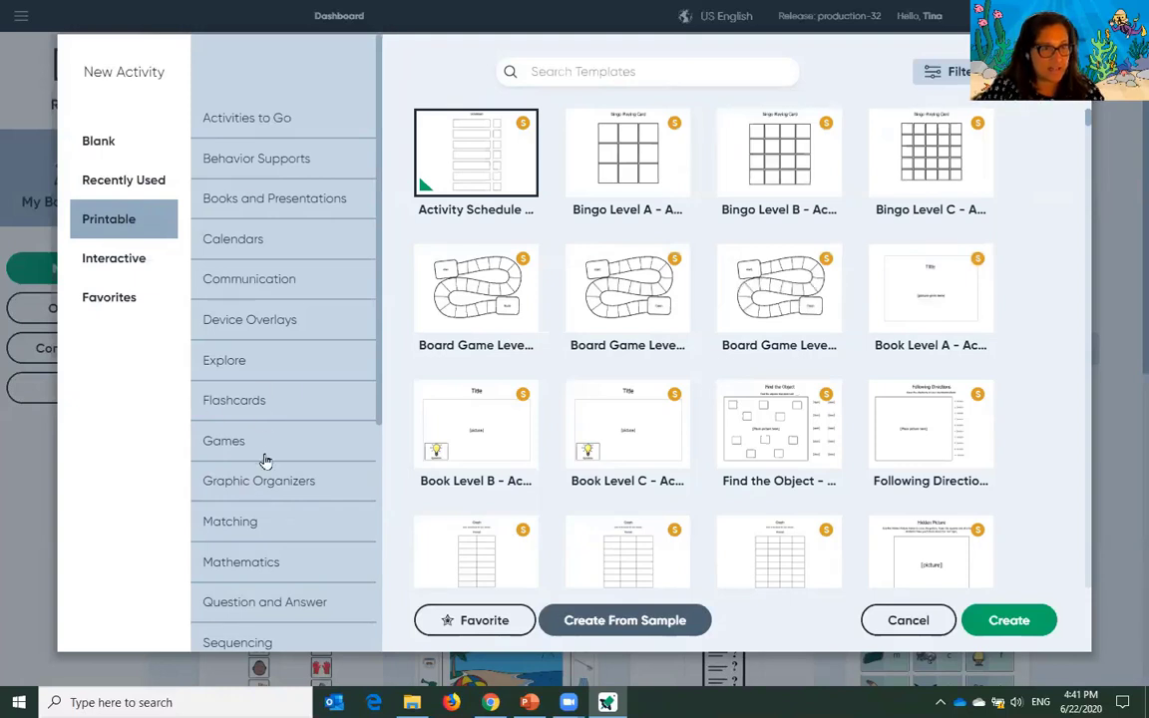
Create the activity from the sample of the Cycle - 4 Items template in the printable Graphic Organizers category
scroll(265, 439, "down", 1)
left_click(261, 409)
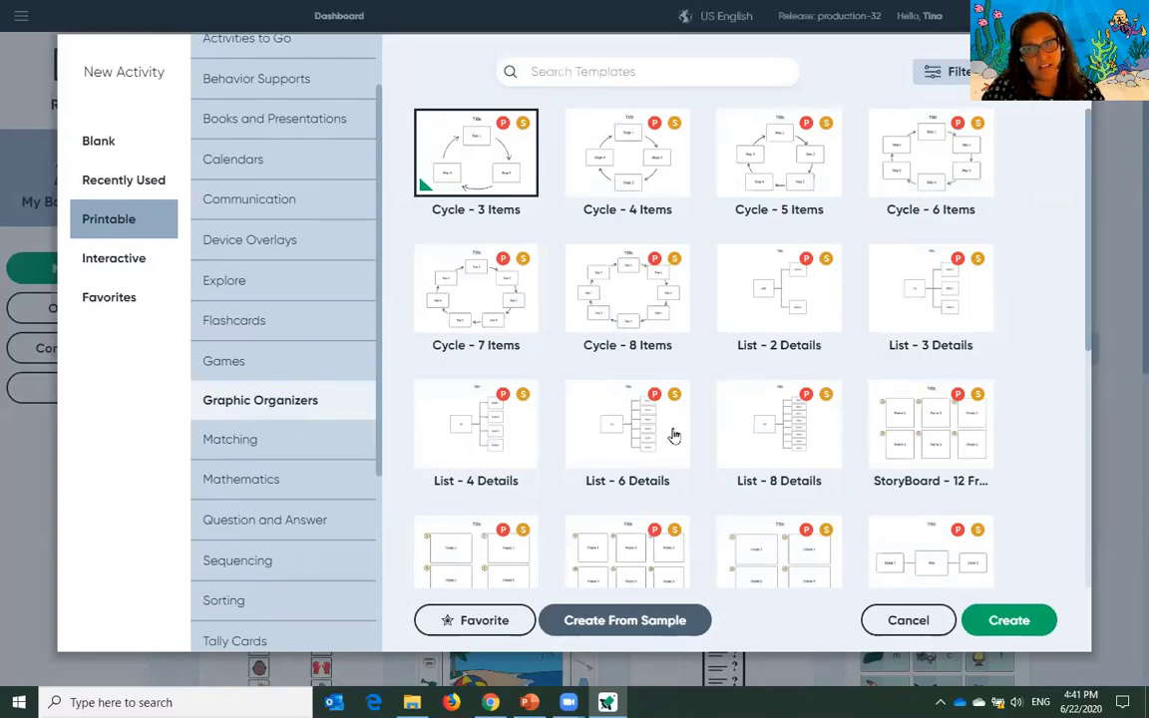
scroll(674, 436, "down", 3)
scroll(673, 436, "down", 1)
scroll(672, 439, "up", 4)
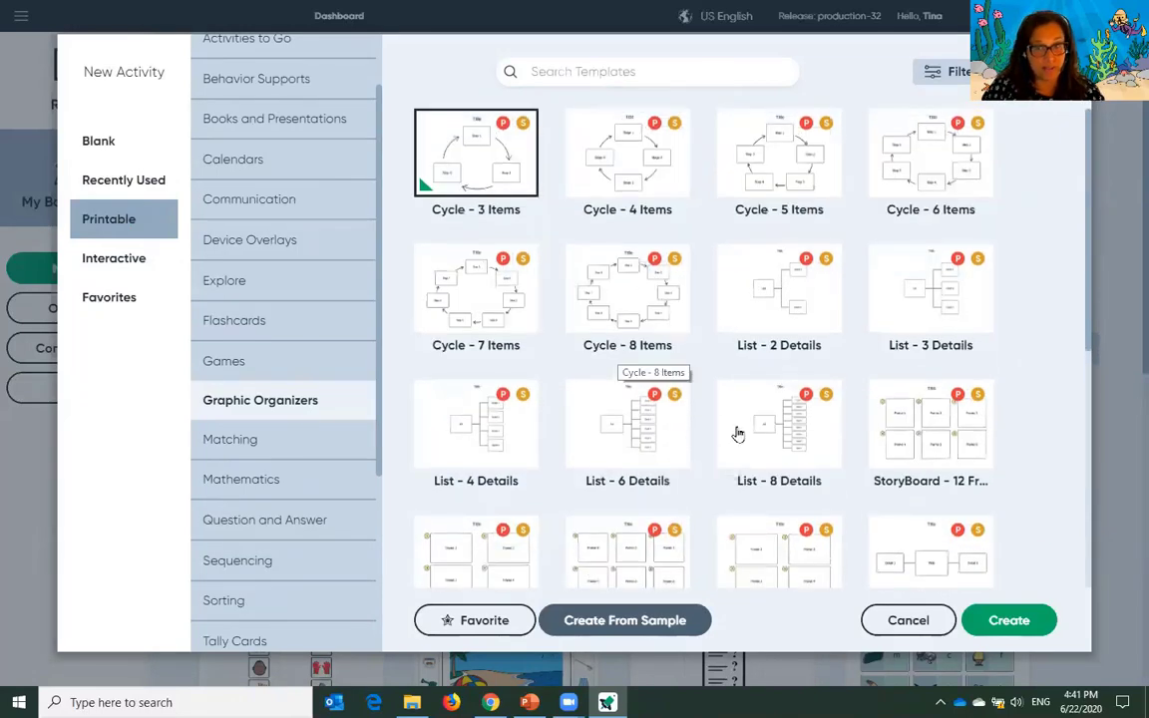
scroll(887, 563, "down", 3)
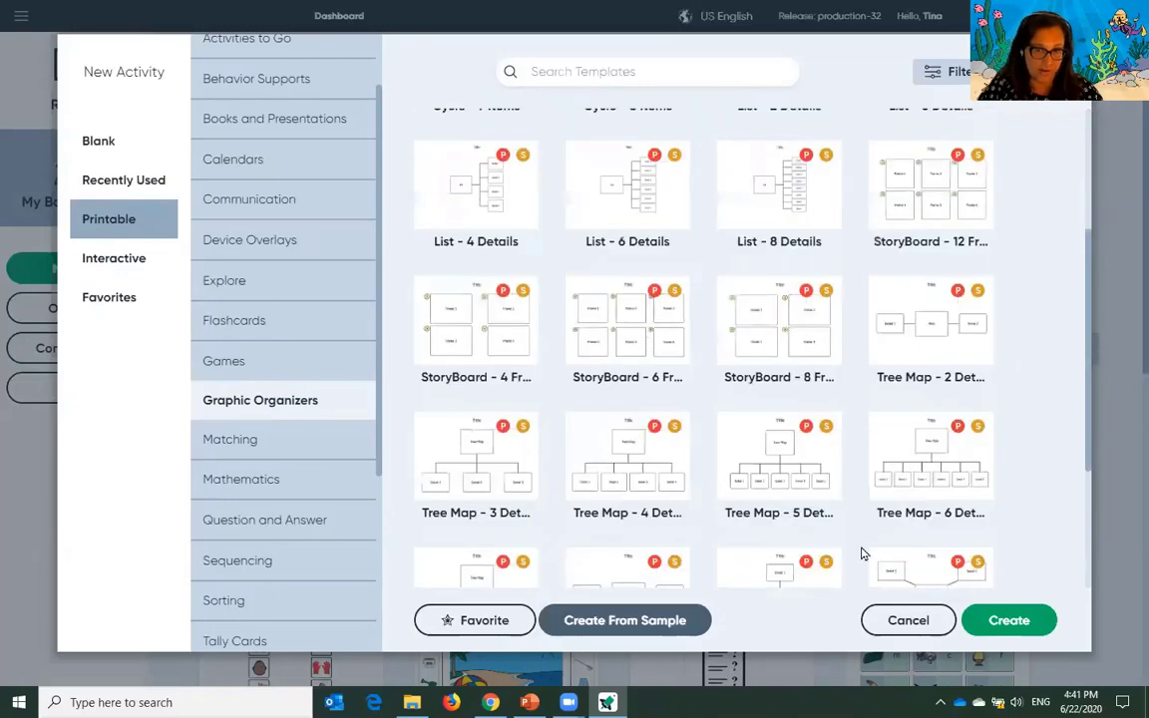
scroll(679, 493, "up", 3)
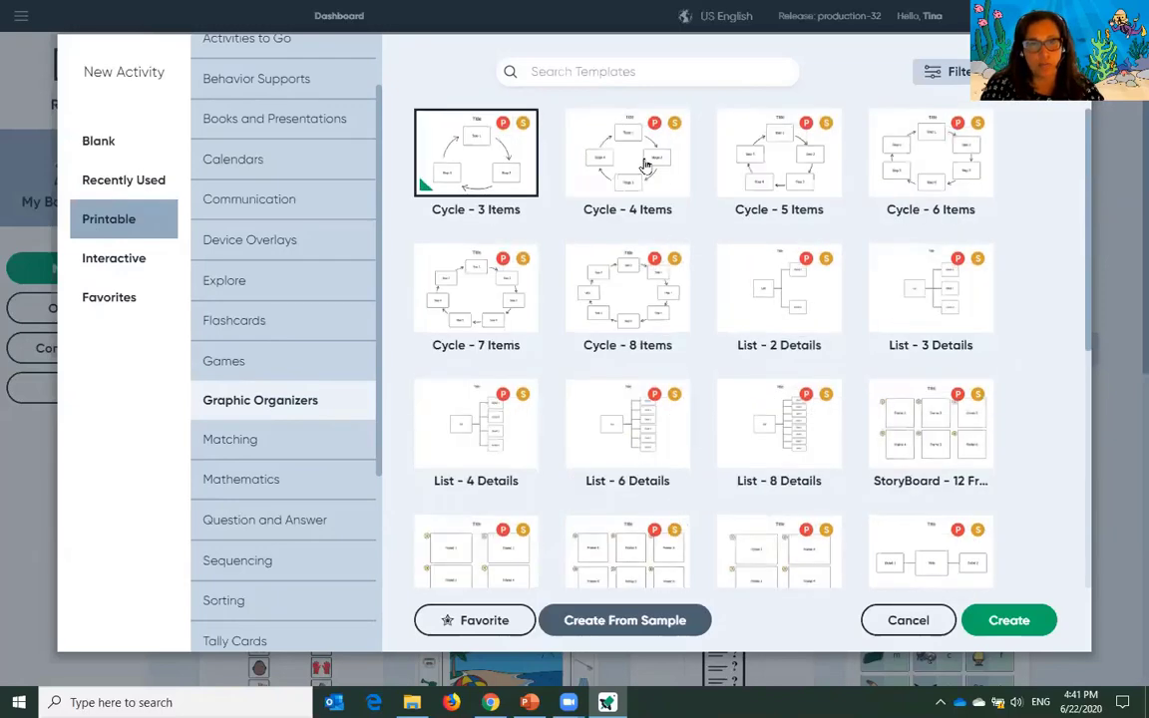
left_click(603, 164)
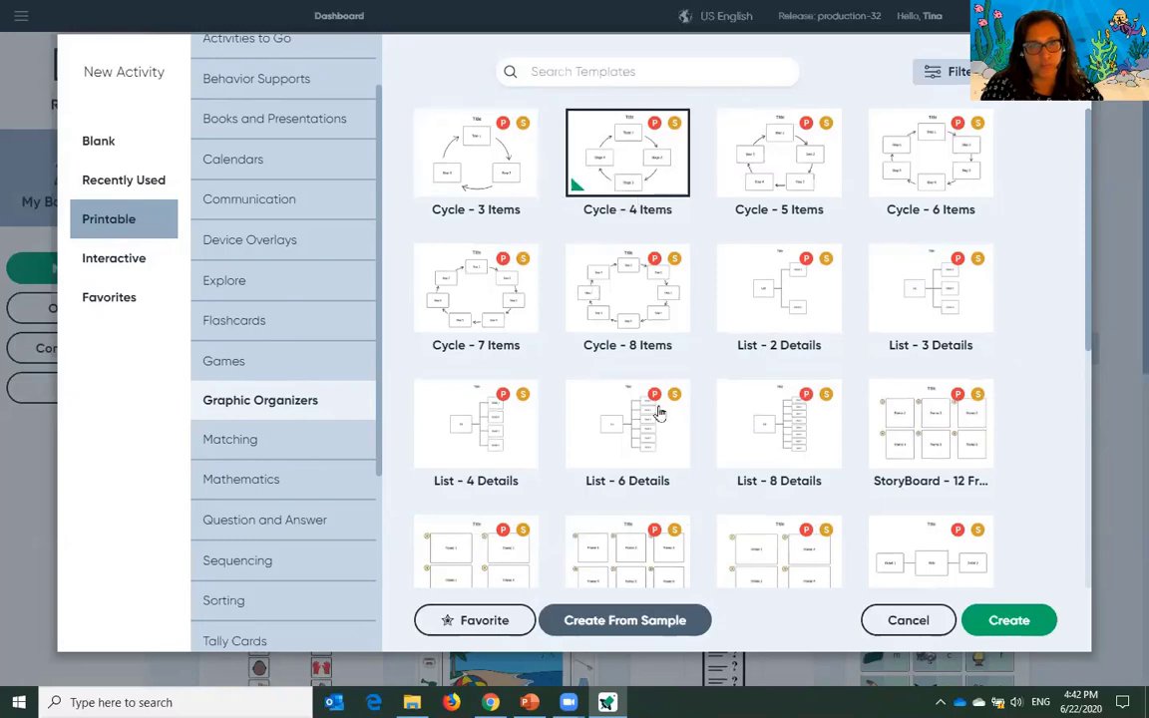
left_click(674, 599)
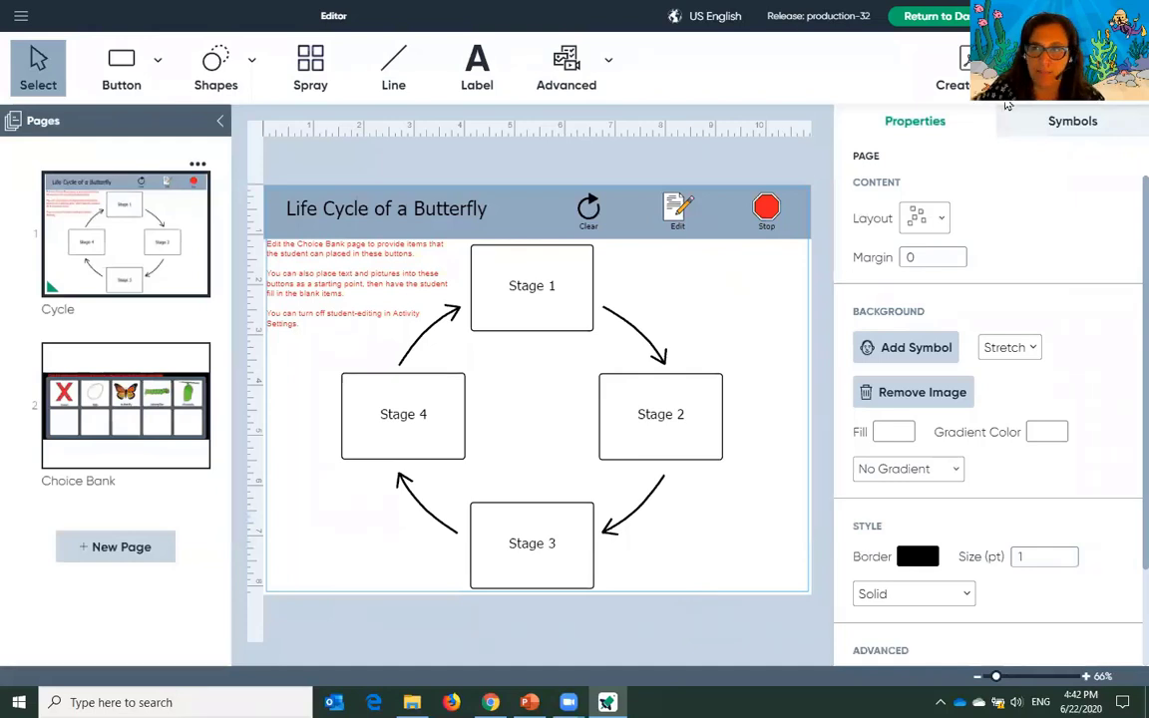
Preview the activity, try it out with butterfly in Stage 4 and egg in Stage 1, and exit the preview
left_click(1087, 70)
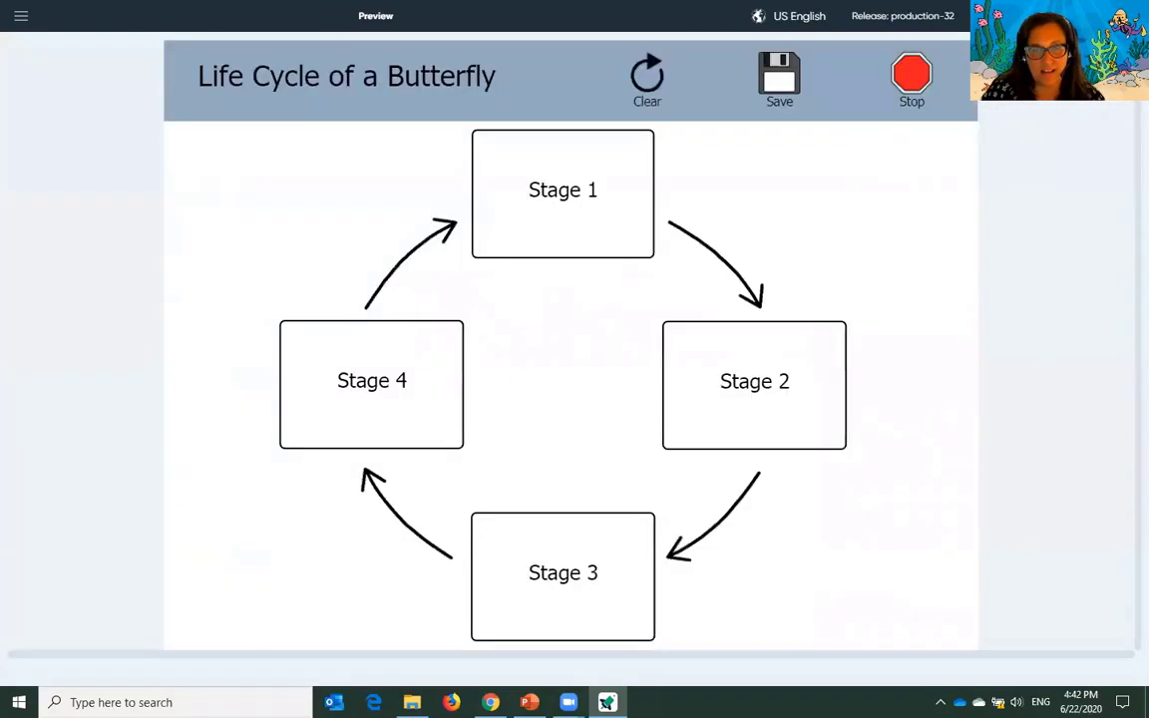
left_click(423, 387)
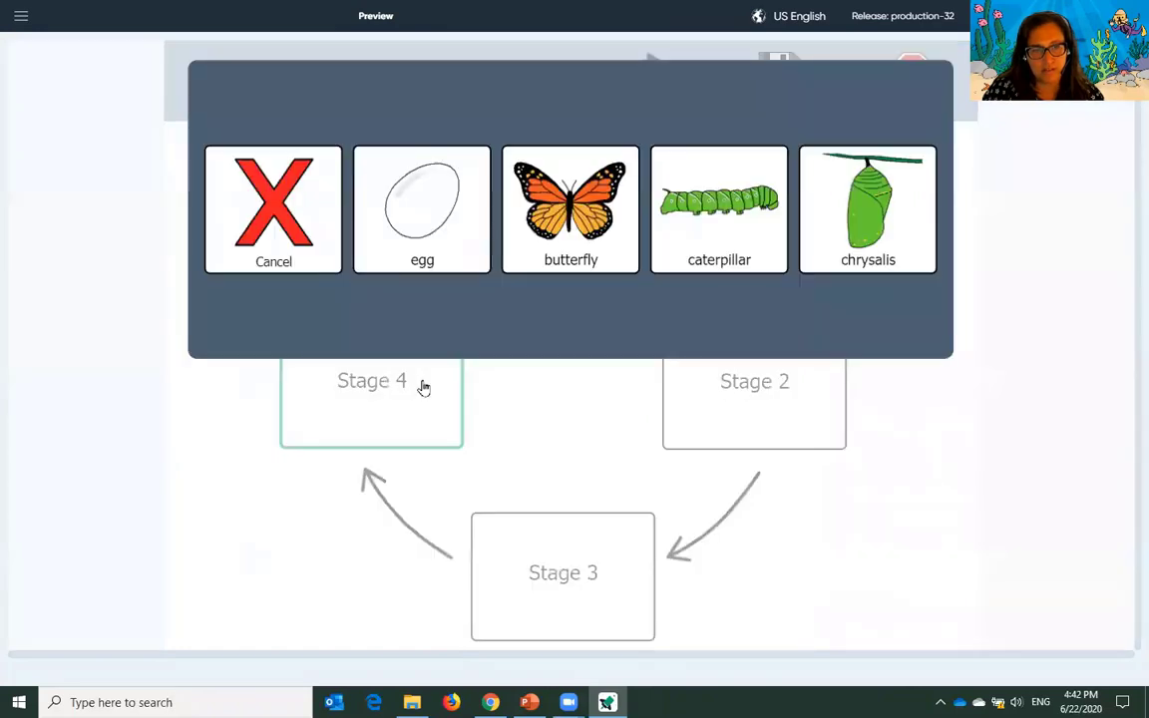
left_click(547, 234)
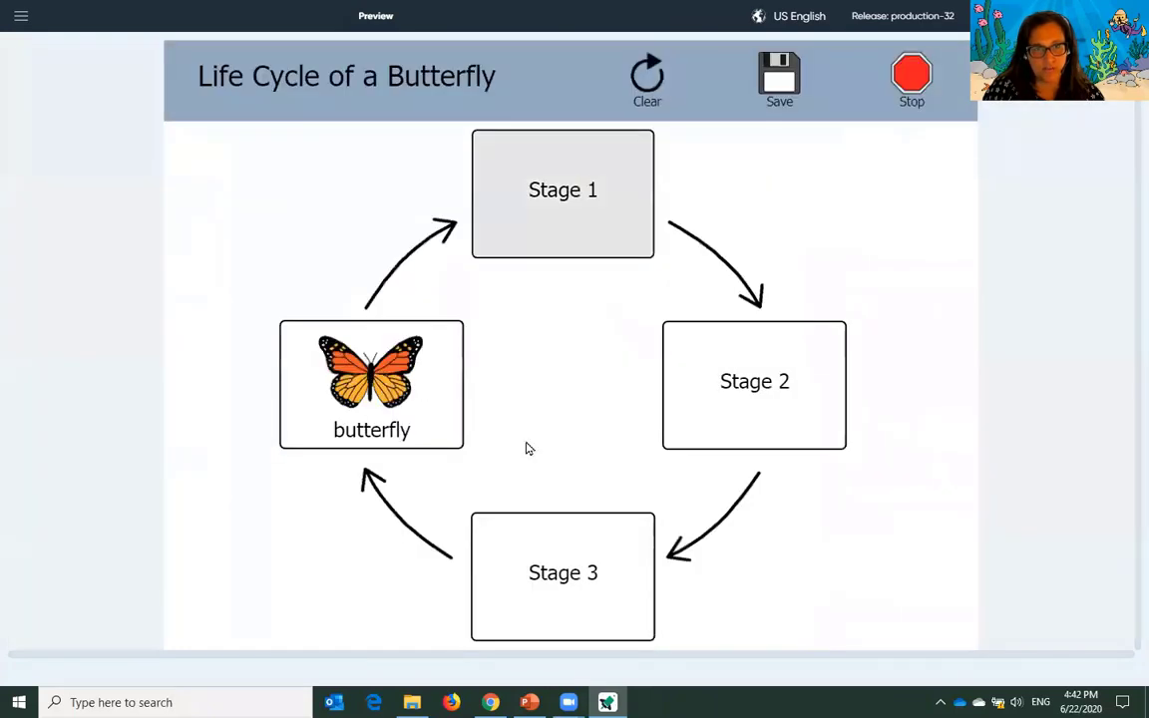
left_click(544, 215)
left_click(416, 503)
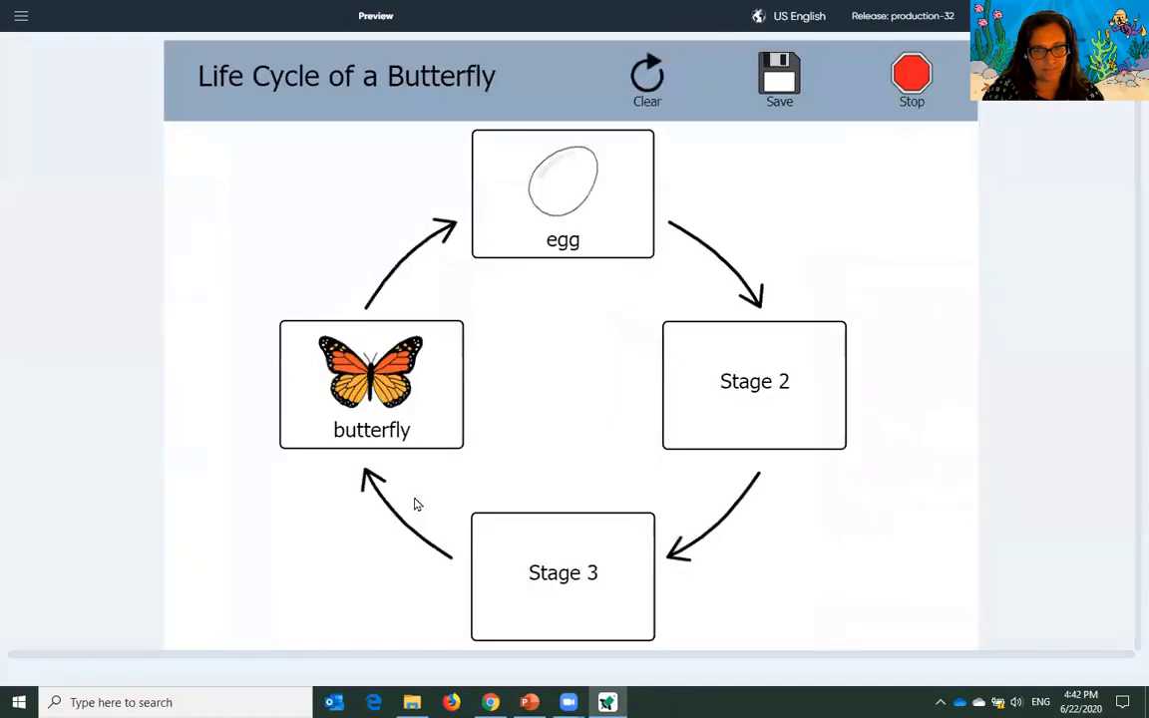
left_click(910, 96)
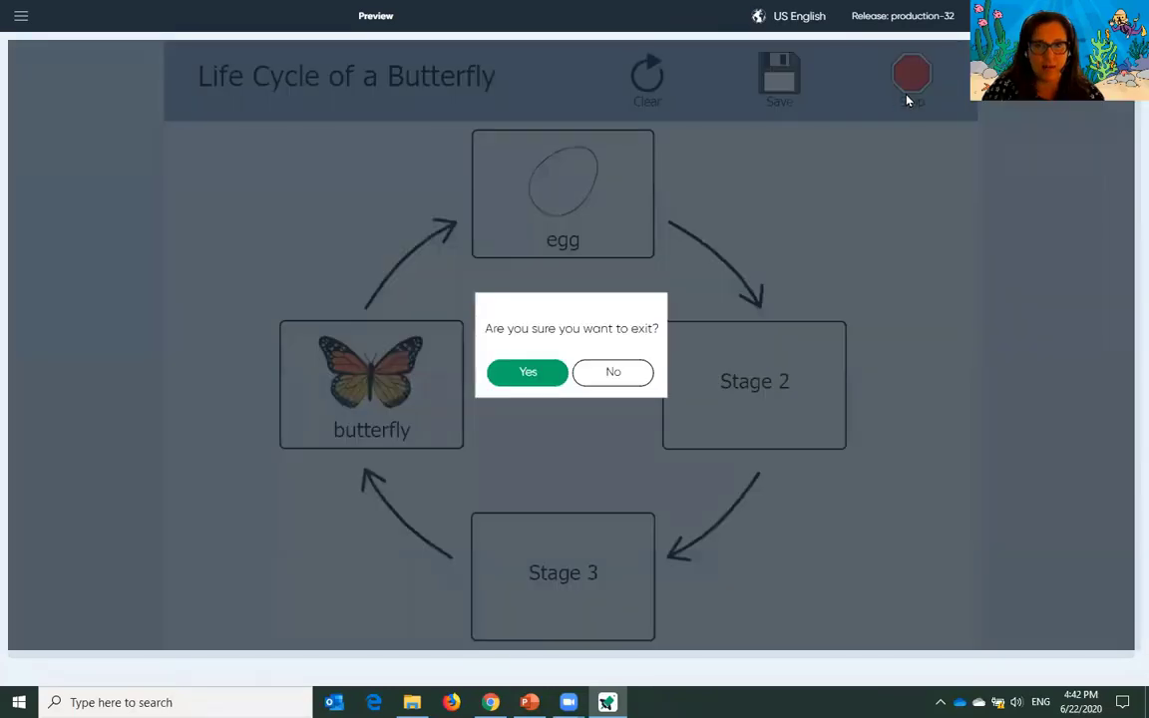
left_click(527, 373)
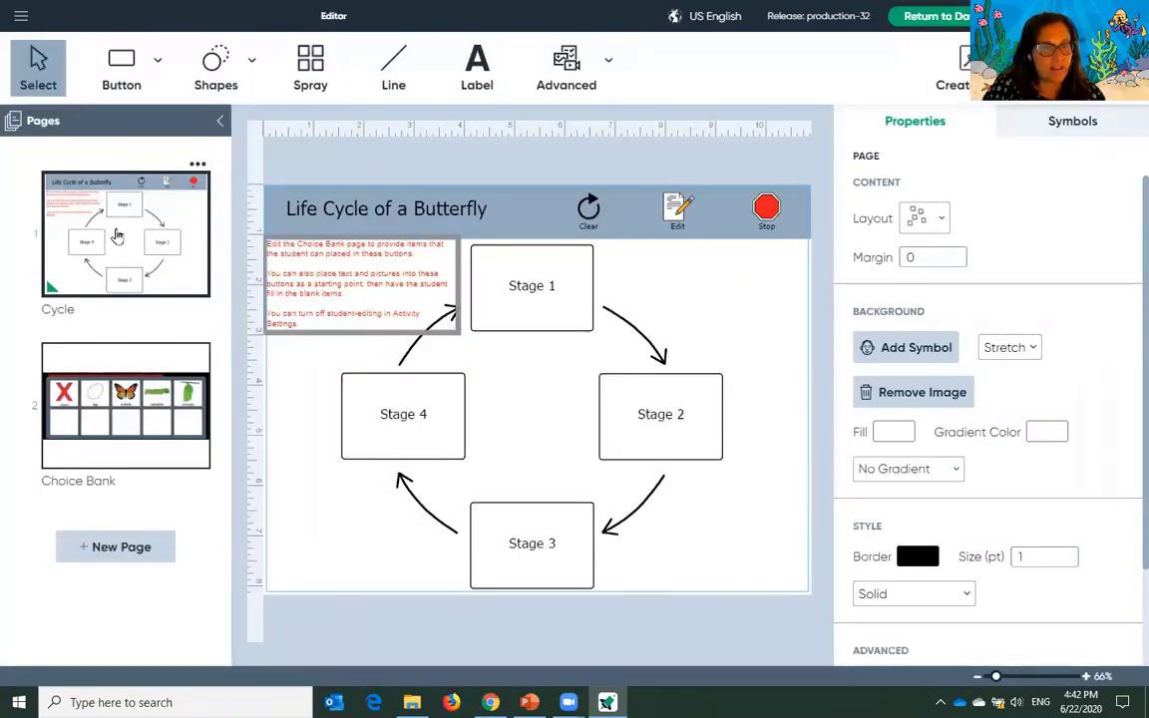
Replace the title on the Cycle page with "Making a cup of tea"
left_click(486, 210)
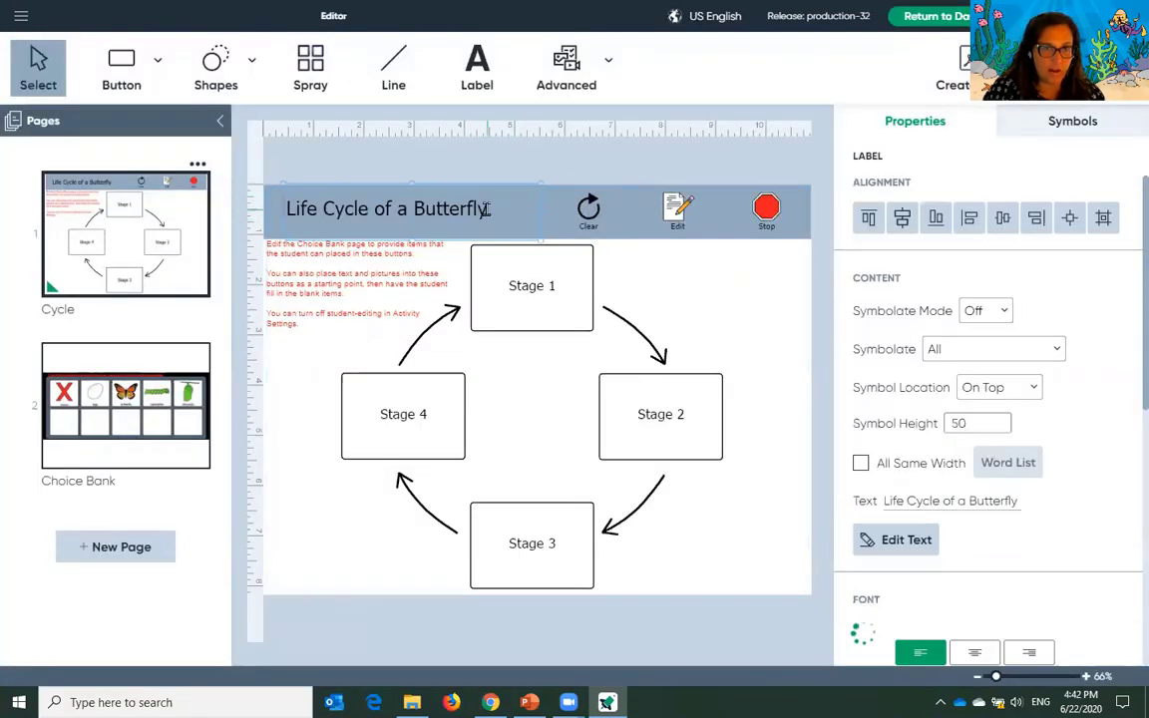
left_click_drag(486, 210, 309, 199)
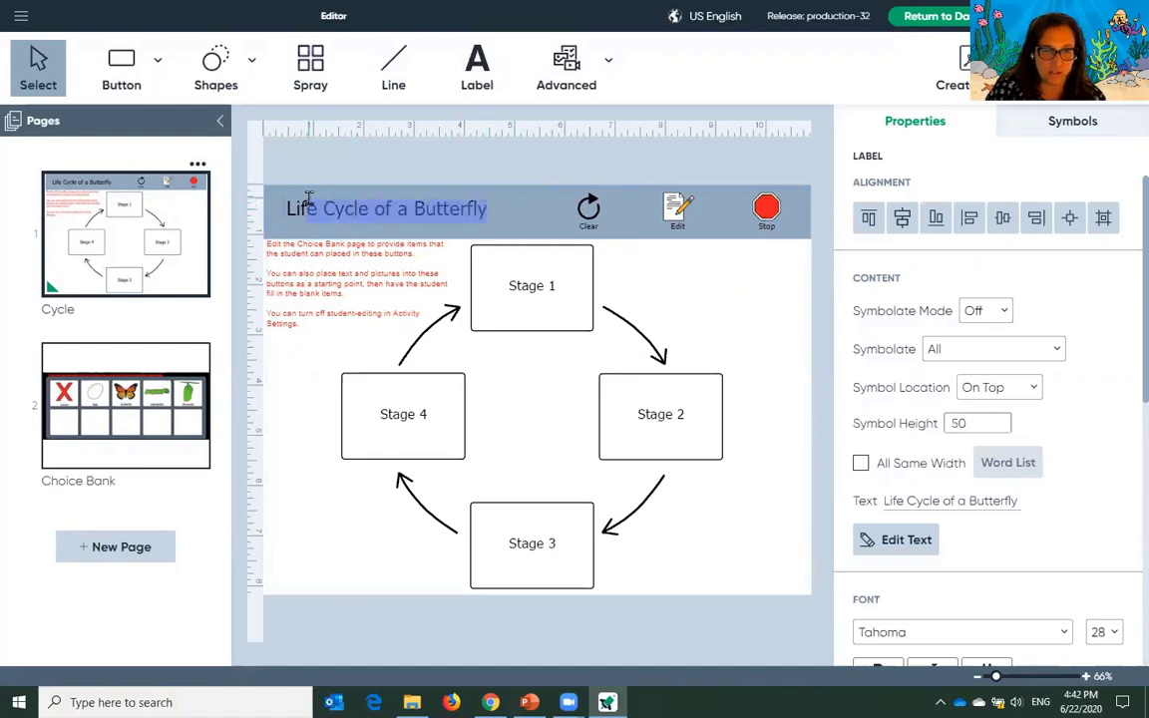
key("BackSpace")
key("BackSpace")
type("Makuinin")
key("BackSpace")
key("BackSpace")
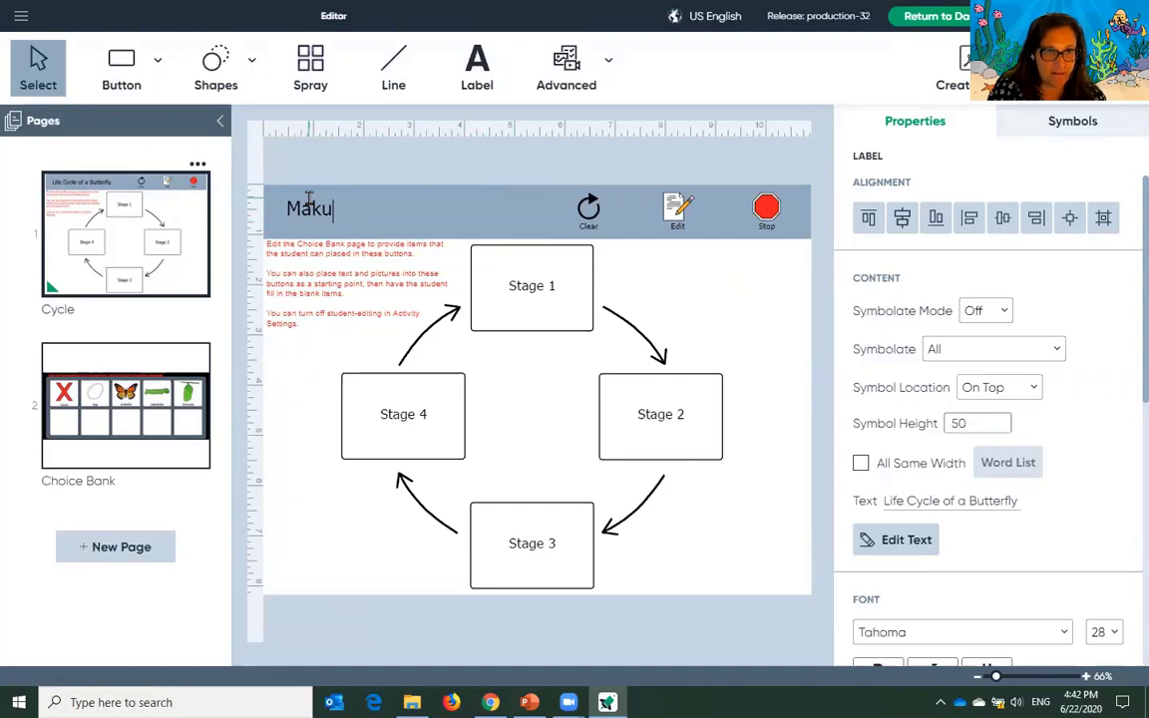
type("ing a cup o")
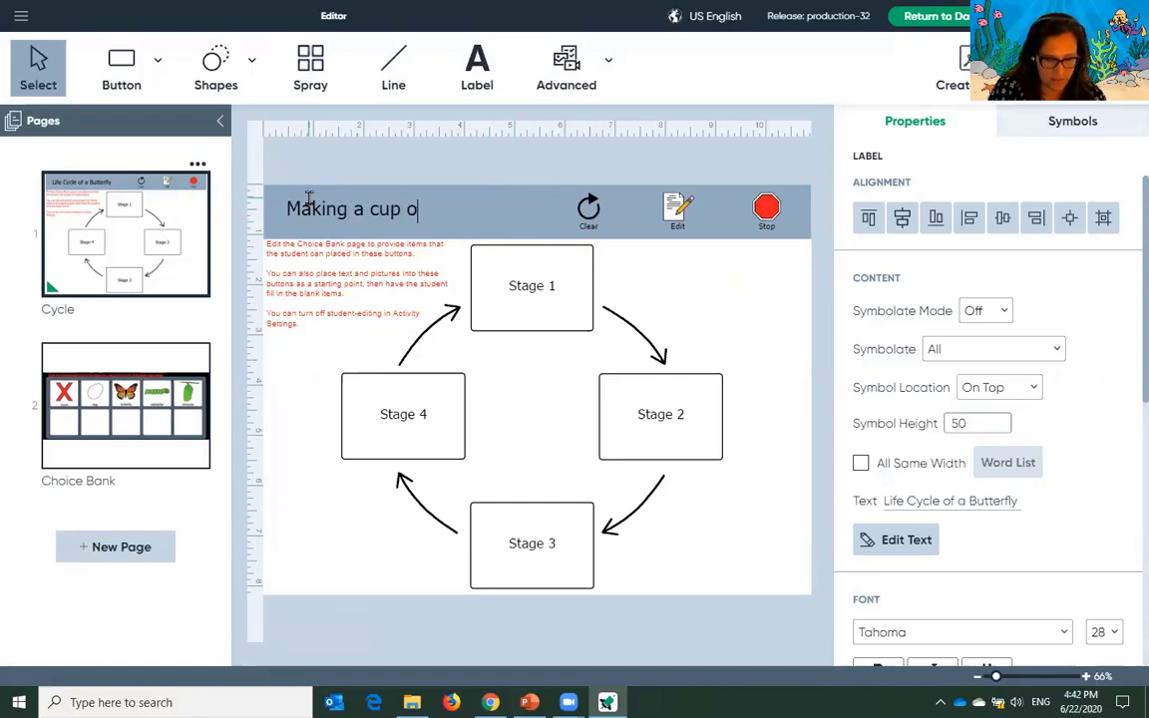
type("f tea")
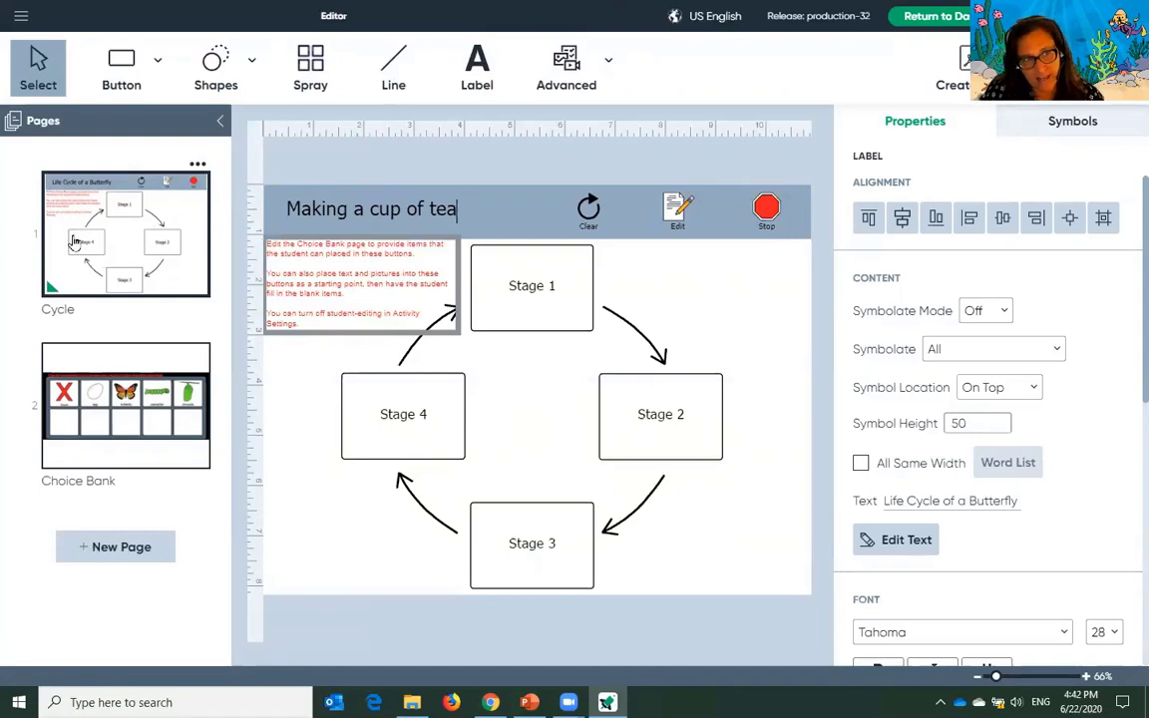
On the Choice Bank page, relabel the egg button as "fill kettle" and replace its picture with the fill kettle symbol
left_click(139, 426)
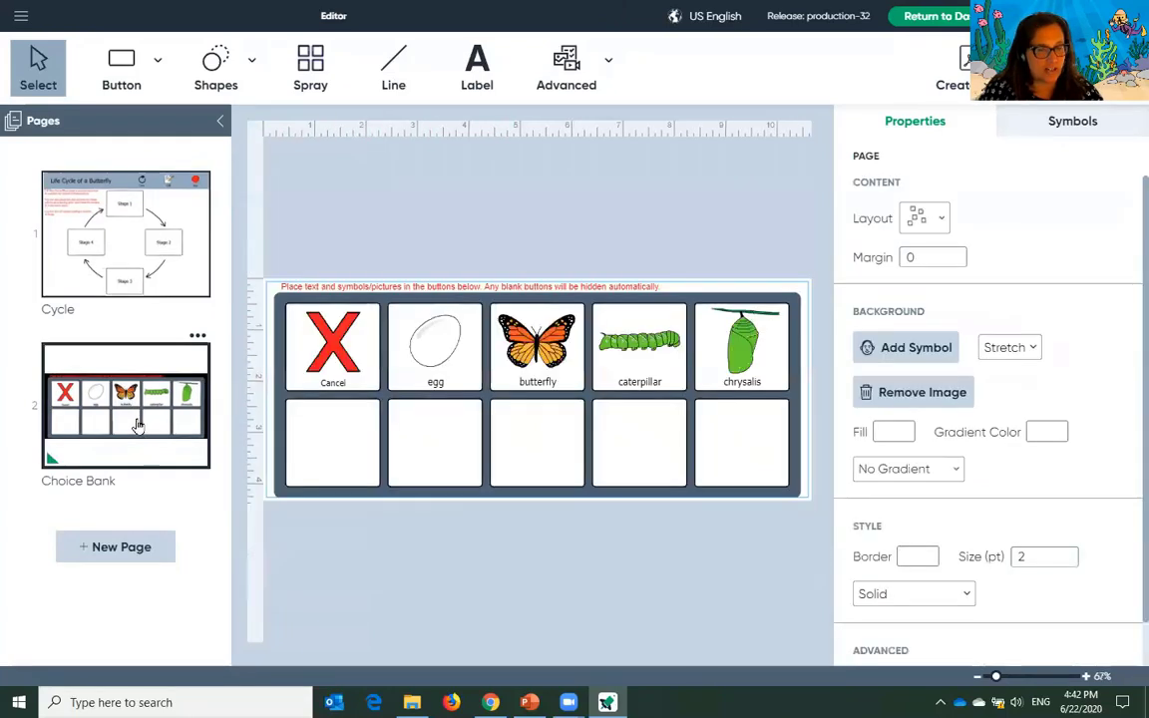
left_click(439, 362)
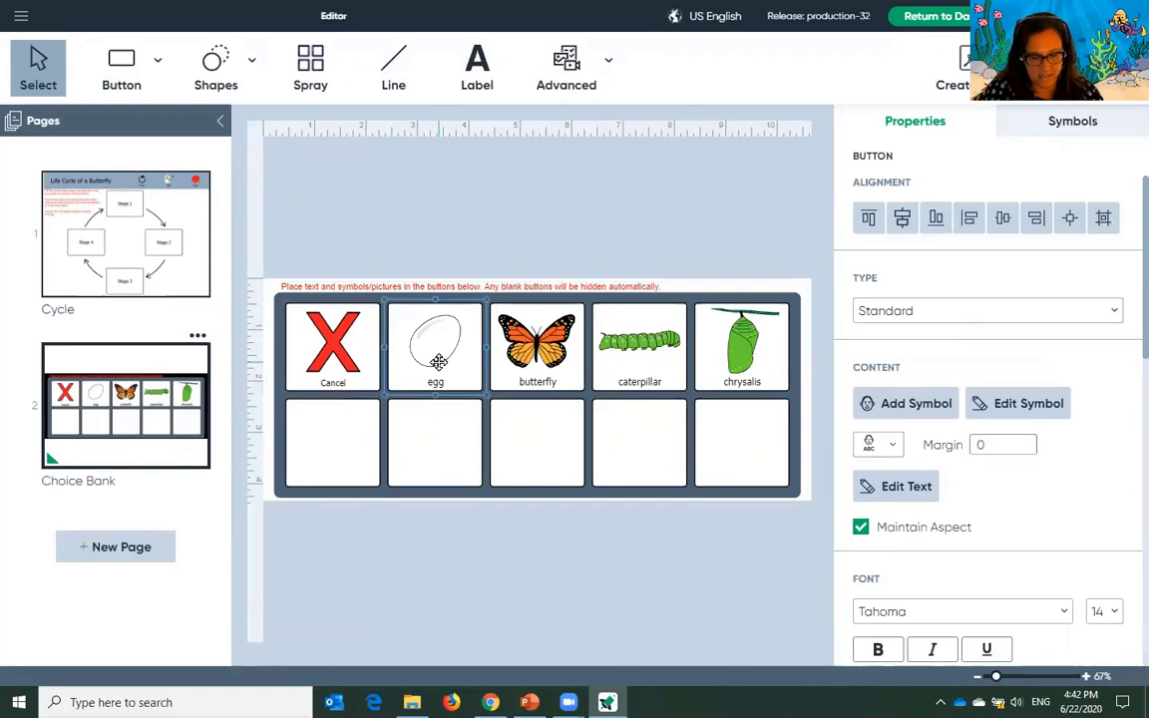
type("fill kettle")
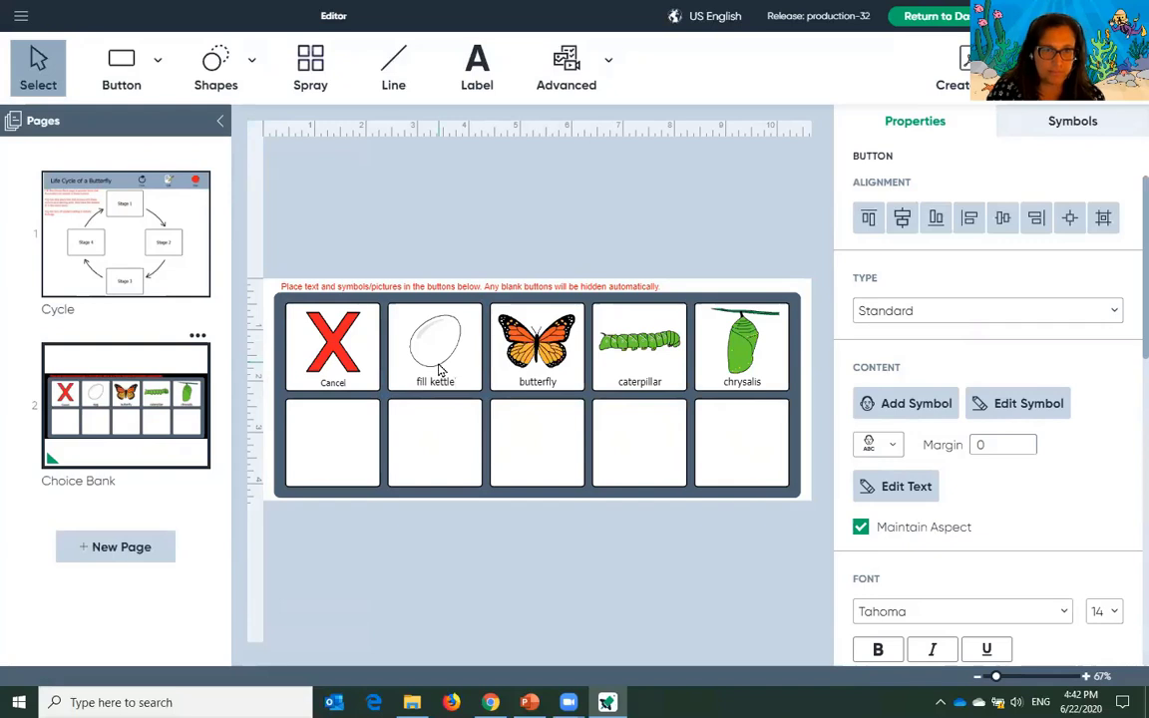
key("Return")
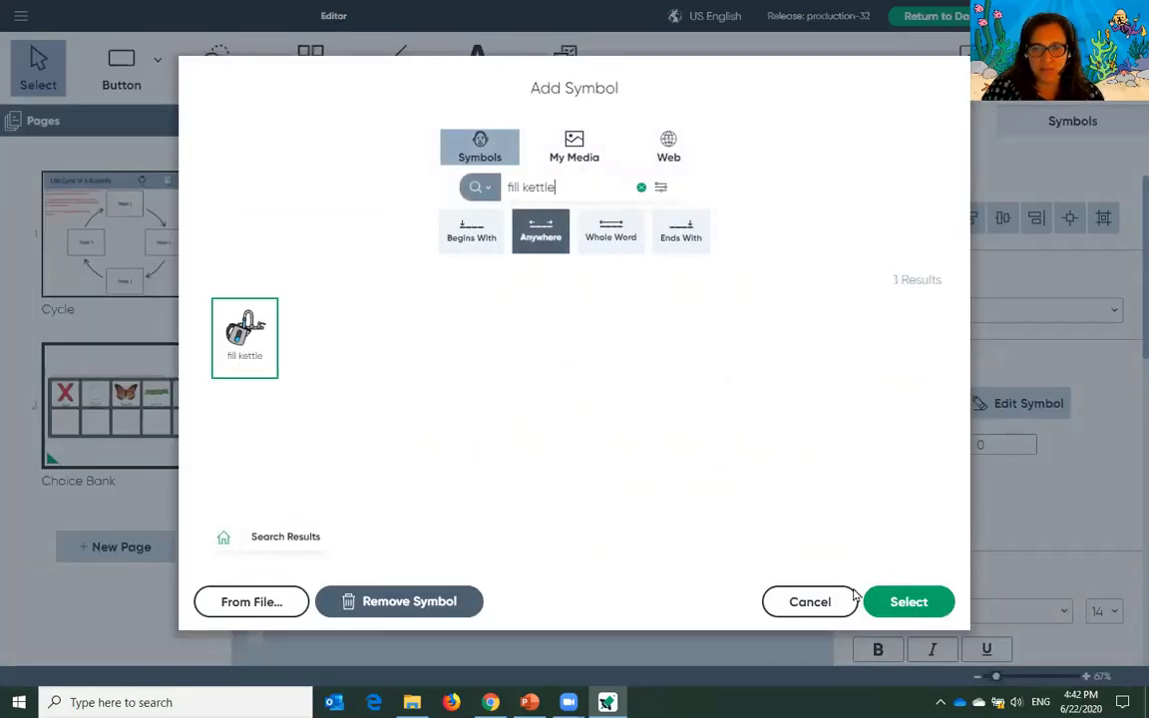
left_click(887, 603)
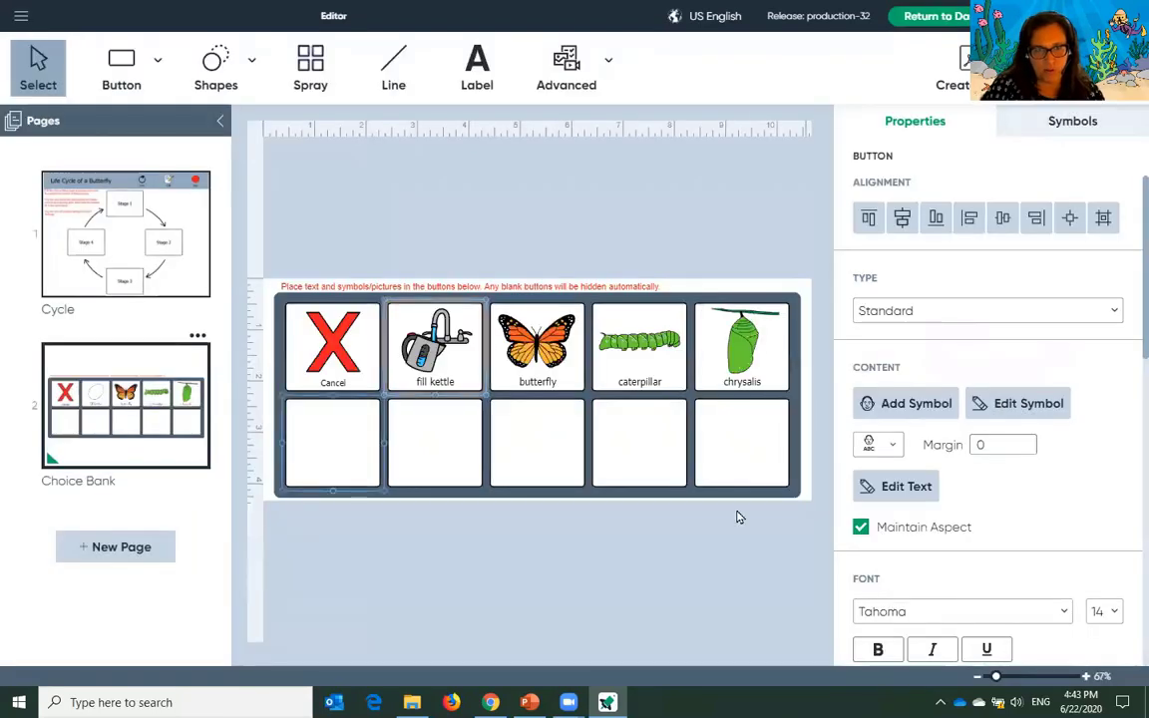
Relabel the butterfly button as "turn on kettle" and replace its picture with the turn on kettle symbol
left_click(546, 373)
type("turn on kettle")
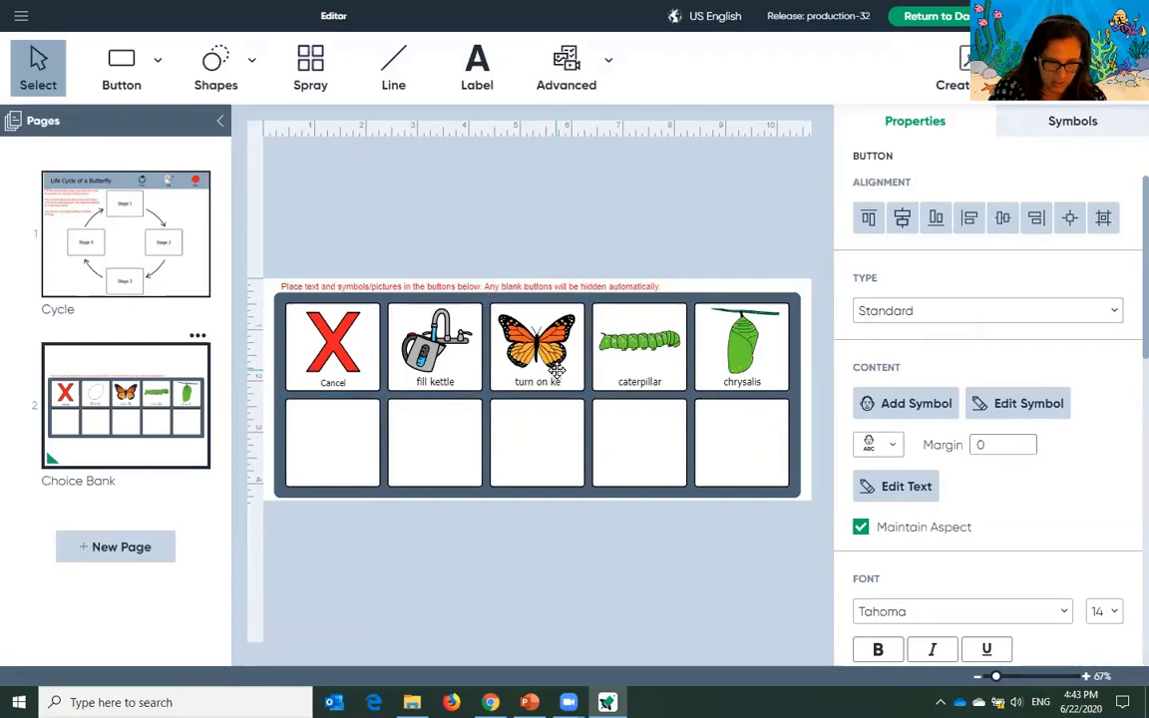
double_click(556, 375)
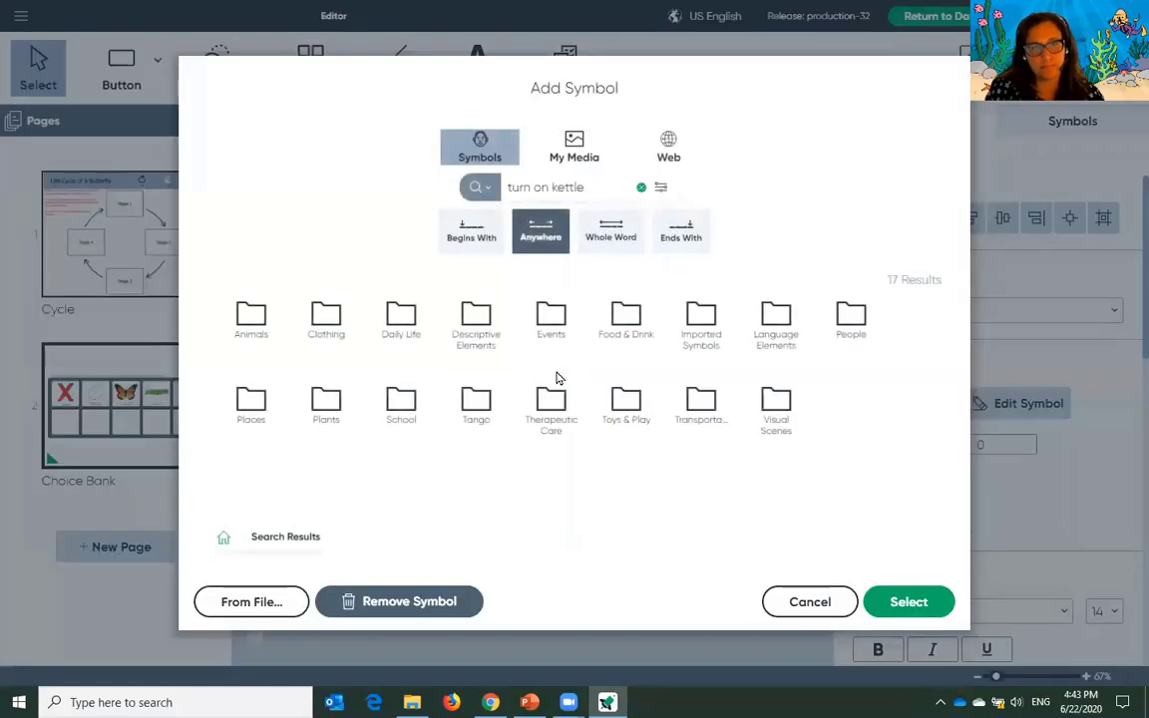
key("Escape")
double_click(557, 385)
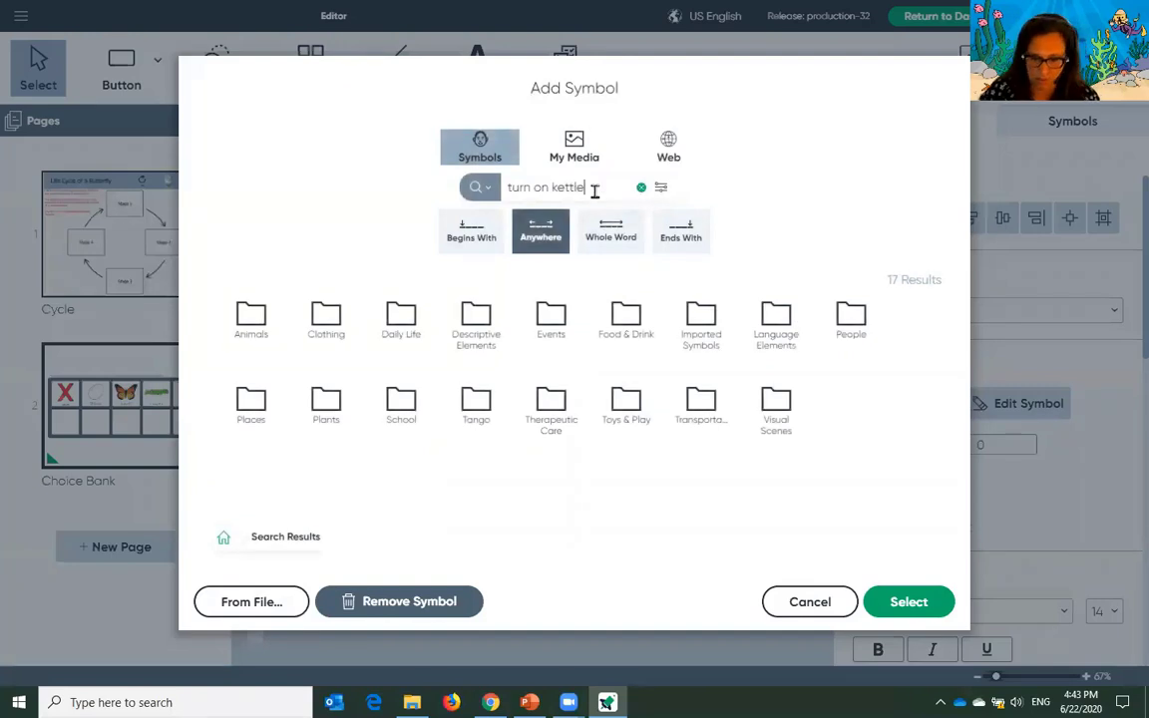
key("Return")
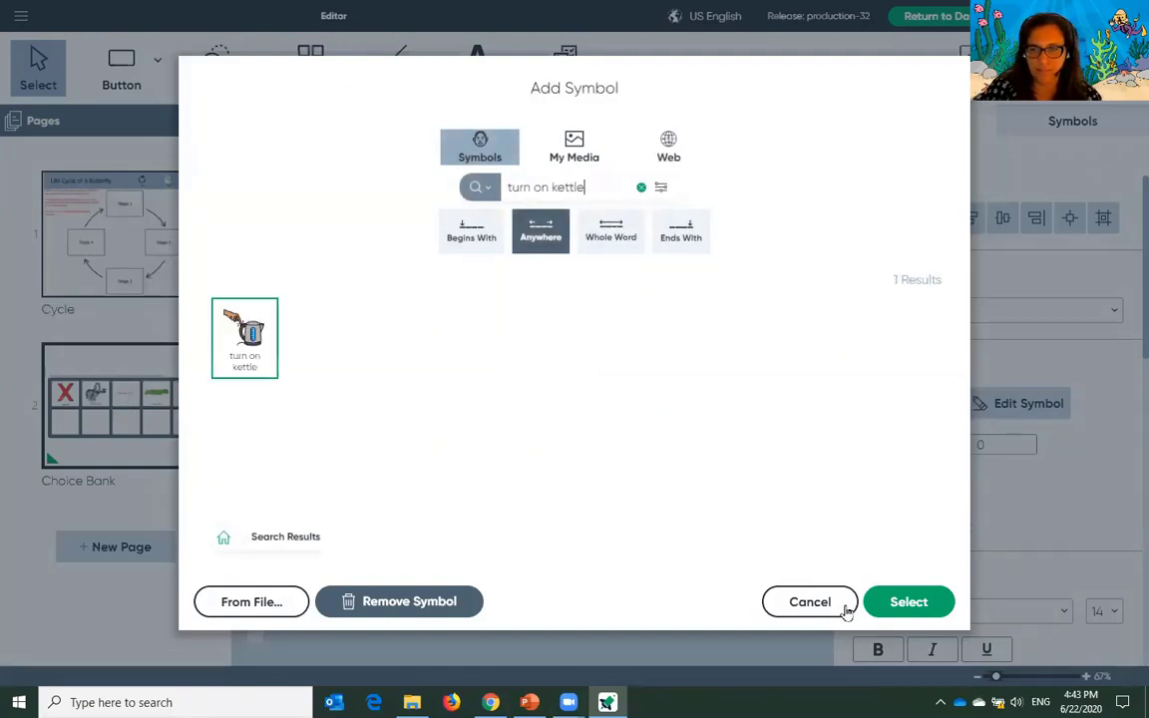
left_click(900, 604)
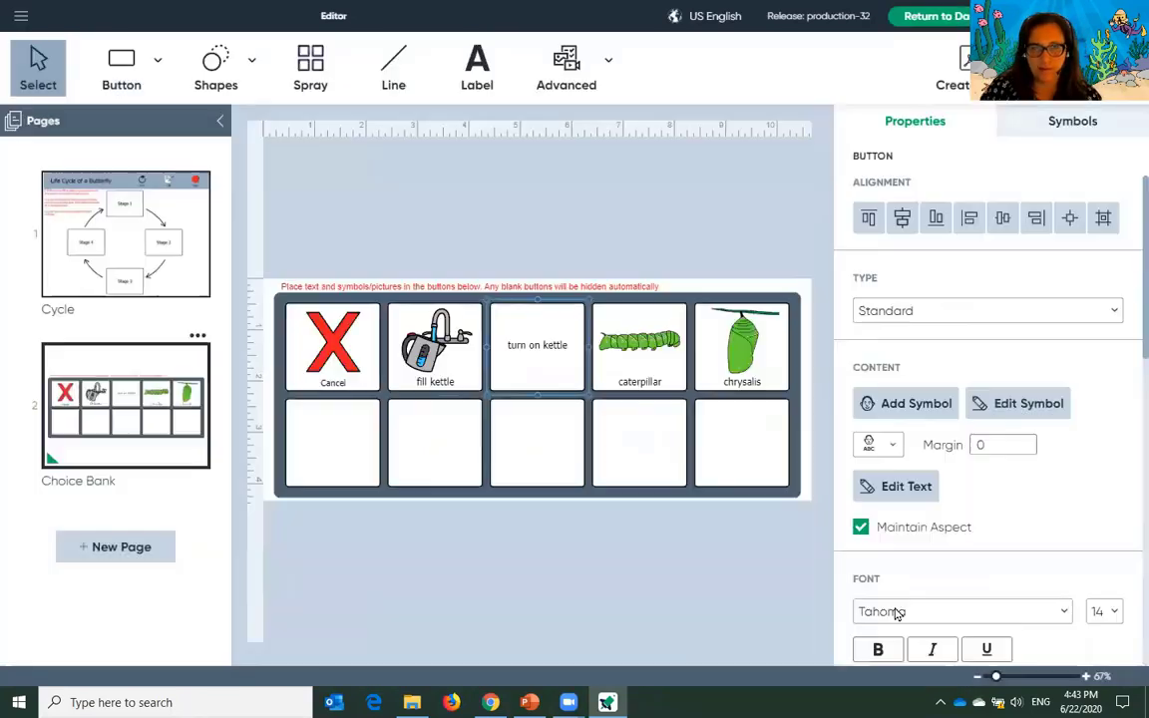
Relabel the caterpillar button as "teabag" and replace its picture with the add teabag symbol
type("teabag")
double_click(637, 365)
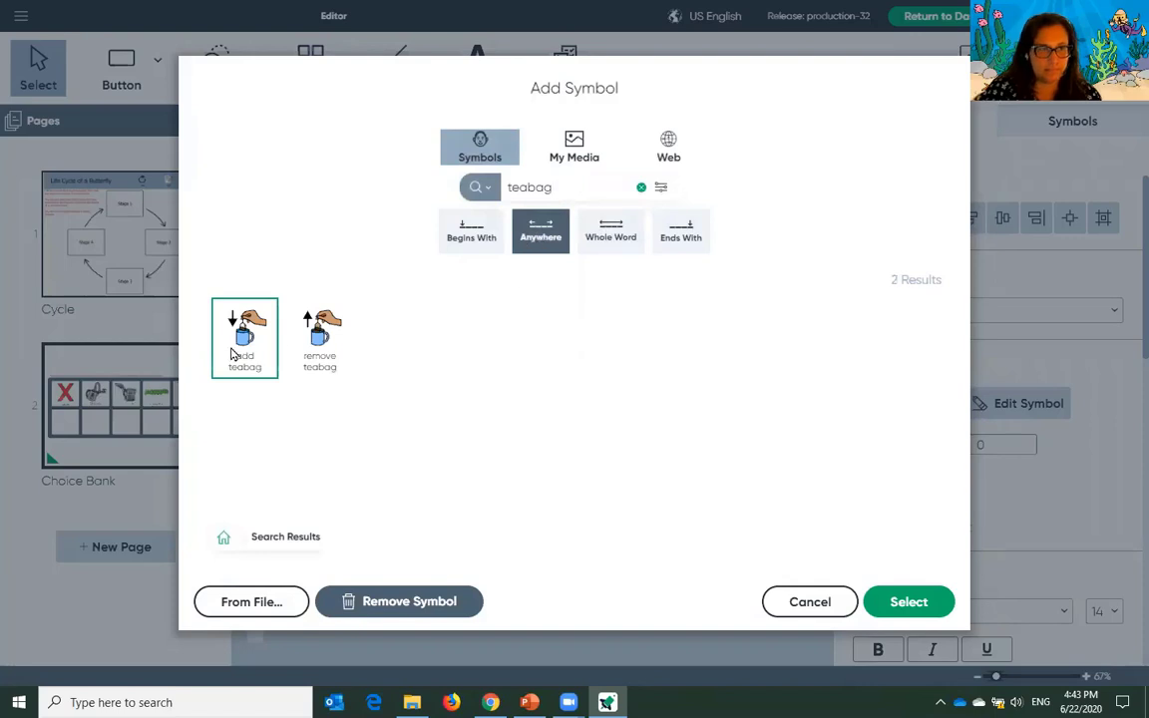
left_click(903, 601)
Relabel the chrysalis button as "pour water" and replace its picture with a Yorkshire Tea box image found by a web search for "yorkshire tea"
left_click(747, 367)
type("pour water")
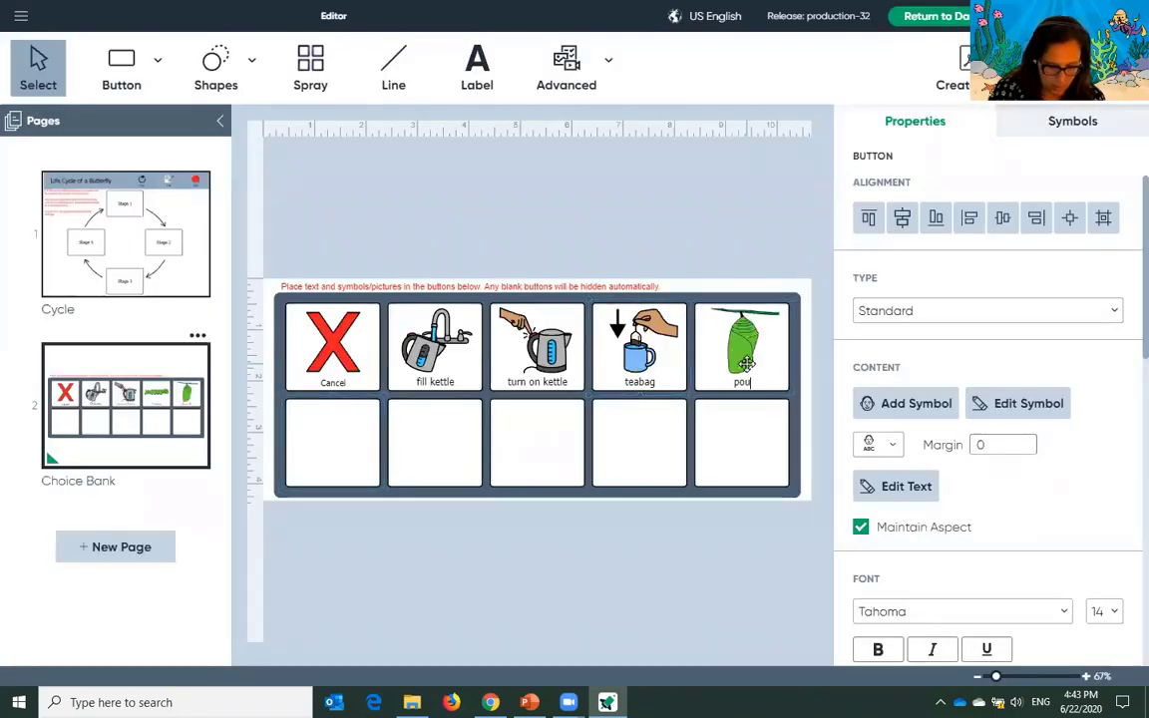
double_click(748, 371)
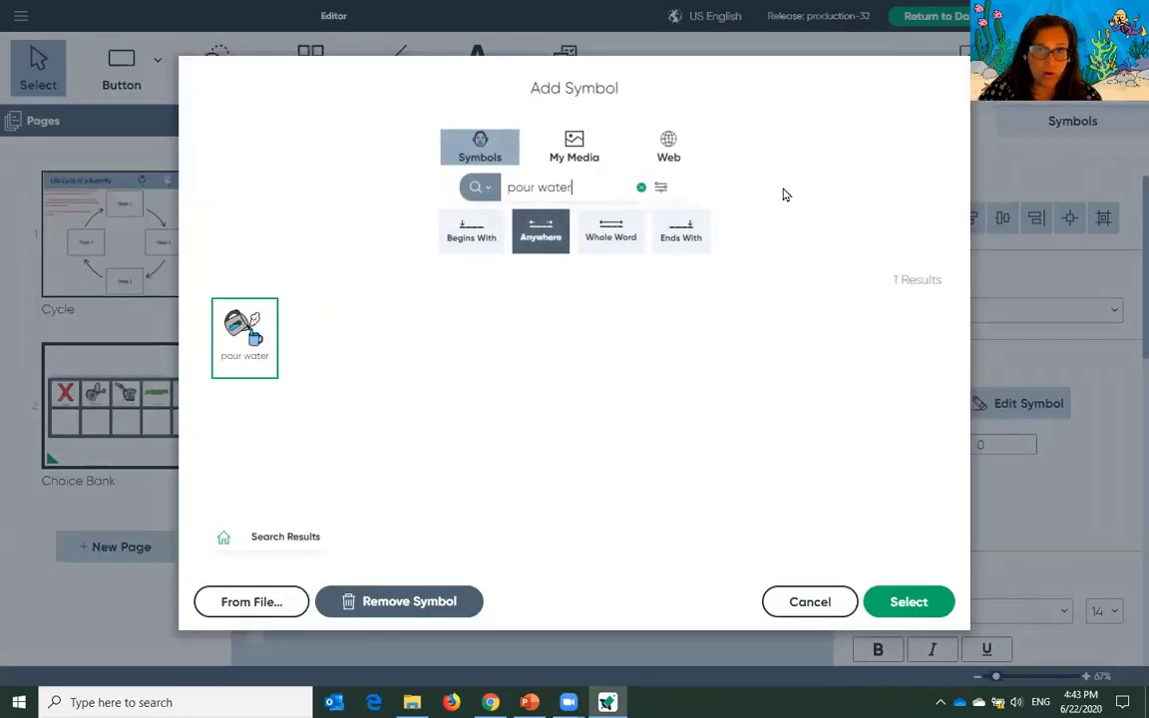
left_click(679, 159)
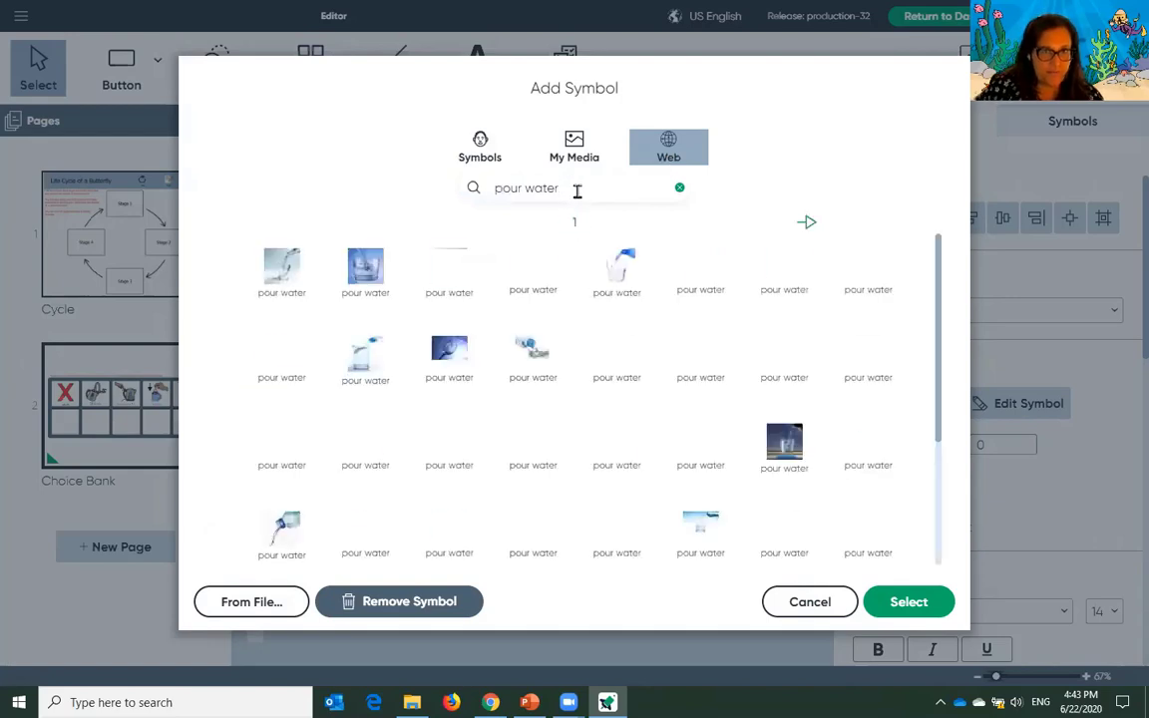
left_click_drag(576, 191, 486, 195)
type("yorkshire")
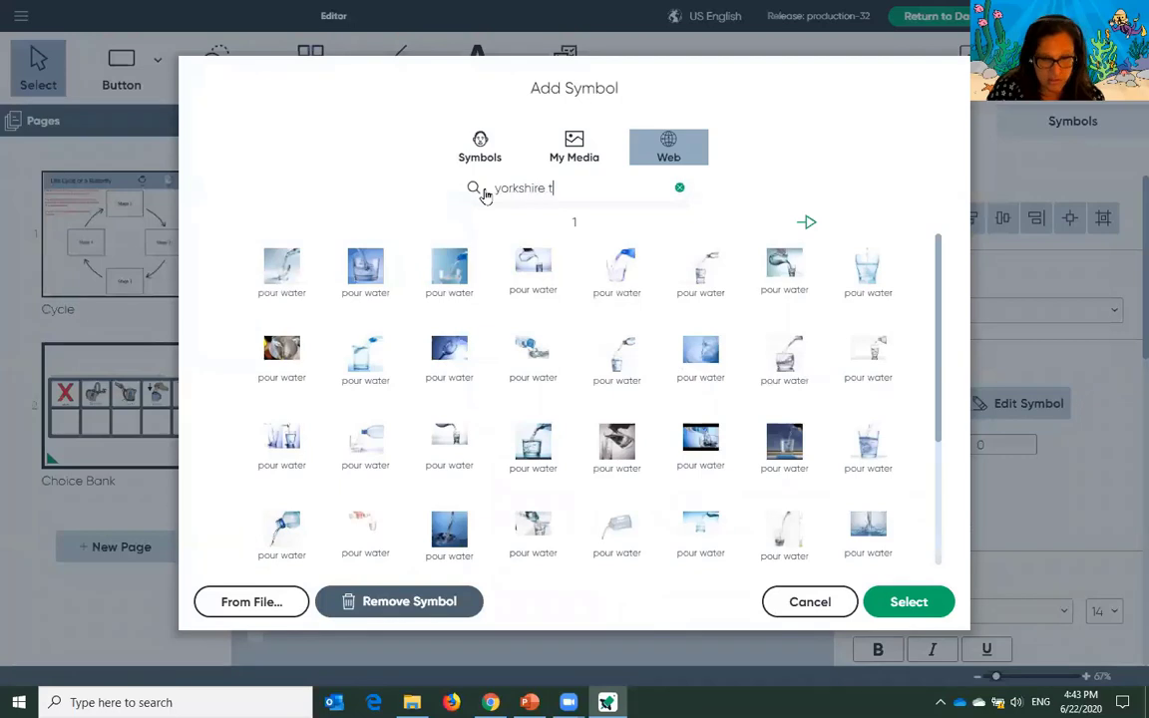
key("Return")
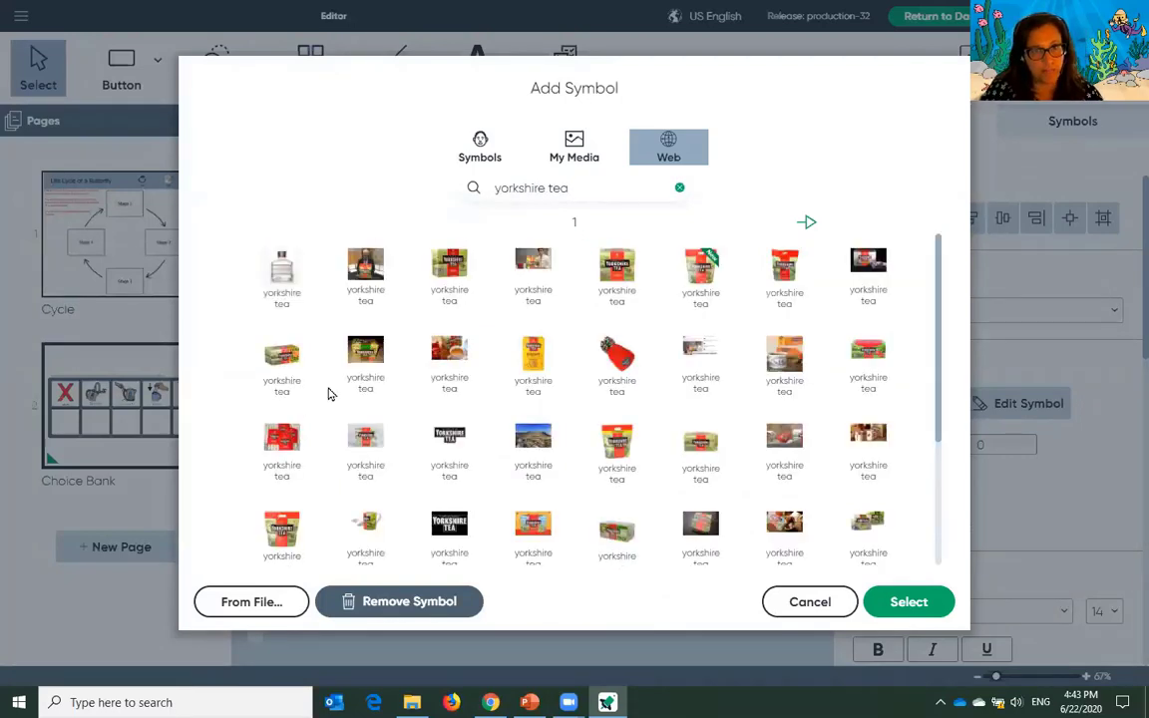
left_click(613, 277)
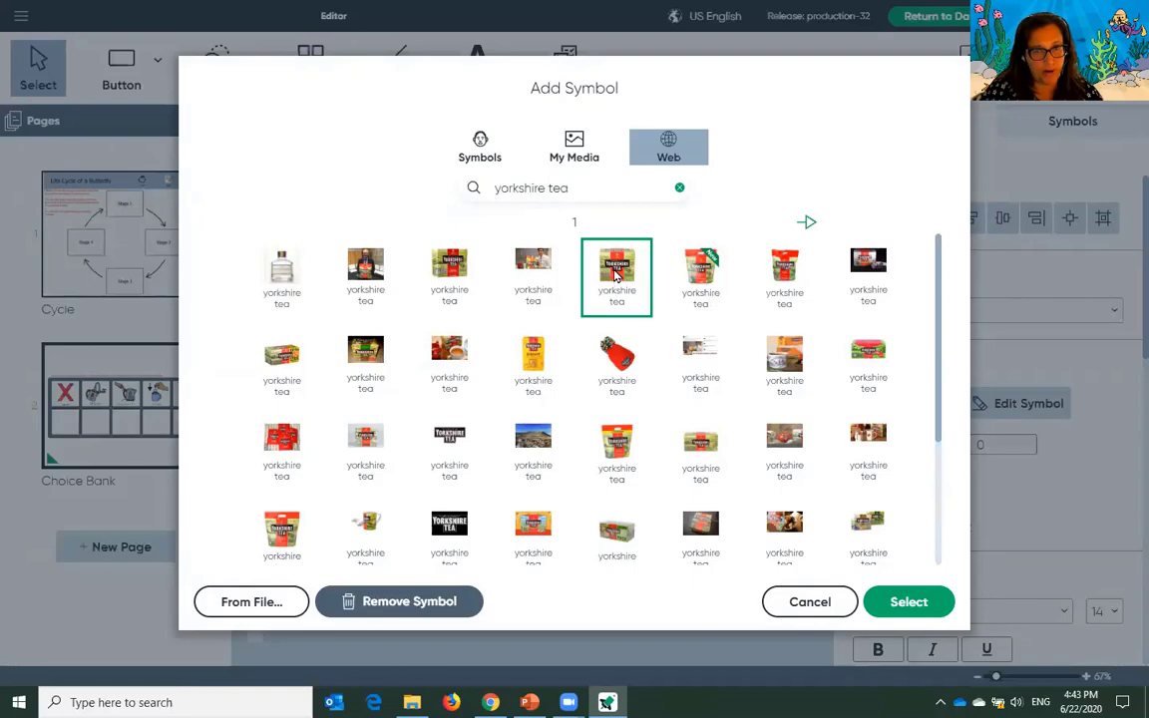
left_click(903, 603)
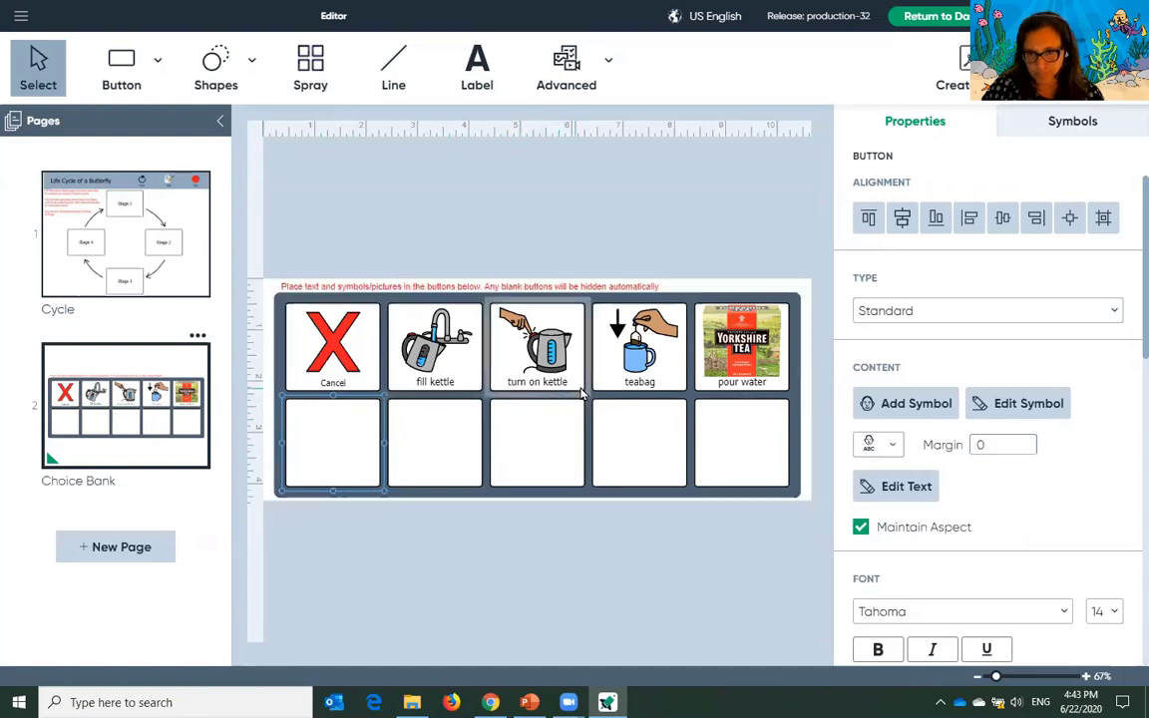
For the eight buttons beside the Cancel column, try the symbol-only and text-only layouts, and set the text above the symbol
left_click_drag(420, 354, 755, 472)
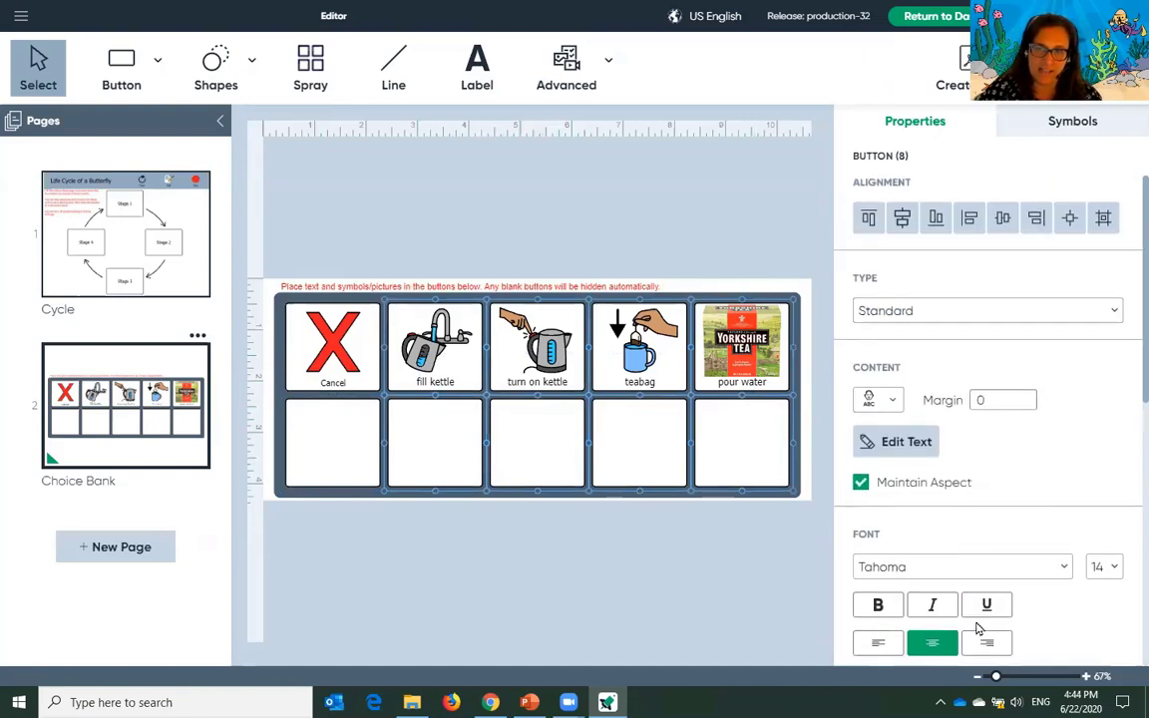
scroll(1014, 435, "down", 2)
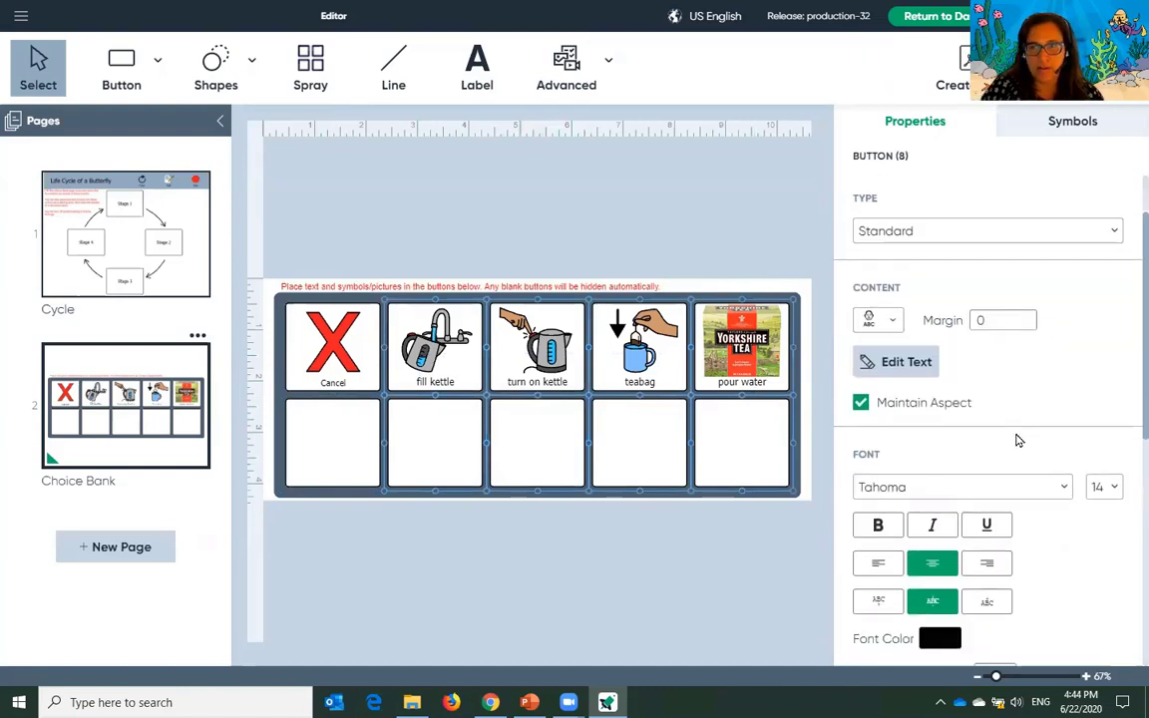
scroll(1008, 431, "up", 2)
left_click(864, 400)
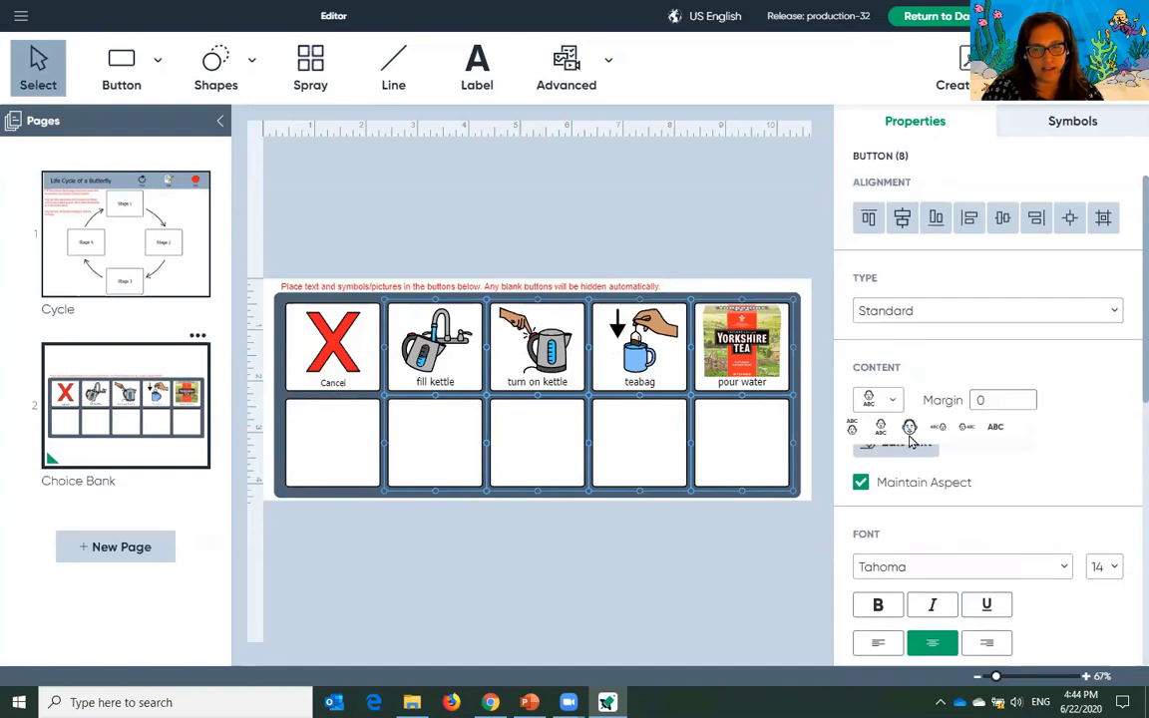
left_click(908, 435)
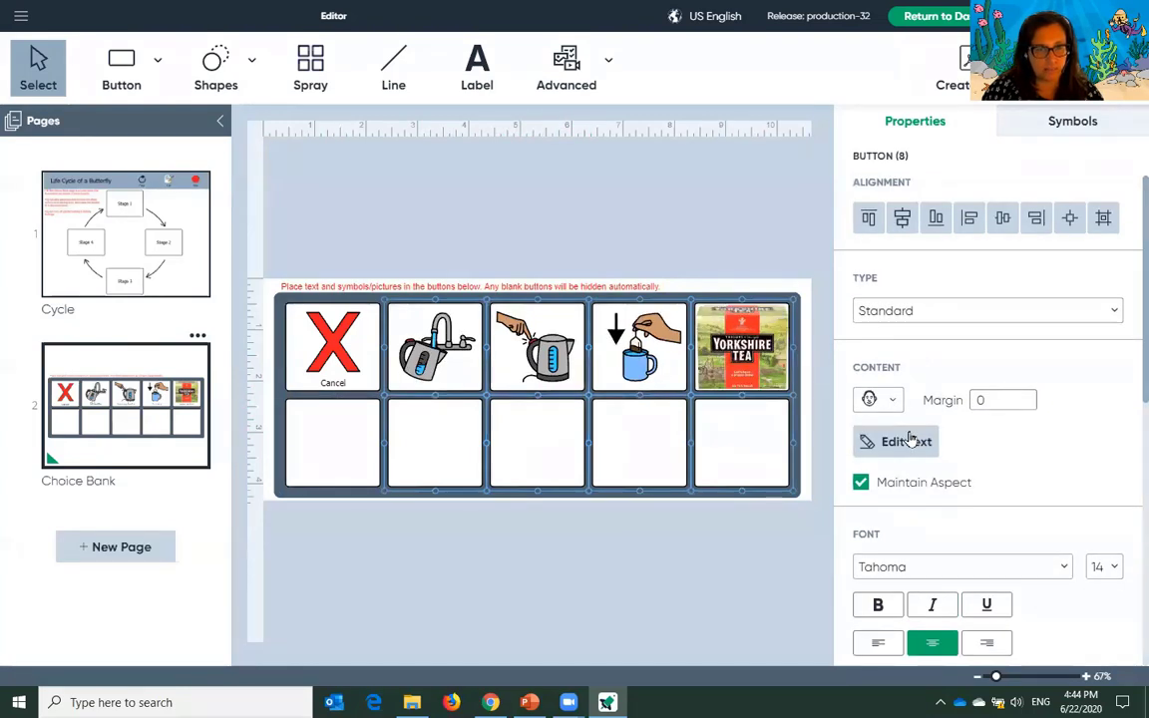
left_click(866, 399)
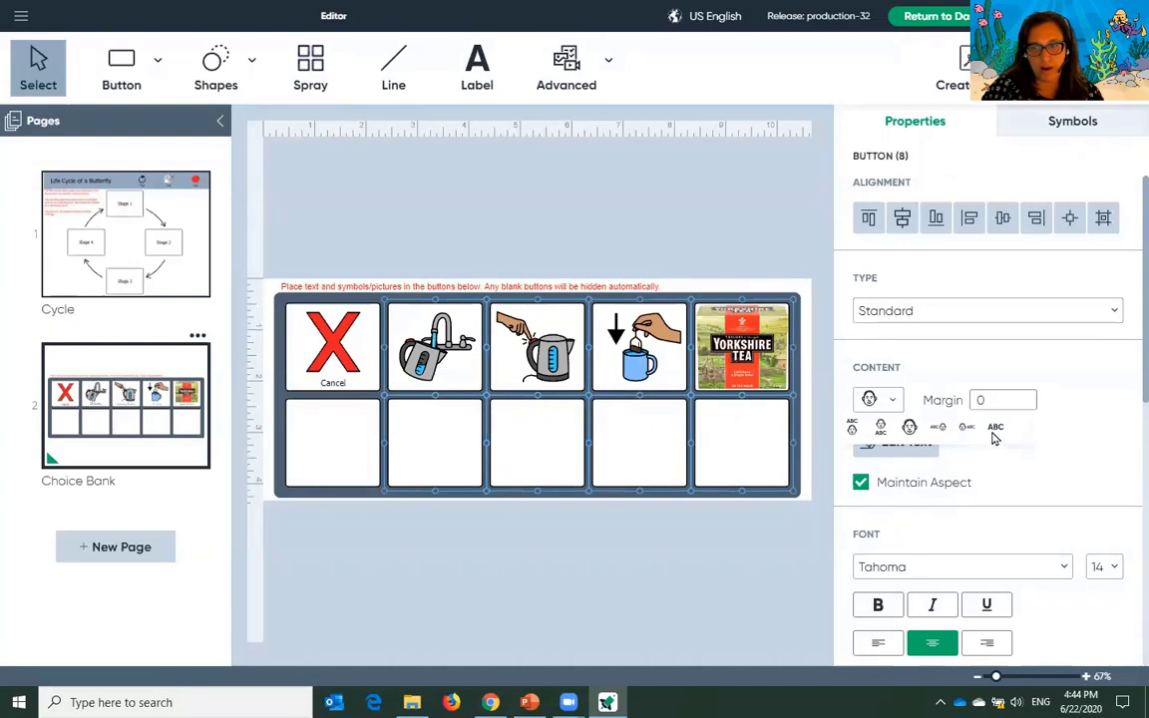
left_click(994, 432)
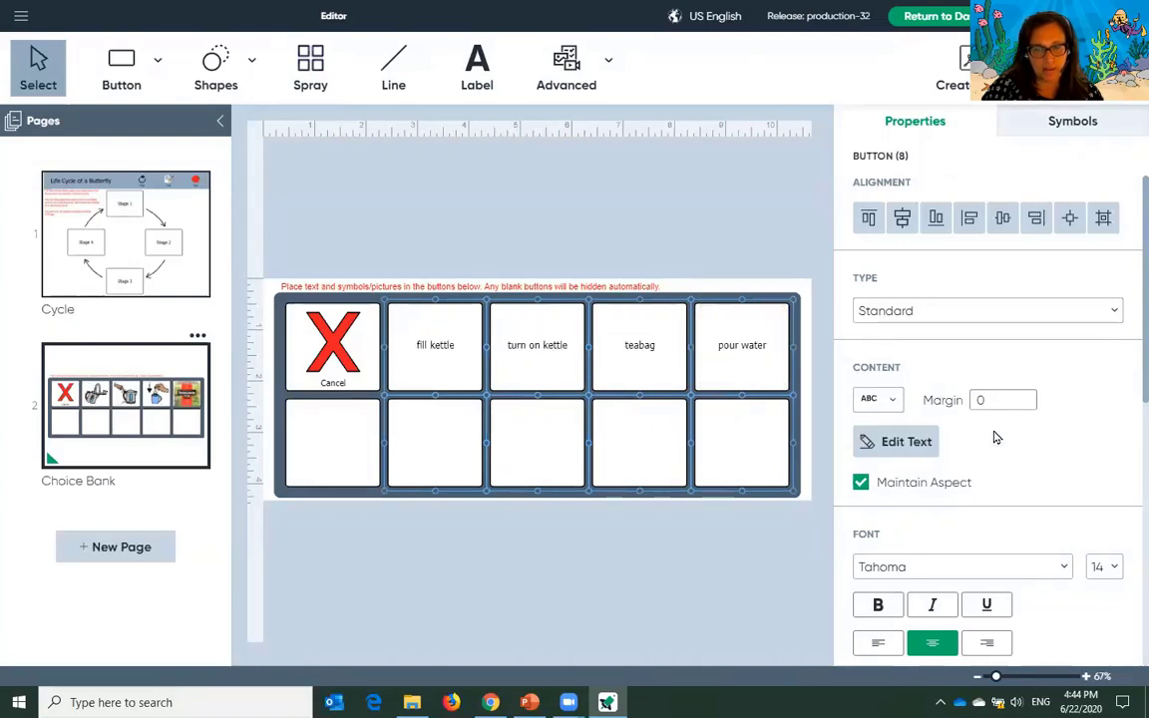
left_click(889, 399)
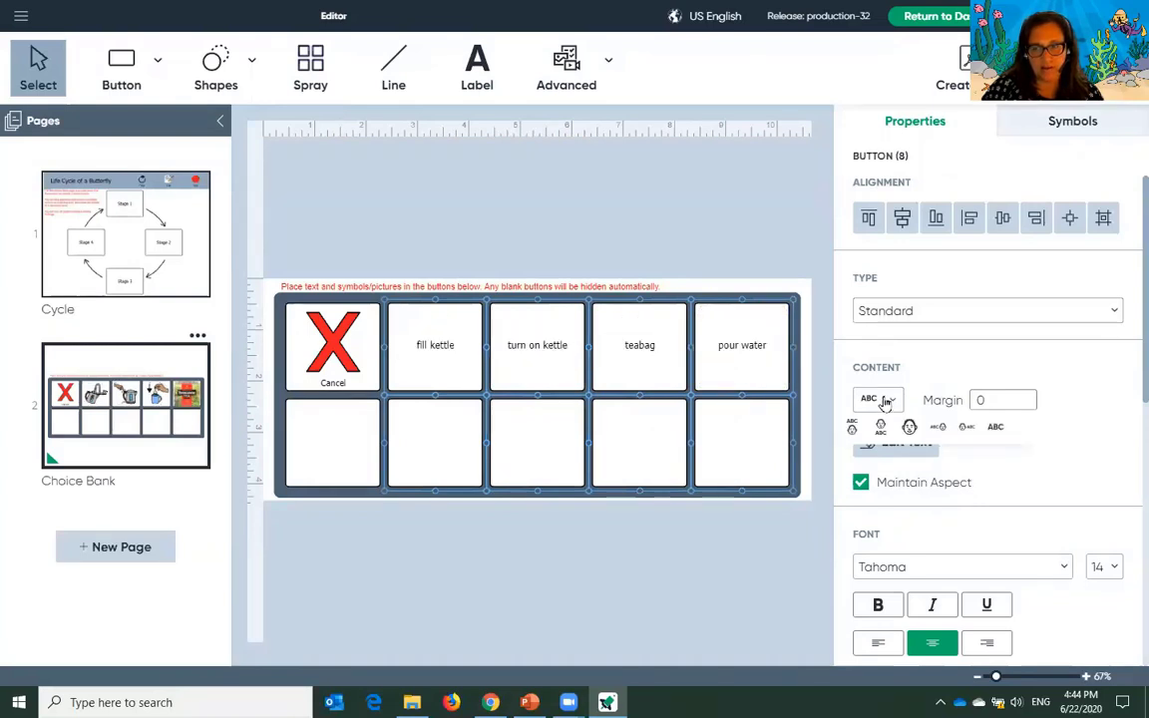
left_click(850, 432)
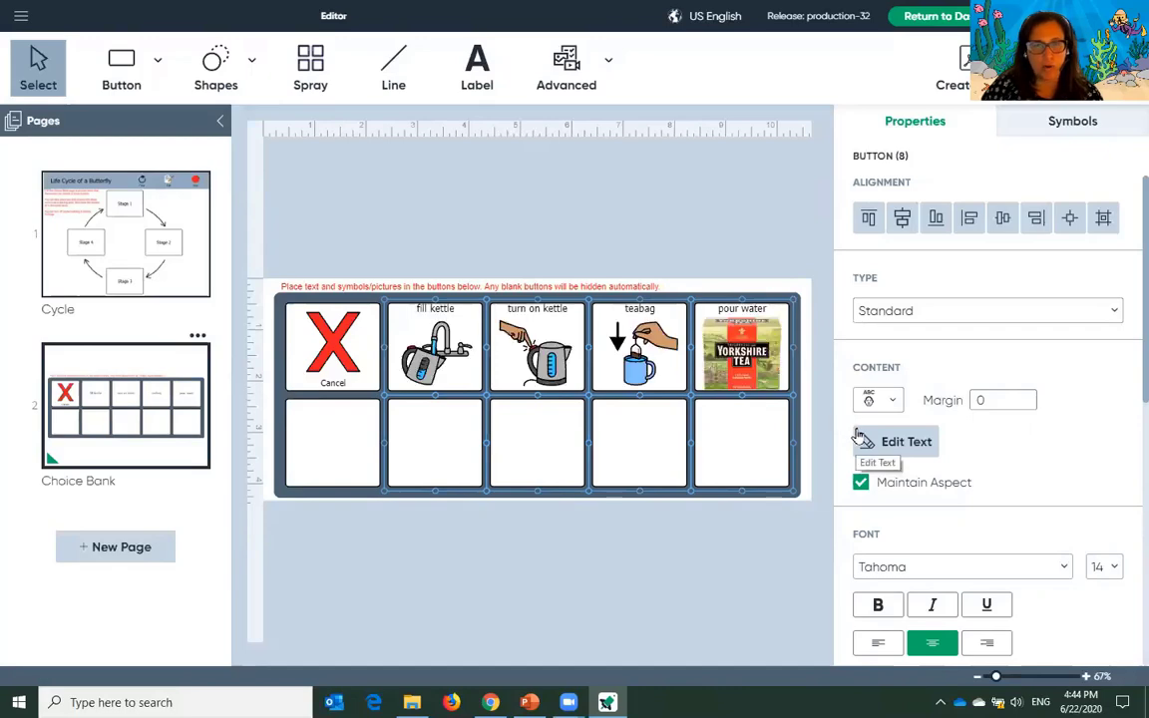
Set the font of the eight selected buttons to Forte at size 22
scroll(1072, 524, "down", 2)
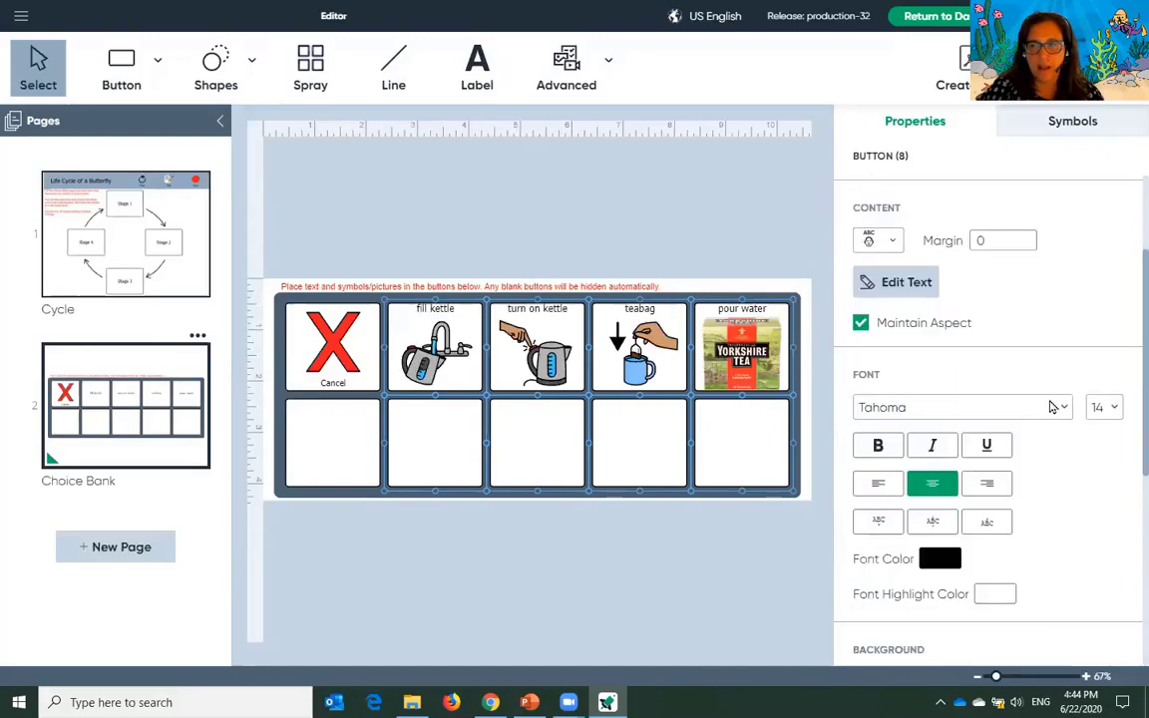
left_click(998, 407)
scroll(978, 218, "up", 1)
scroll(978, 218, "up", 10)
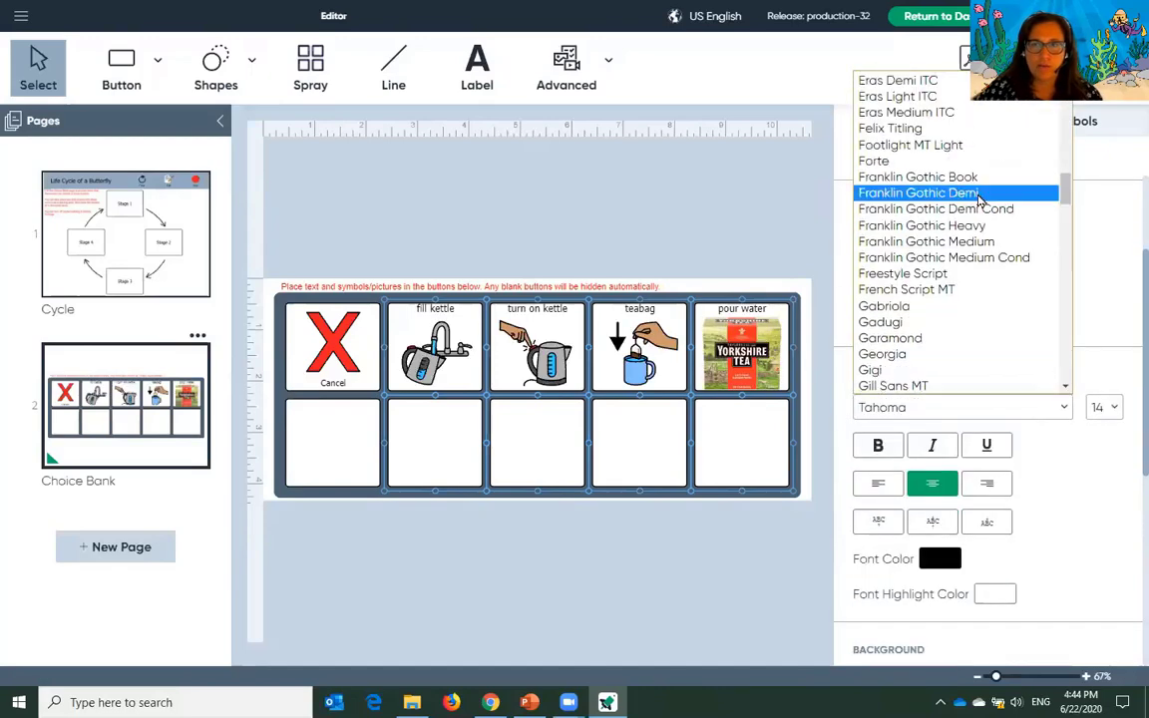
left_click(923, 160)
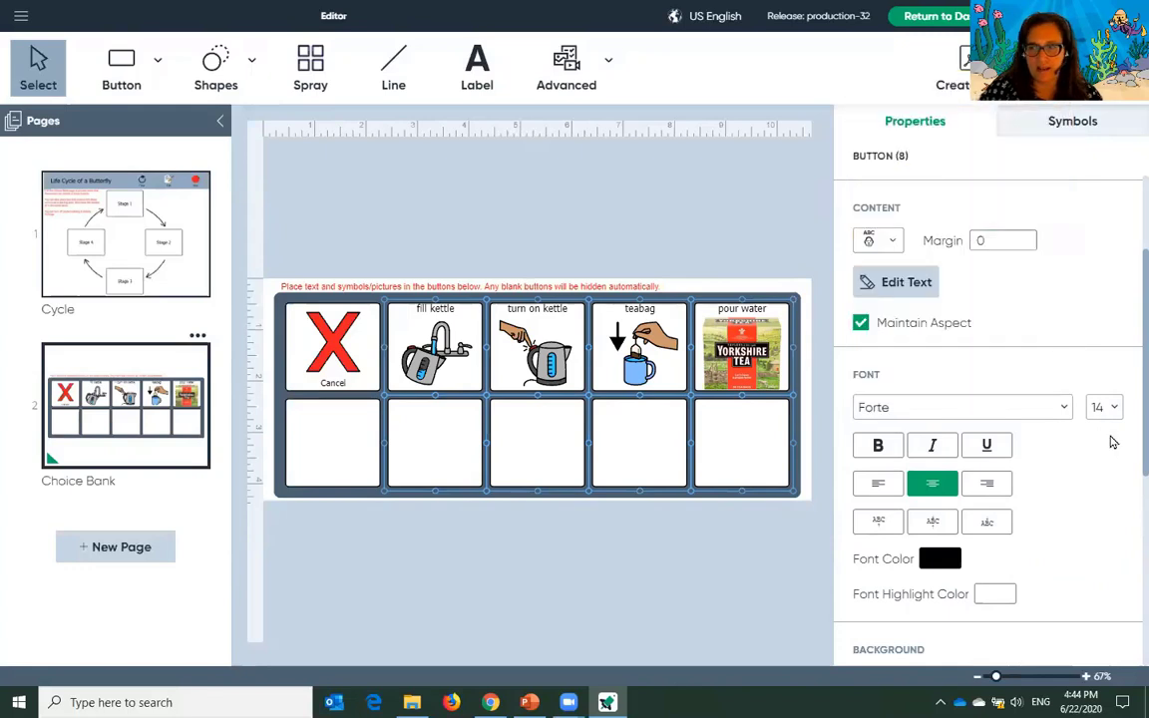
left_click(1104, 407)
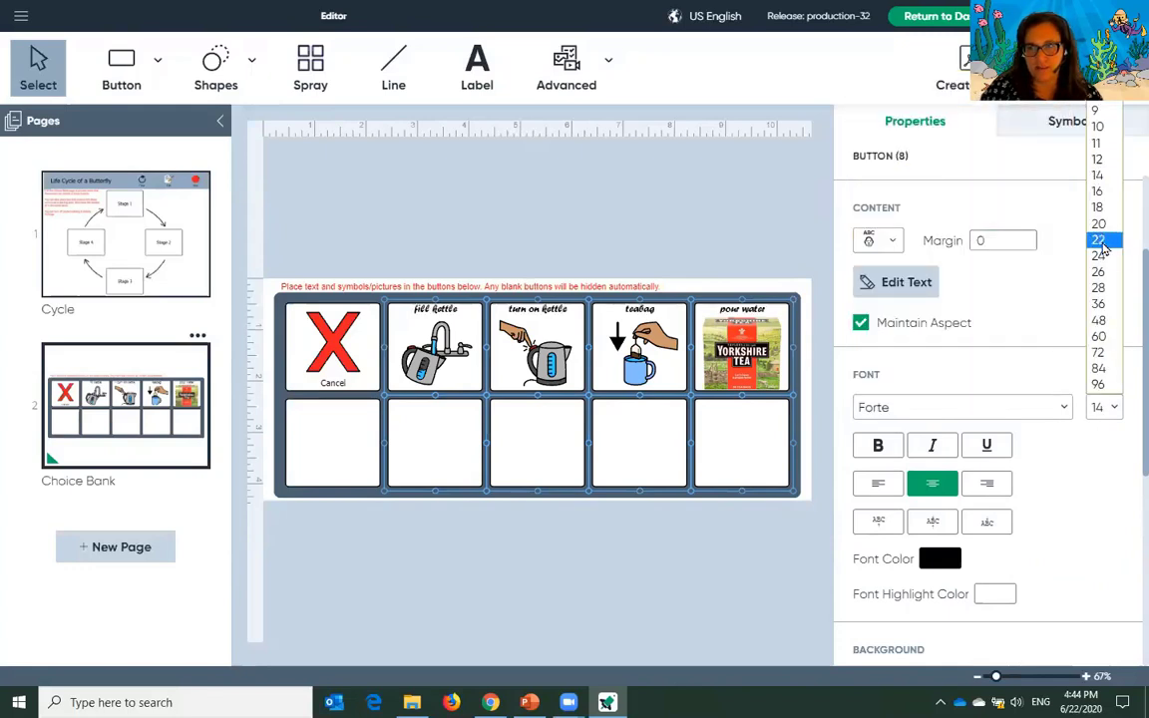
left_click(1104, 248)
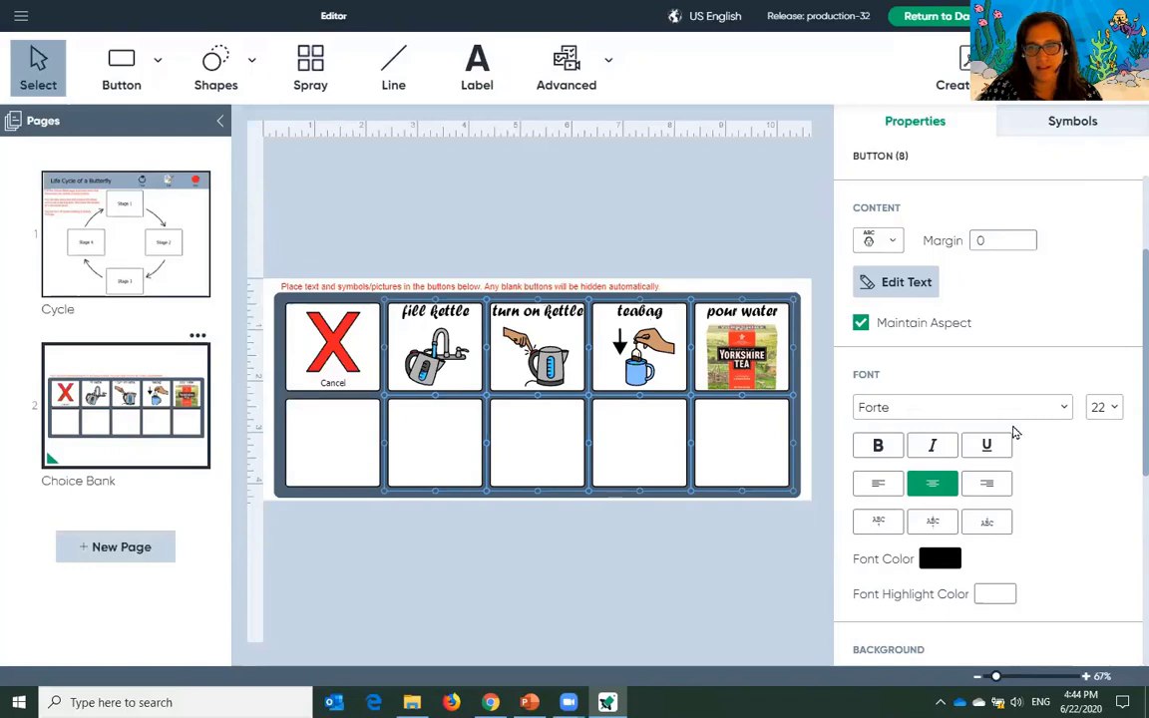
Fill the background of the eight selected buttons with yellow (F8E71C)
scroll(994, 506, "down", 1)
scroll(994, 505, "down", 2)
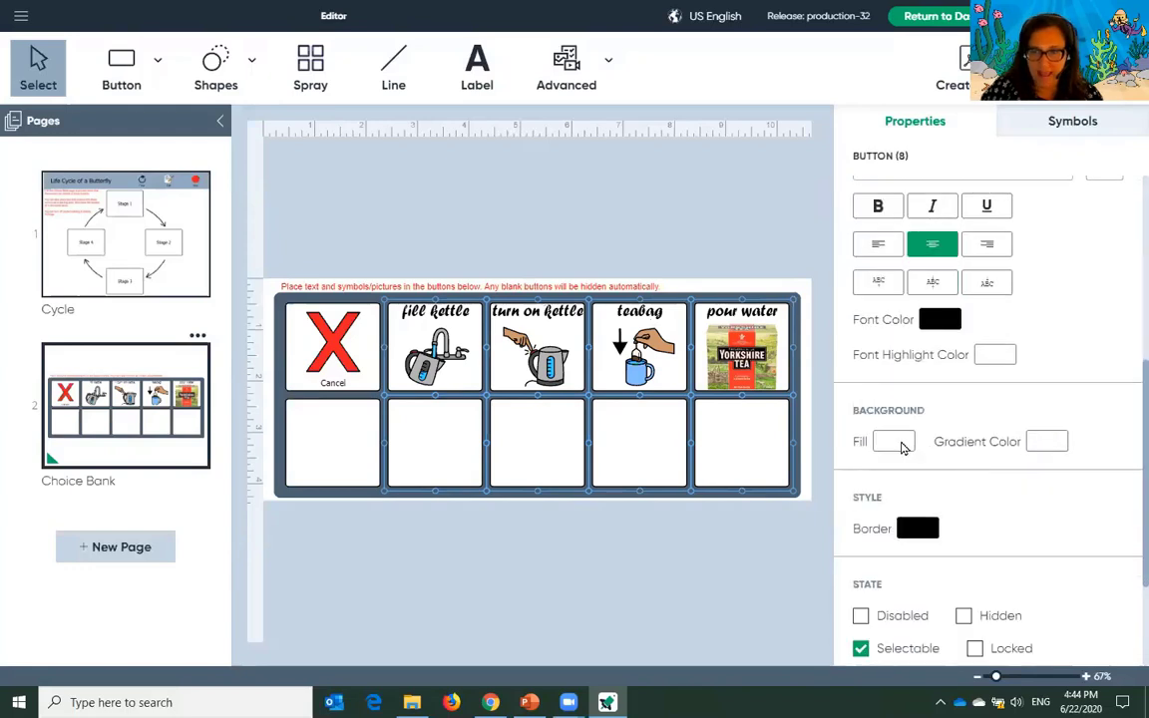
left_click(905, 447)
left_click(901, 362)
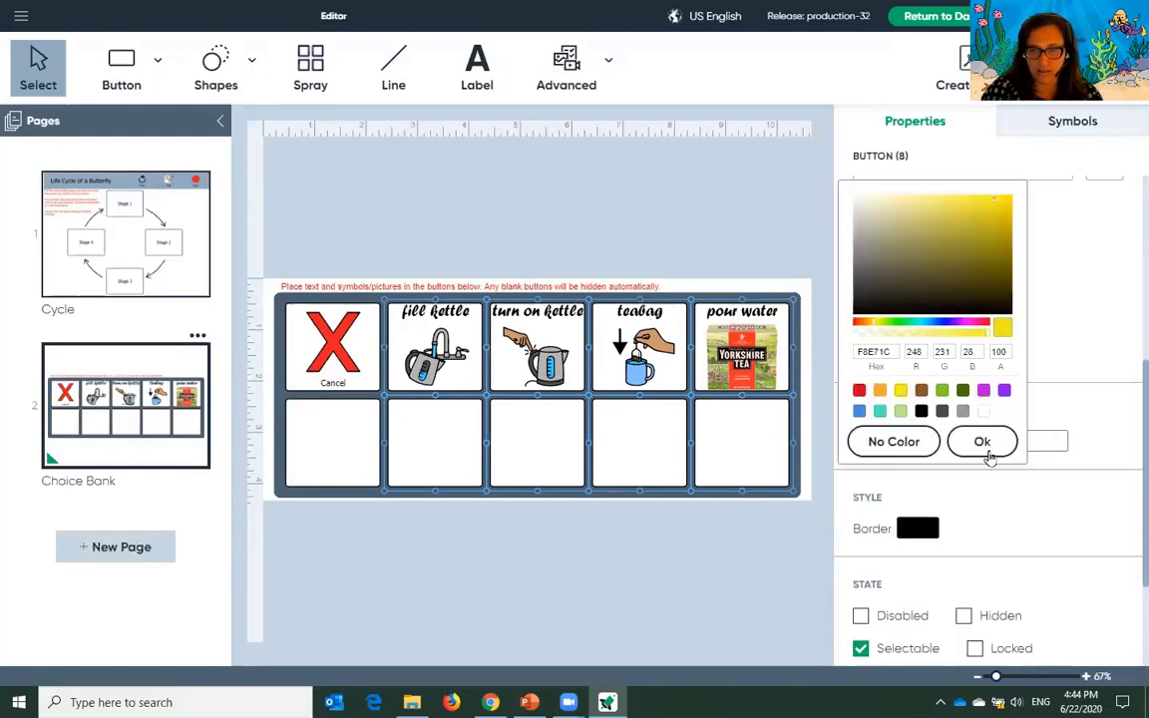
left_click(988, 456)
scroll(1008, 459, "down", 2)
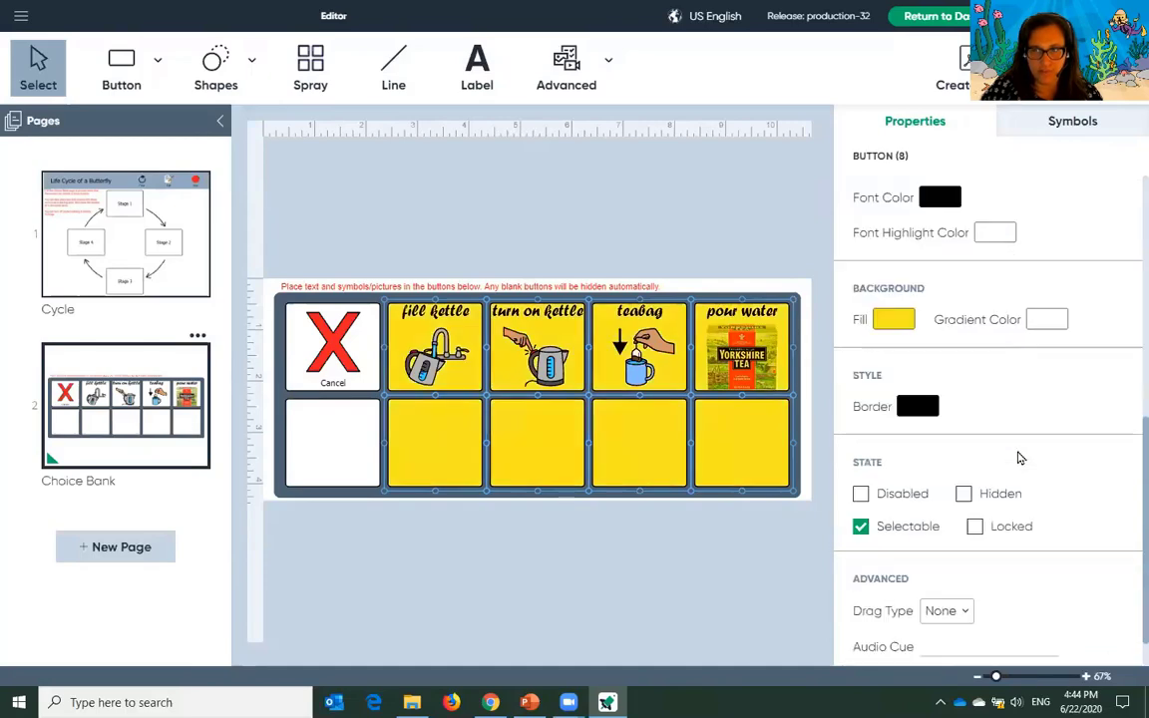
scroll(1012, 566, "up", 6)
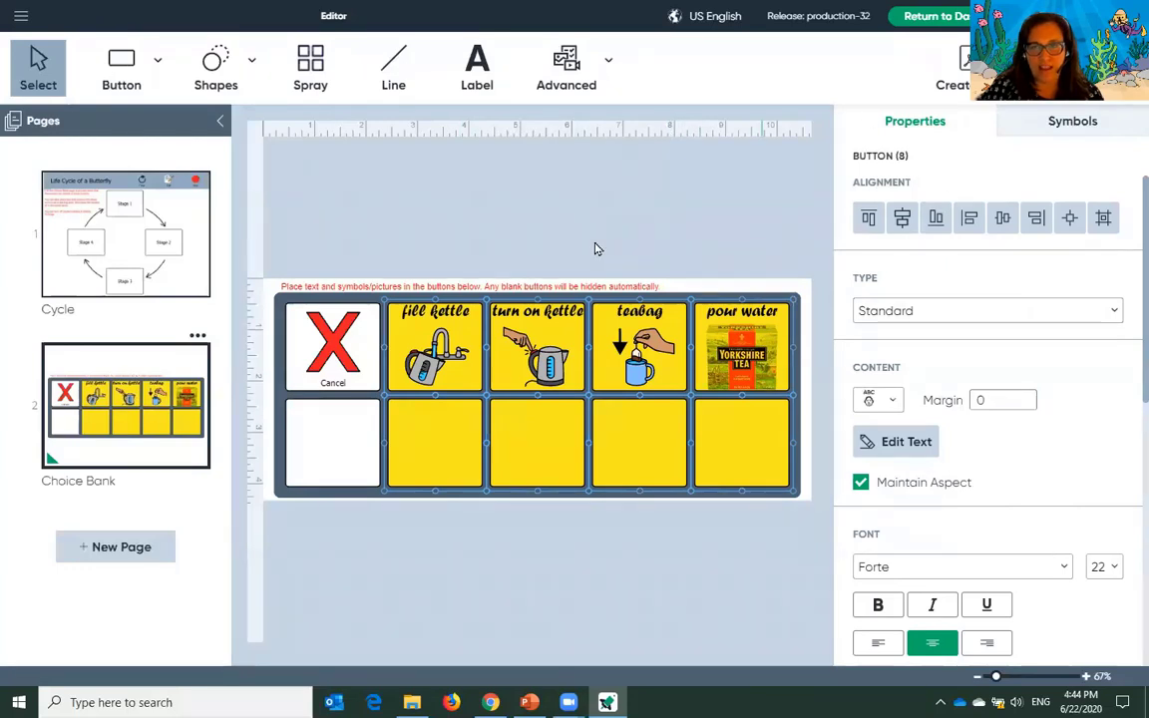
Save the activity as a Boardmaker project named "making a cuppa" and return to the Dashboard
left_click(21, 18)
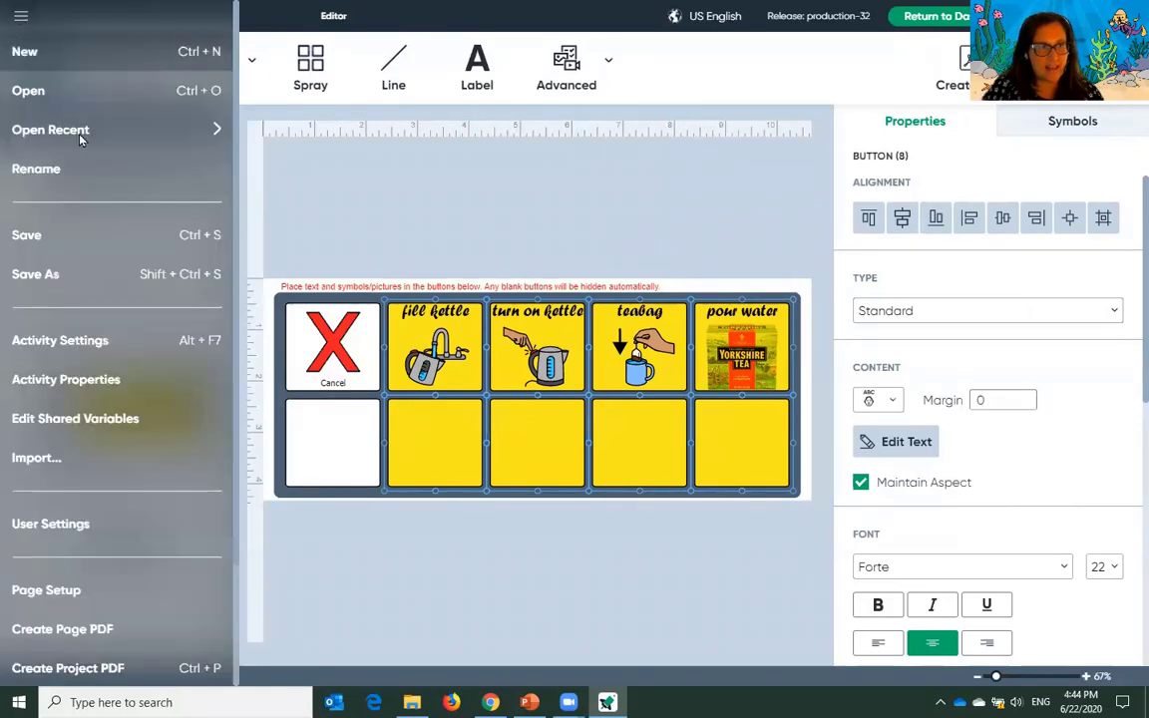
left_click(116, 284)
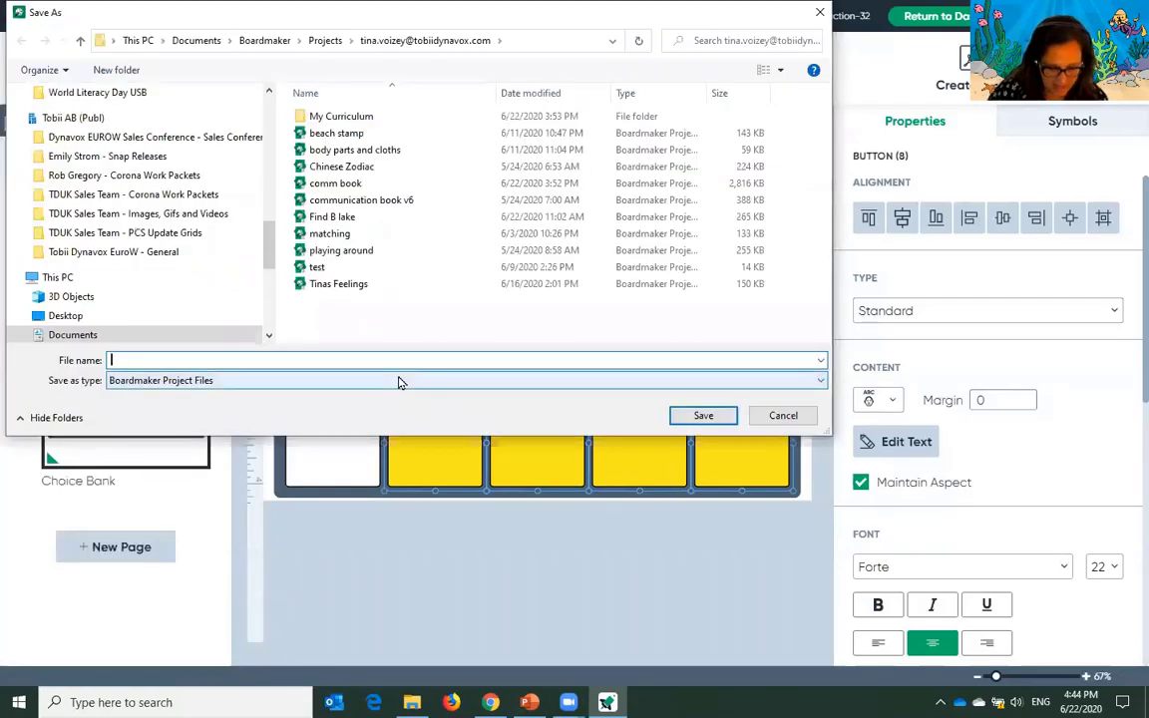
type("making a cuppa")
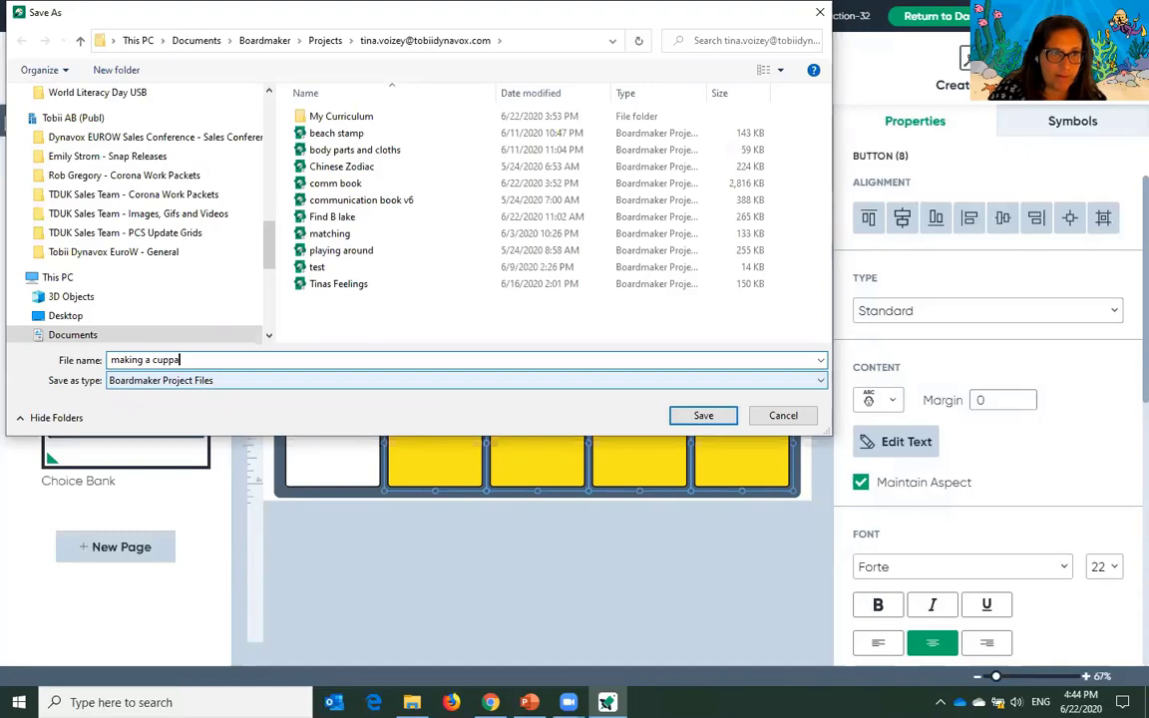
key("Return")
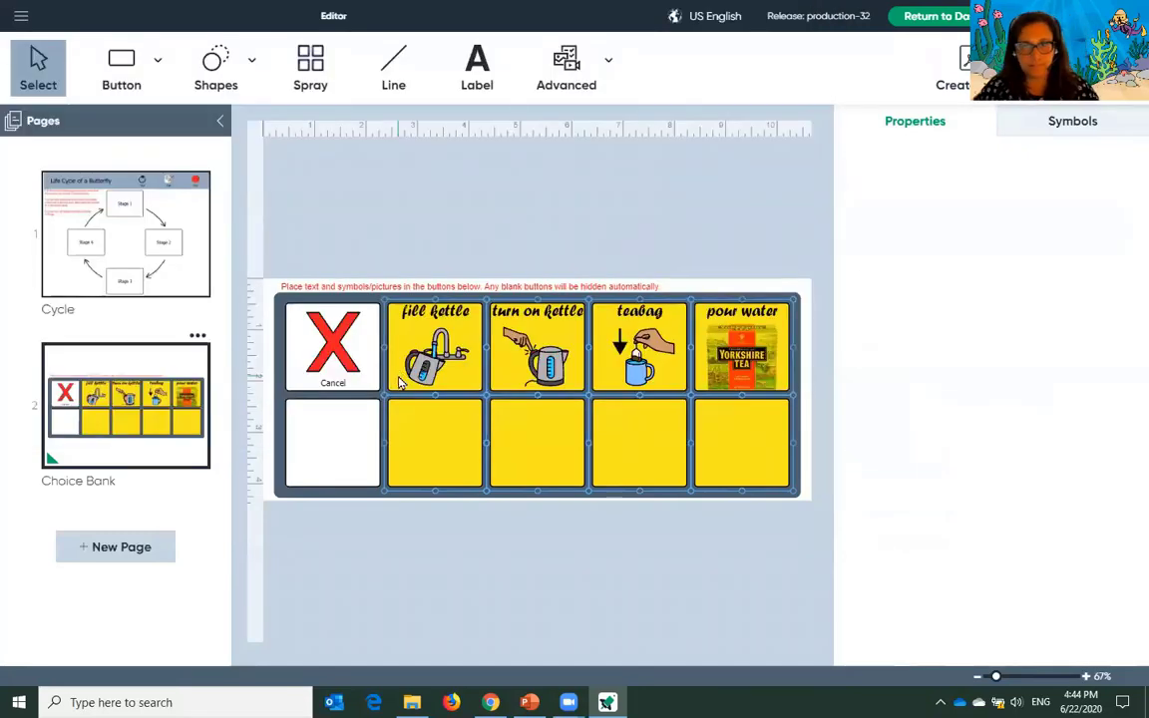
left_click(958, 22)
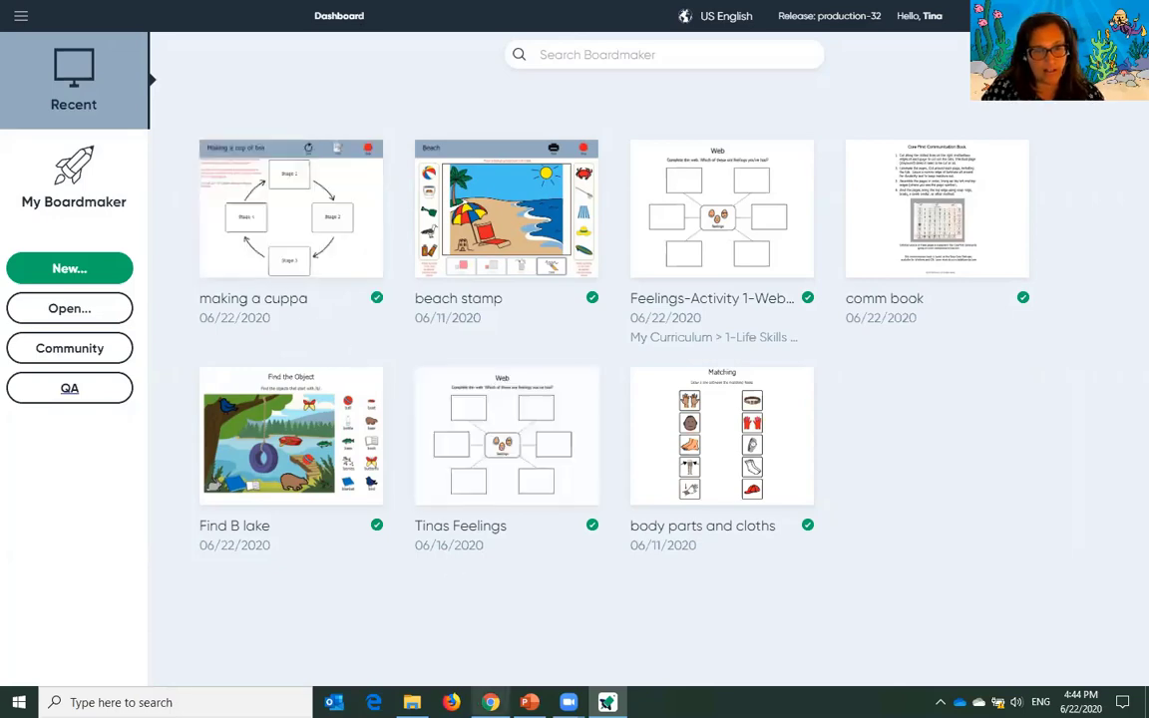
Switch to Chrome, refresh the My Activities list to check for the saved "making a cuppa" activity, and return to Boardmaker
left_click(490, 702)
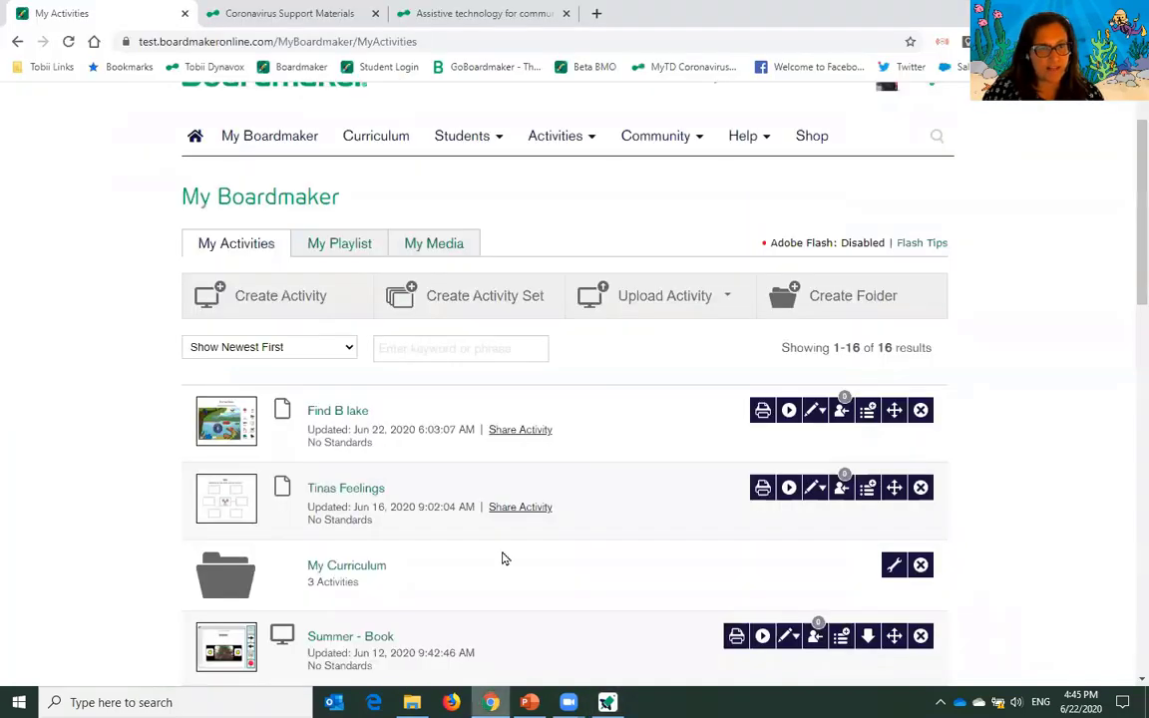
left_click(69, 41)
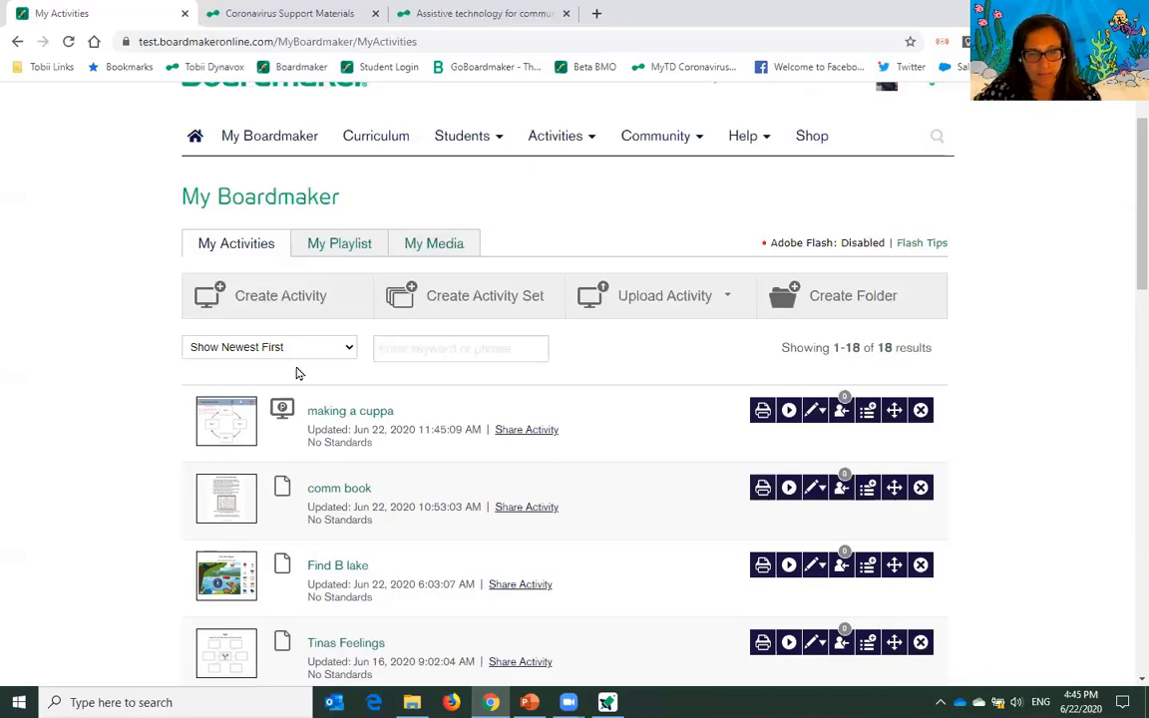
left_click(607, 703)
mouse_move(565, 436)
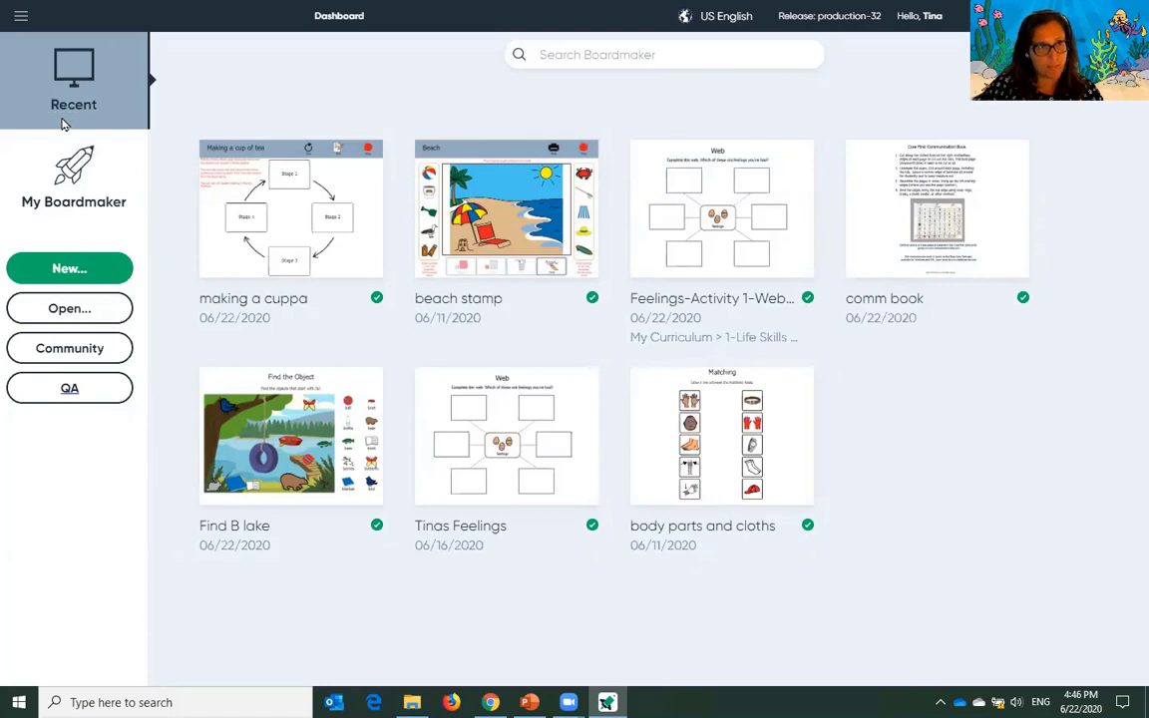
From the My Curriculum folder, start adding curriculum and open the Math Tools theme of the Free Content
left_click(77, 193)
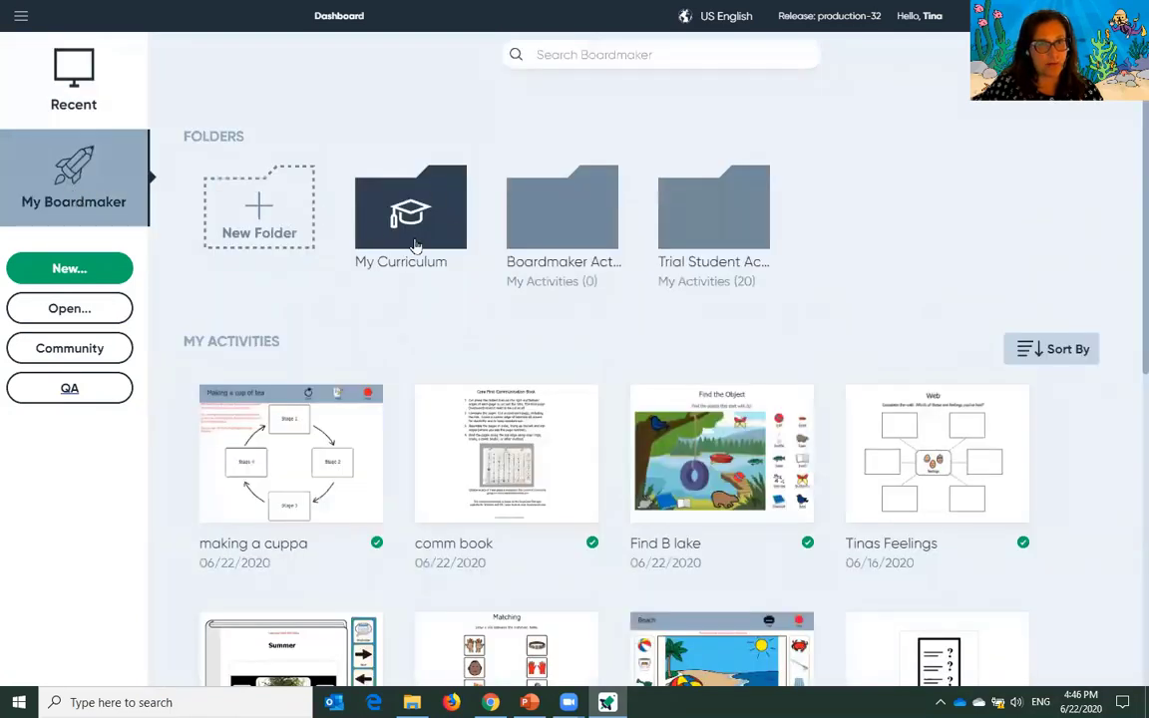
left_click(414, 242)
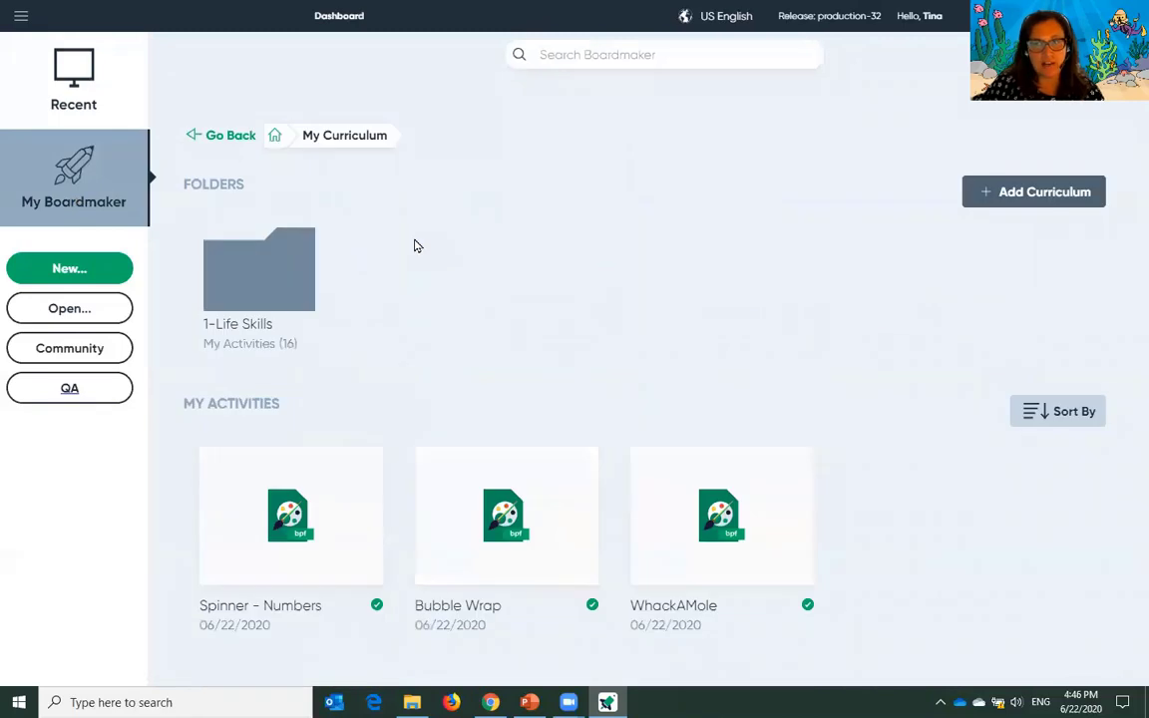
left_click(1012, 196)
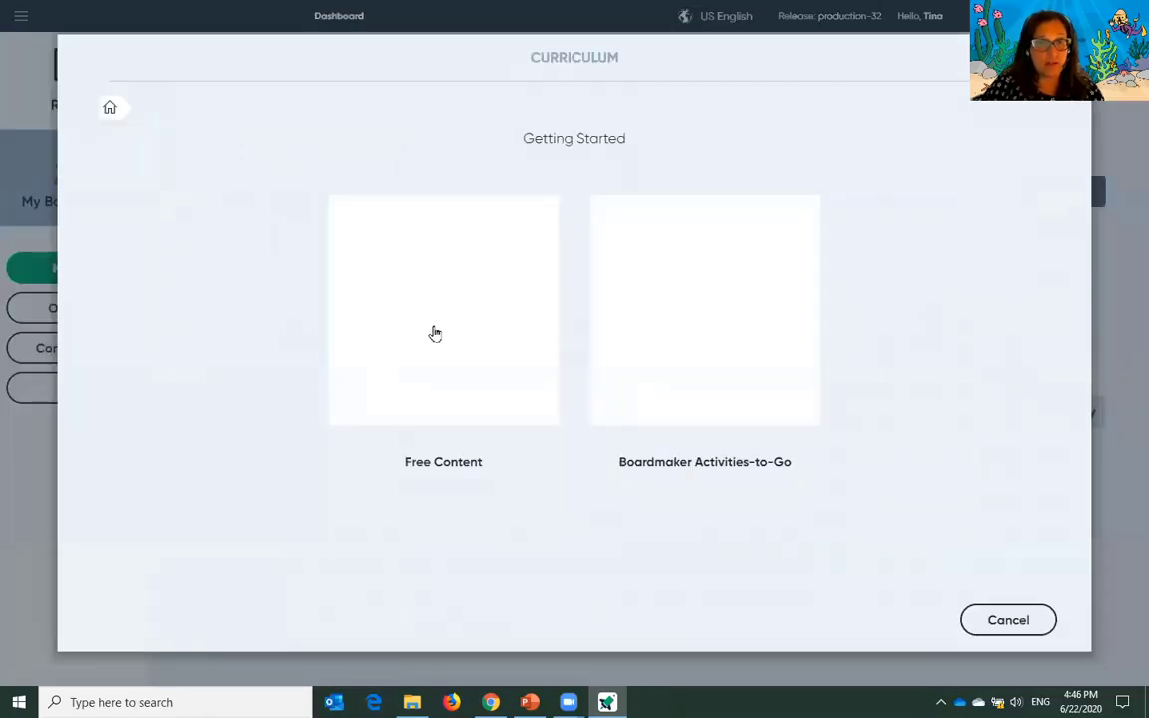
left_click(485, 327)
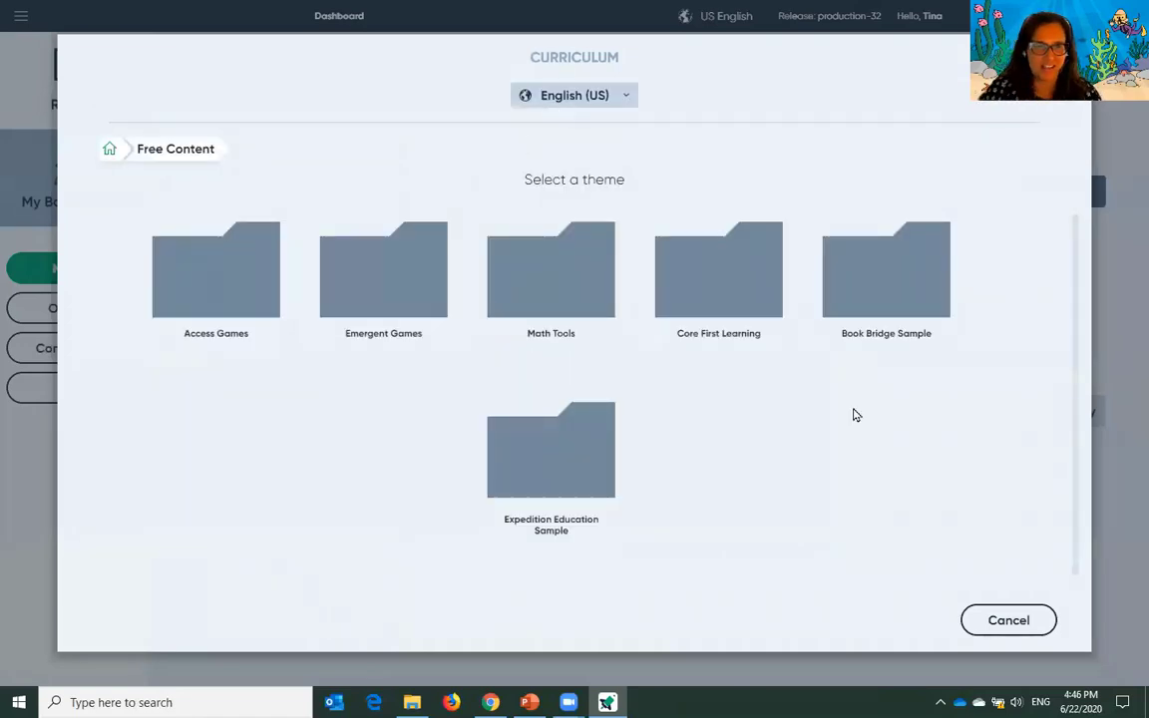
left_click(578, 304)
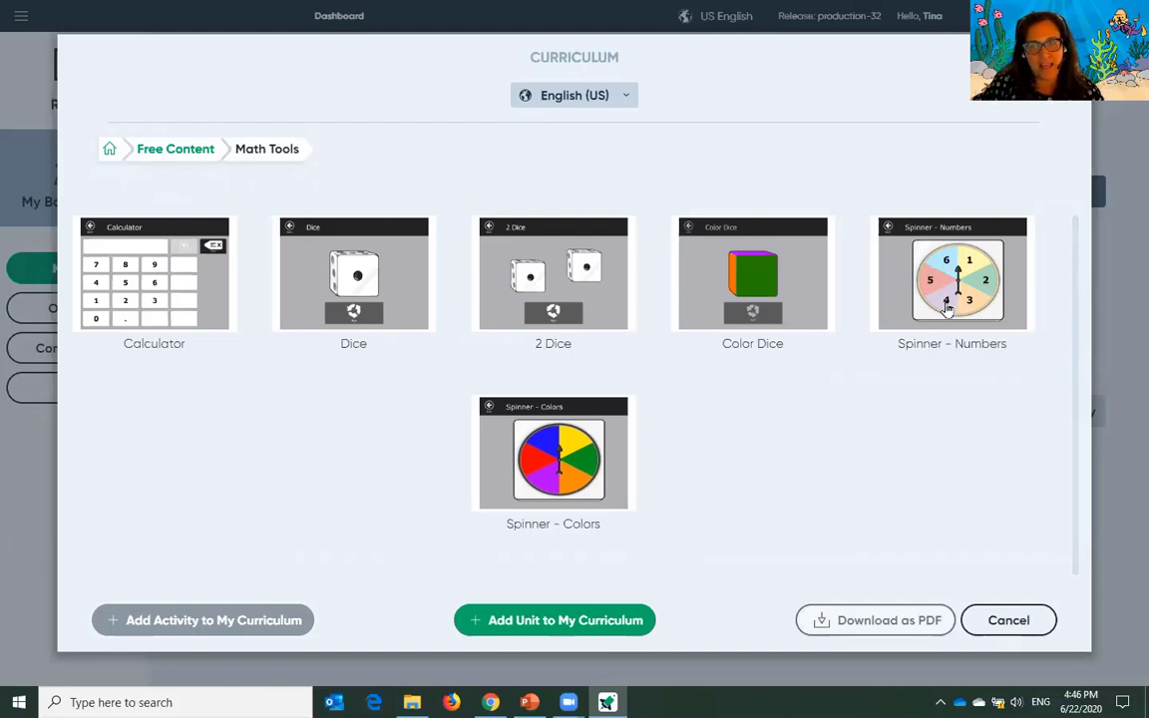
Add the Spinner - Numbers activity to My Curriculum under the name "Spinner - Numbers1" and close the curriculum browser
left_click(877, 285)
left_click(222, 620)
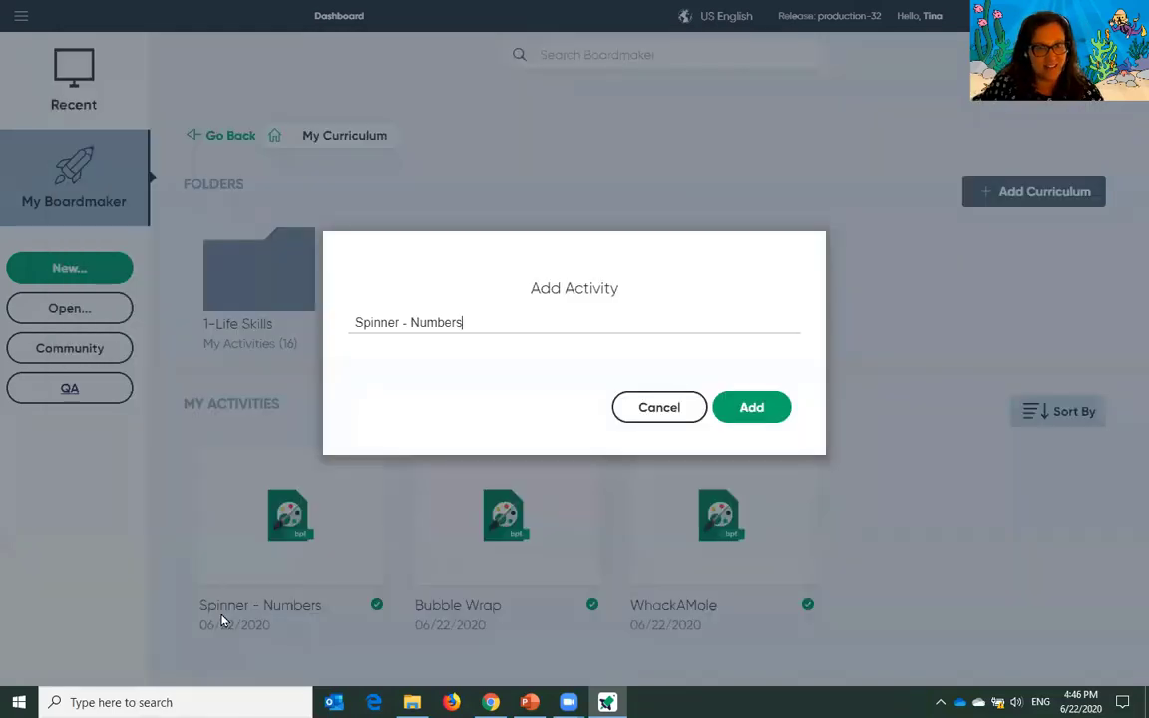
left_click(749, 410)
left_click(475, 320)
type("1")
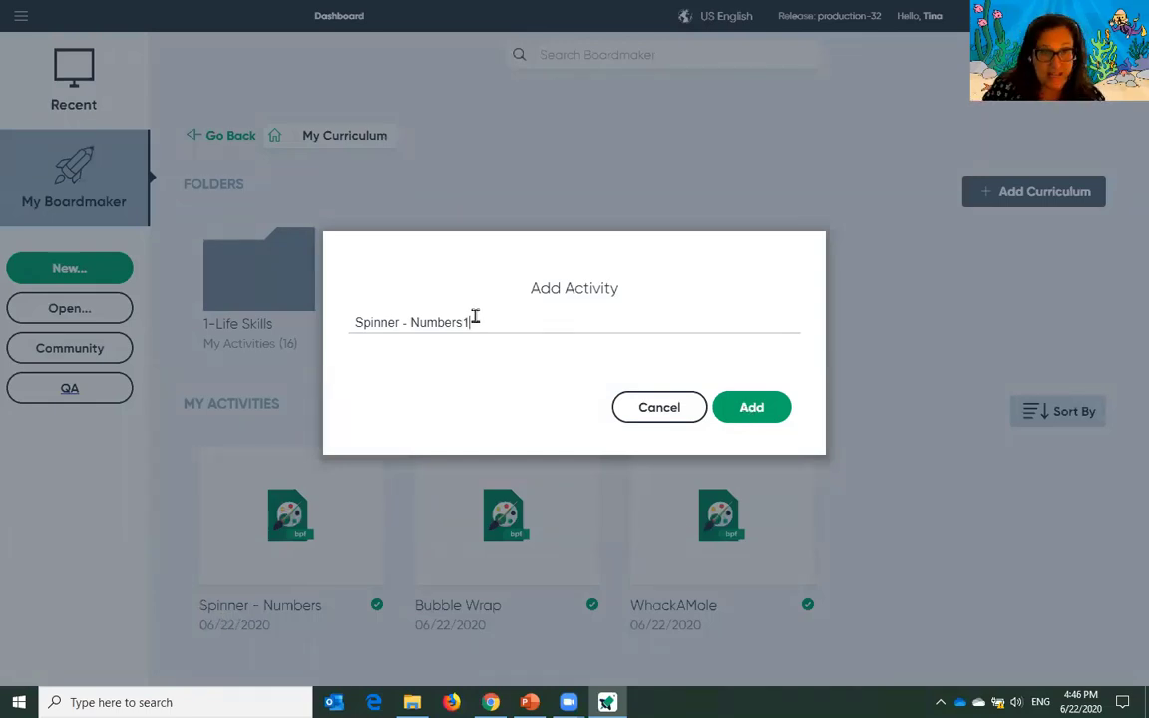
key("Return")
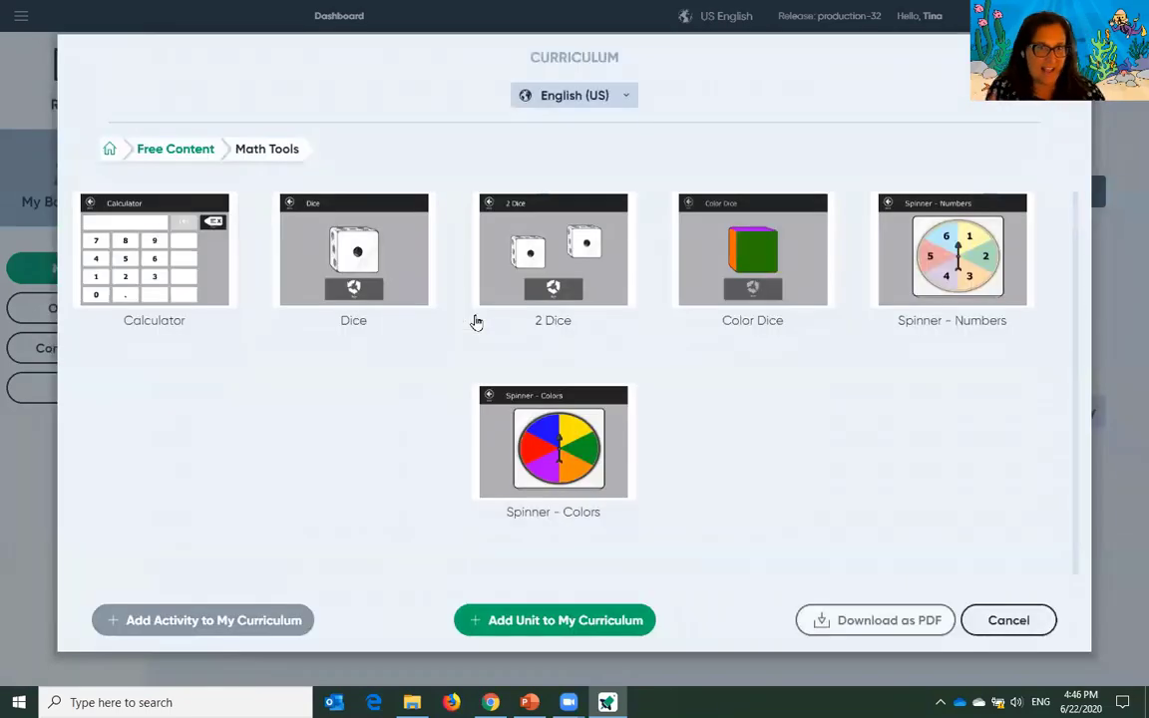
left_click(1018, 622)
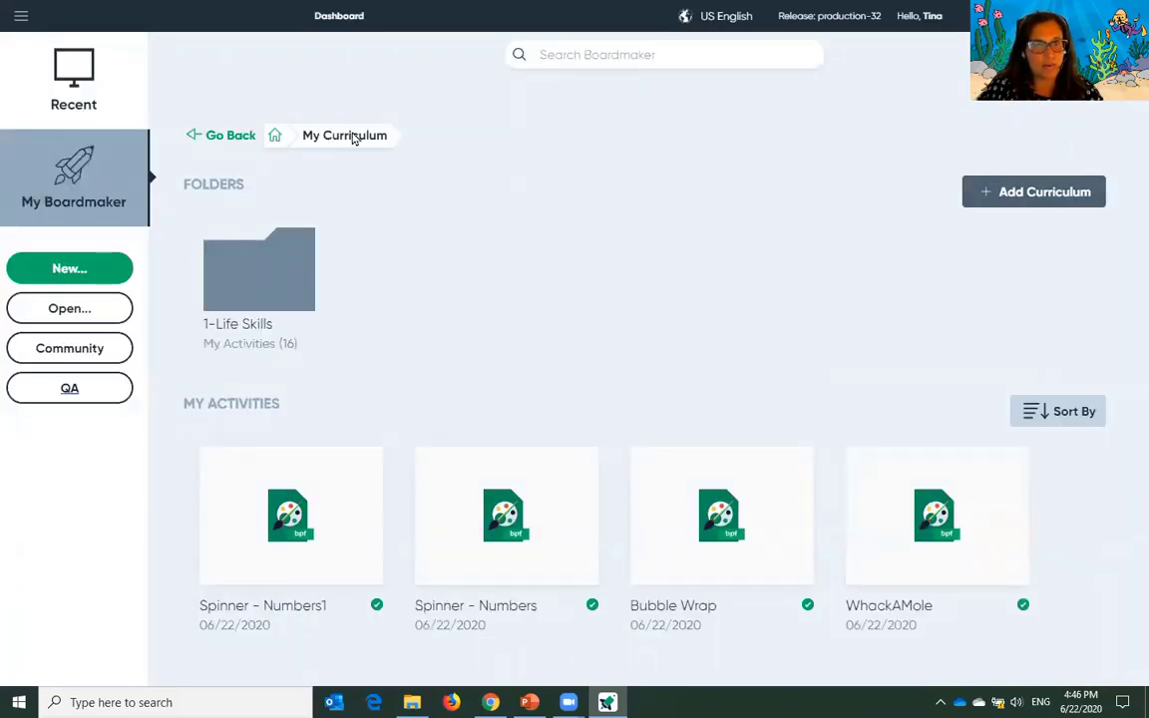
Open Boardmaker Activities-to-Go in the curriculum browser and set its content language to English (UK)
left_click(1057, 199)
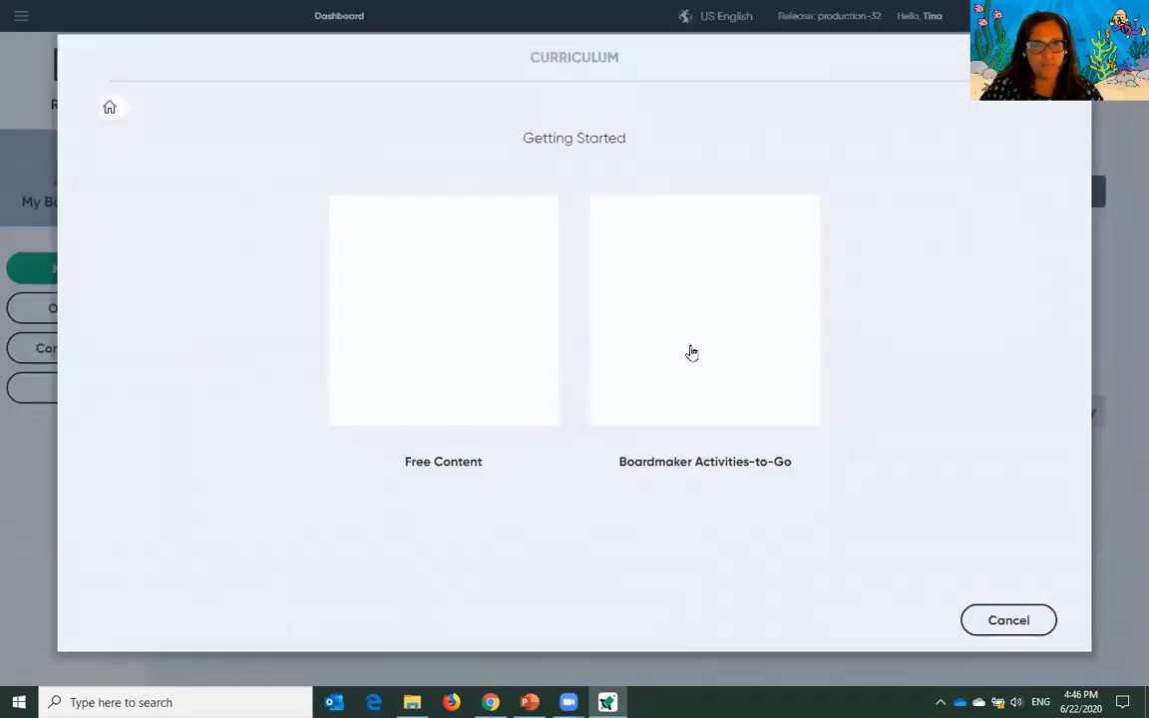
left_click(720, 322)
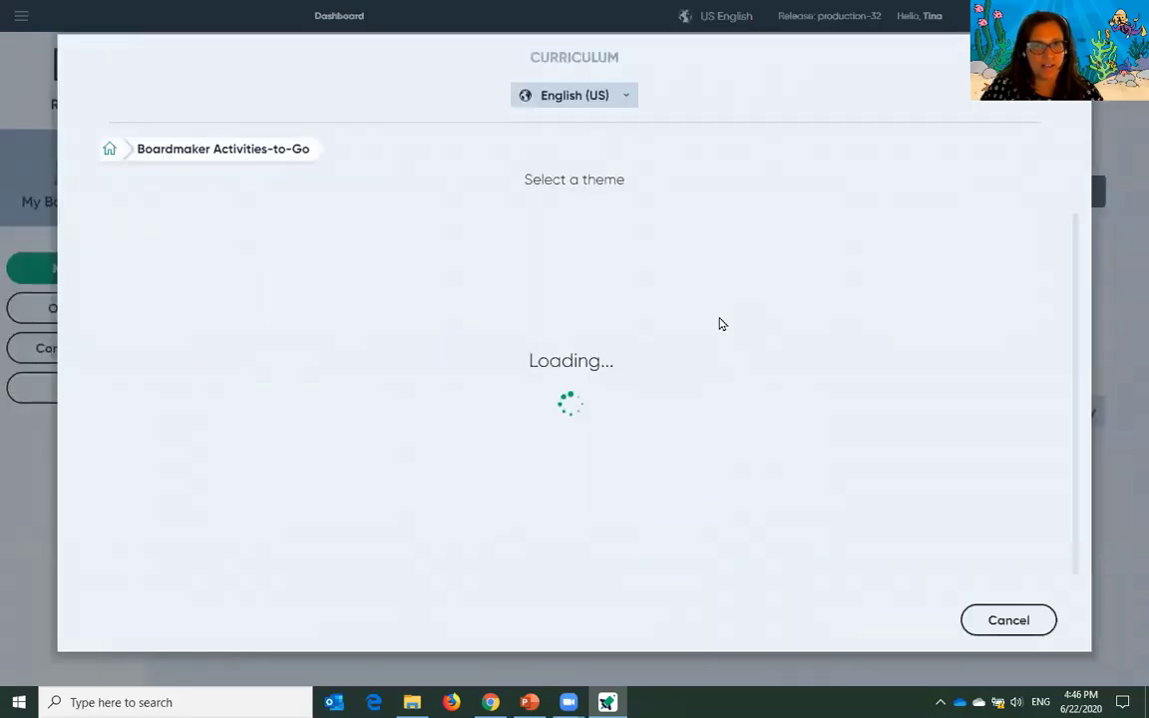
left_click(628, 93)
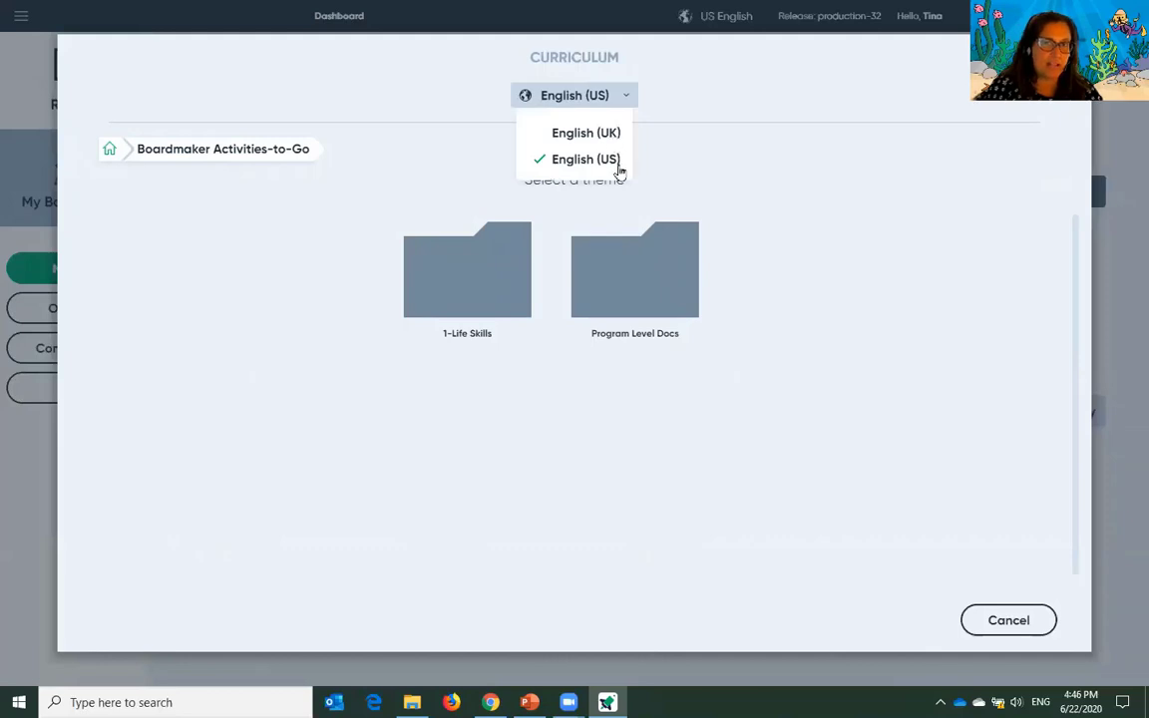
left_click(613, 136)
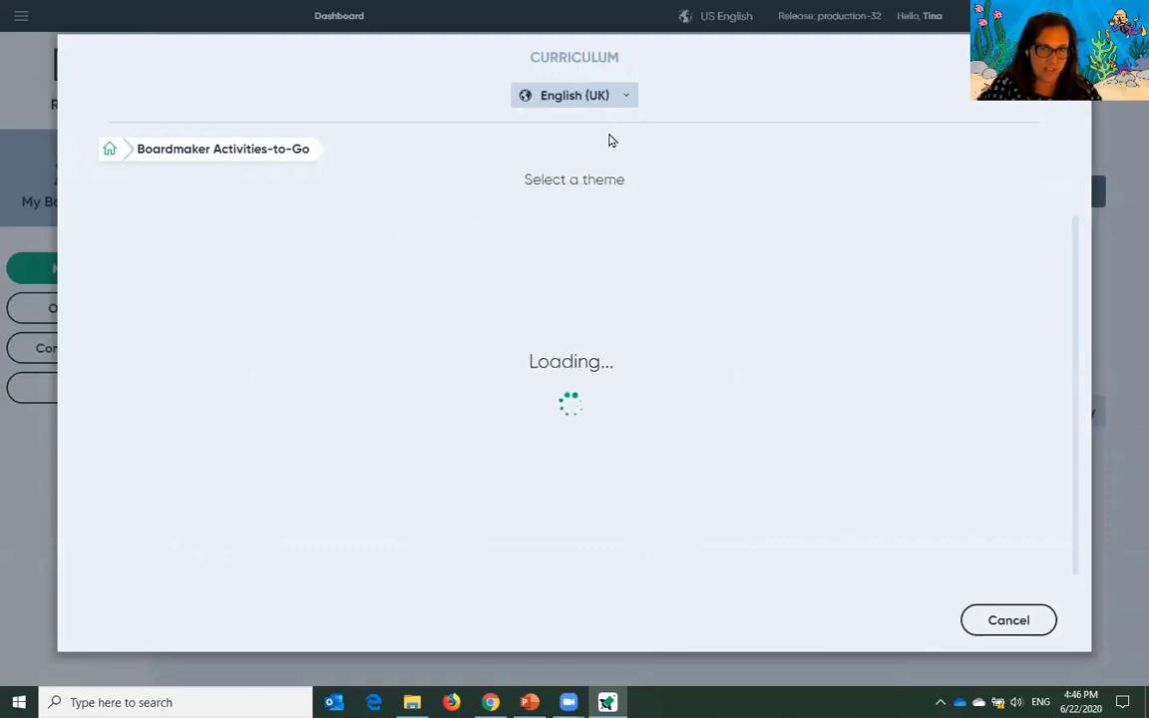
Add the 1-Life Skills unit "Unit 1-Food Choices Level C" to My Curriculum and close the curriculum browser
left_click(454, 272)
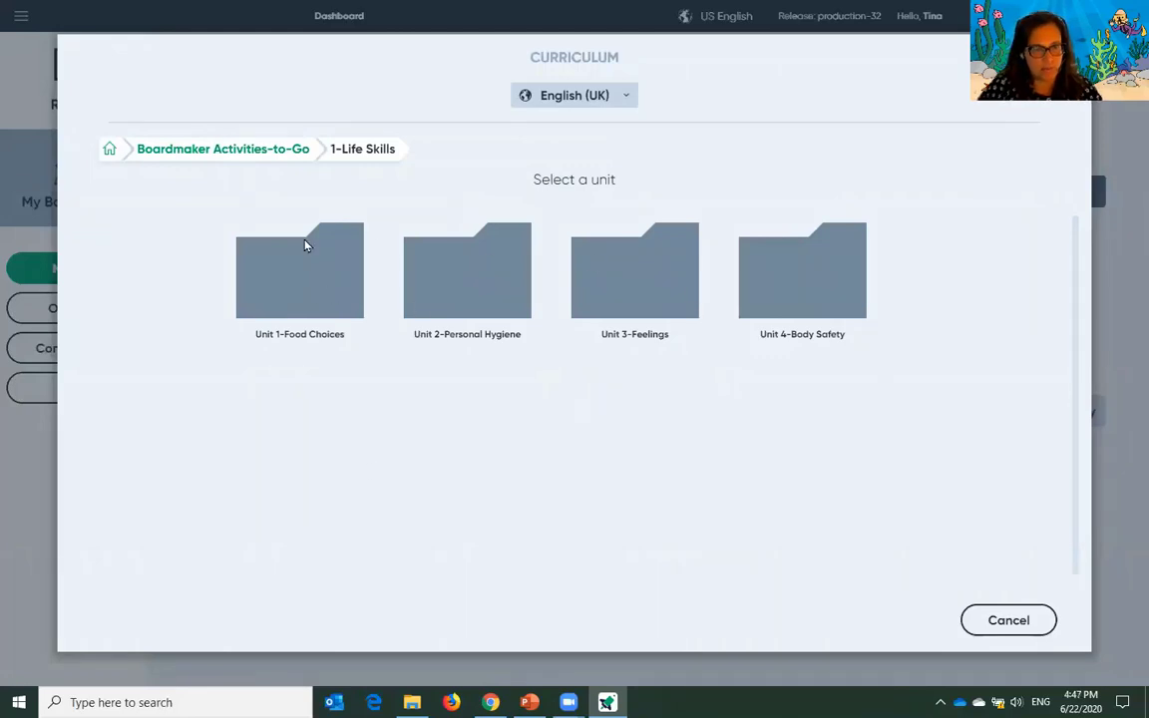
left_click(308, 299)
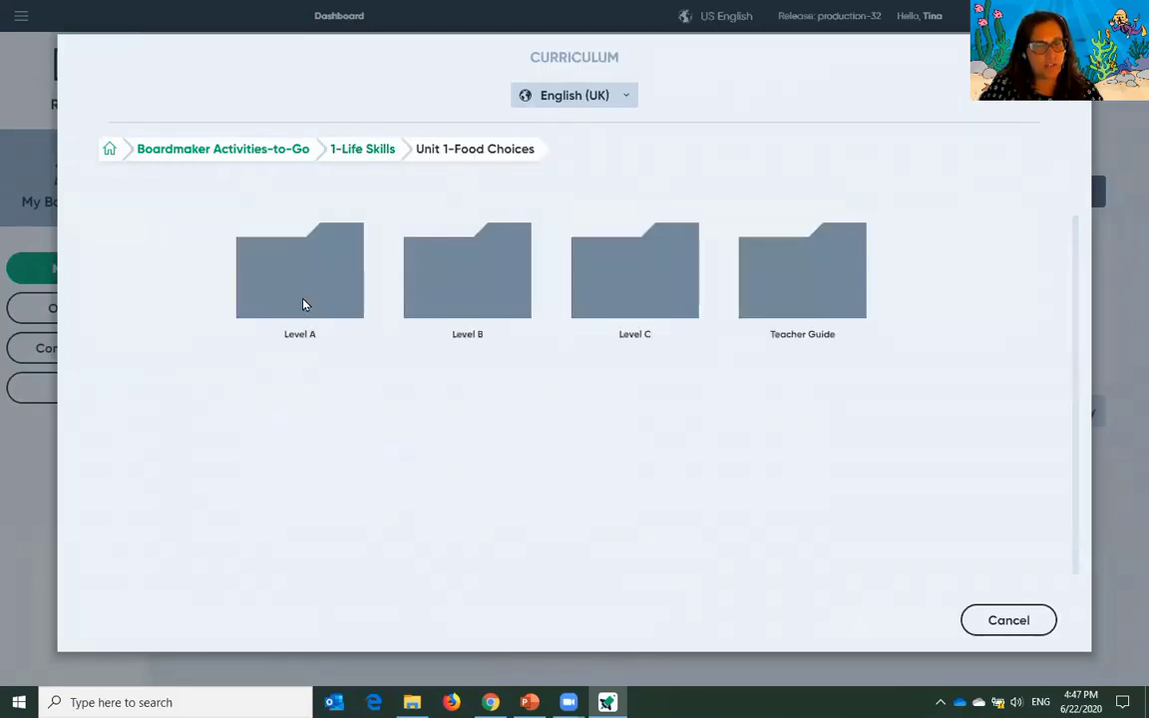
left_click(629, 301)
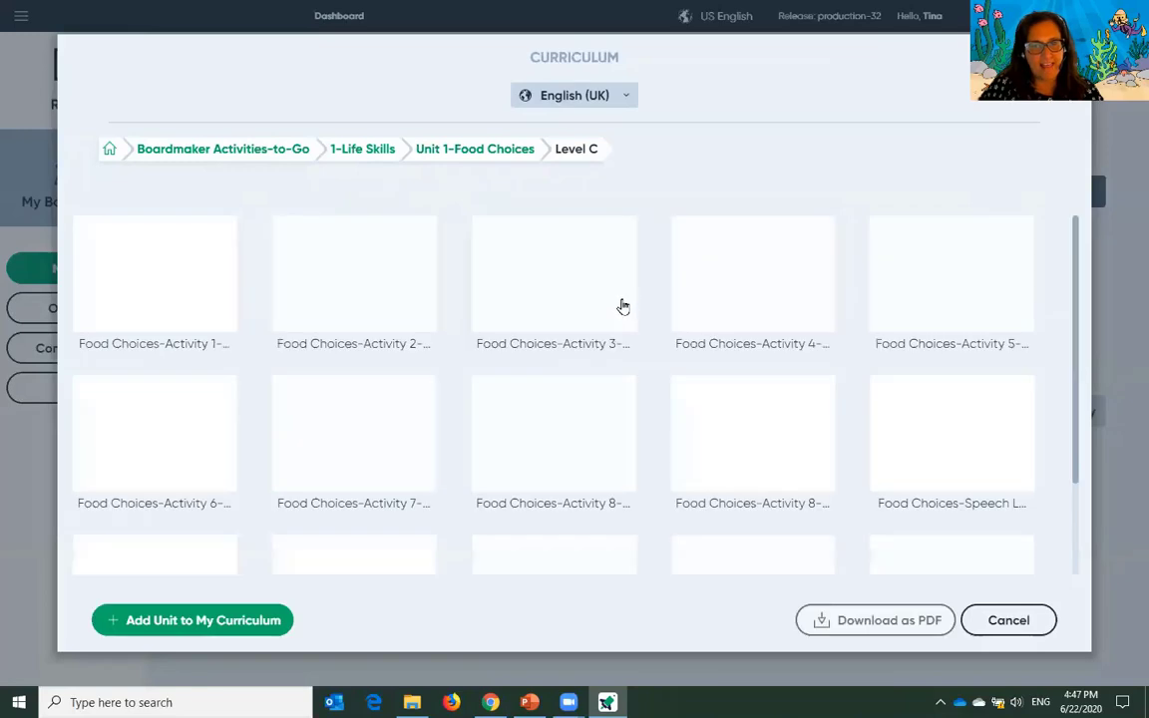
left_click(203, 620)
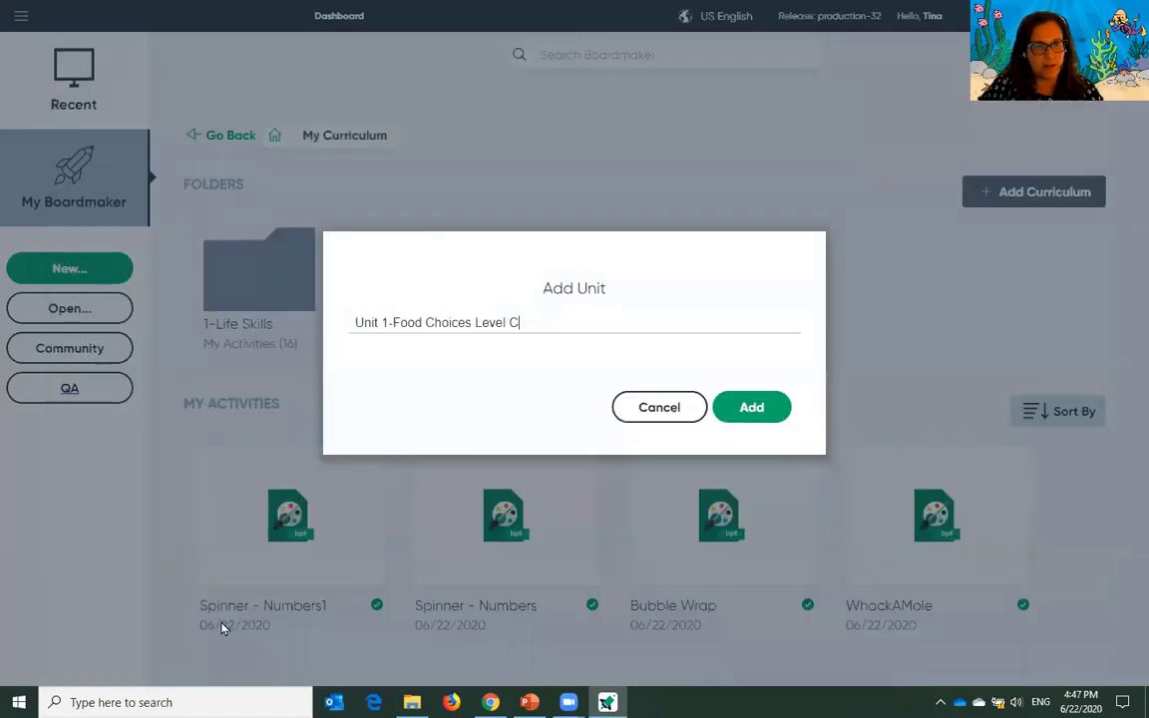
left_click(753, 410)
left_click(1003, 621)
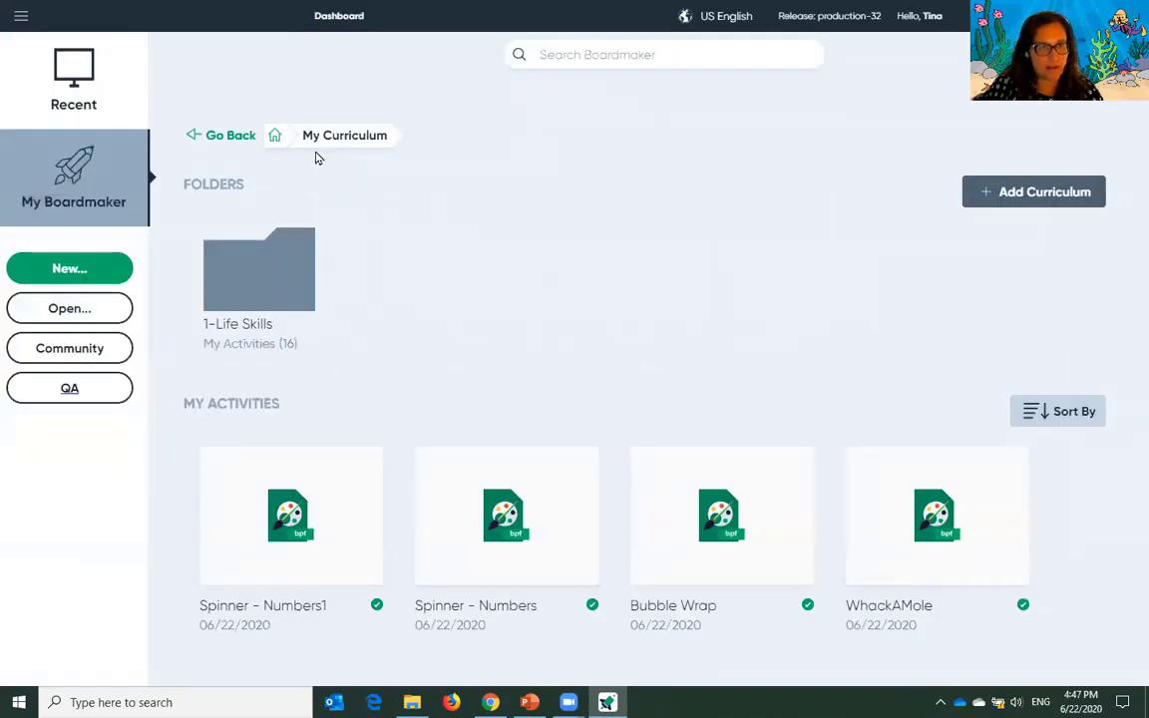
Open the Activity 8 Quiz Answer Key from the Unit 1-Food Choices folder in 1-Life Skills for editing
left_click(297, 277)
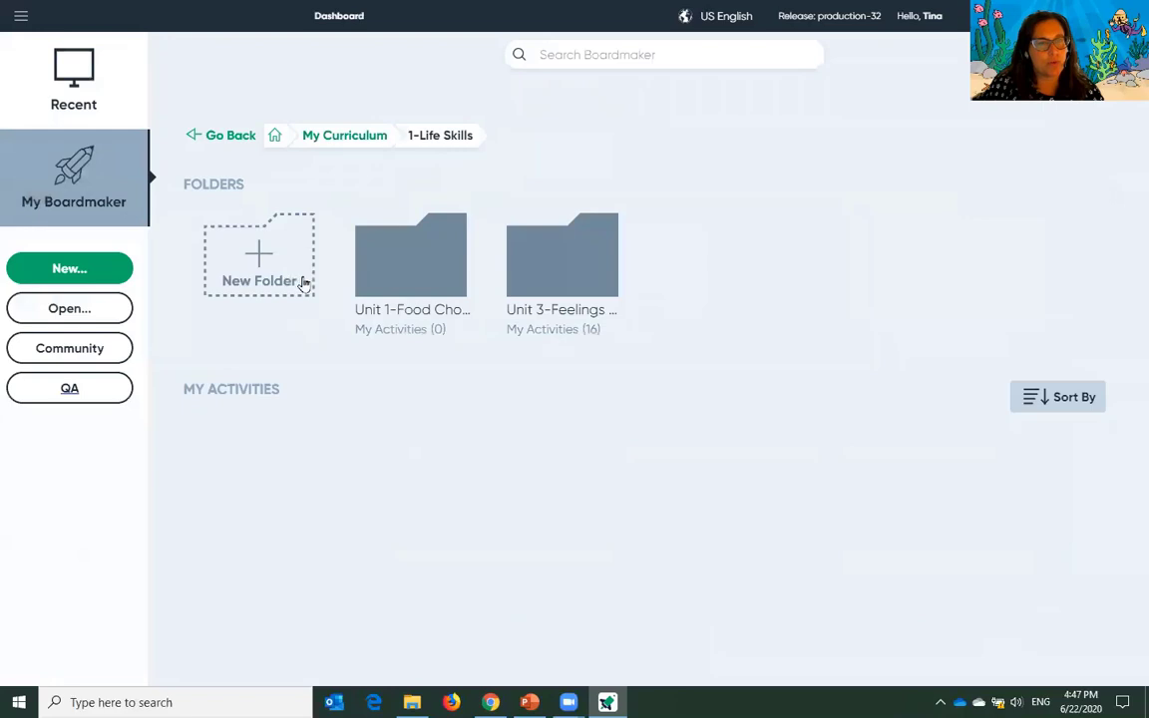
left_click(410, 297)
scroll(628, 433, "down", 3)
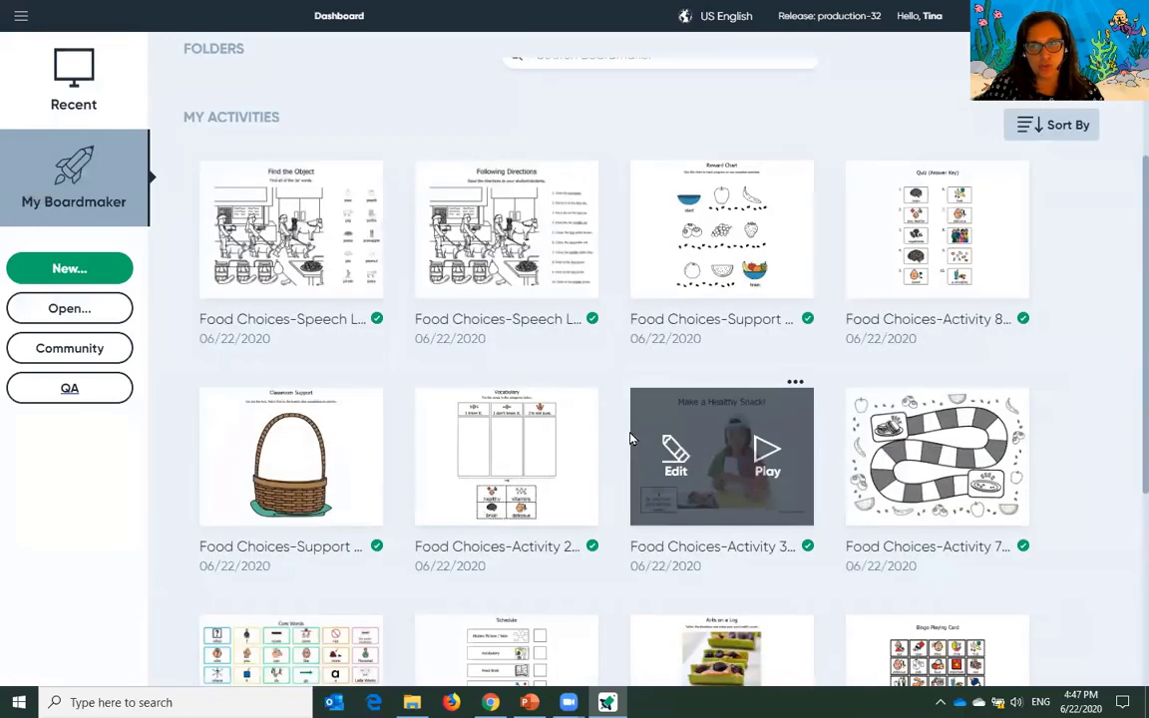
left_click(881, 230)
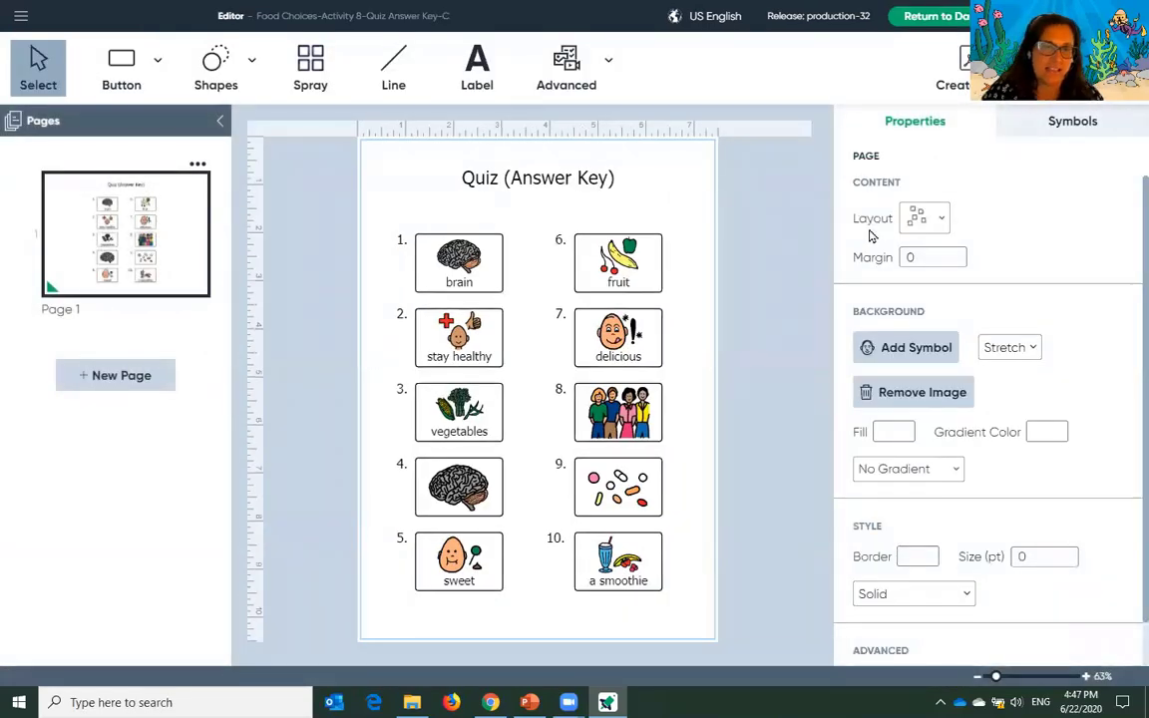
Try replacing the fruit button's symbol with the first result for "vegetables", and return to the Dashboard without saving
left_click(486, 280)
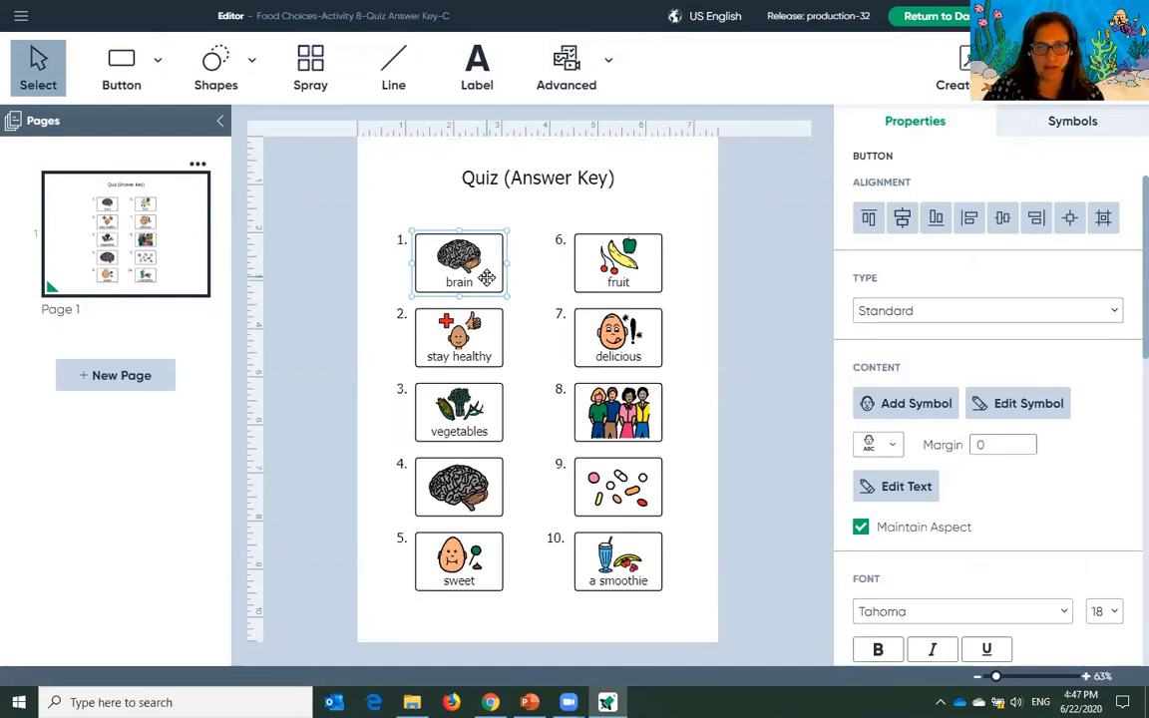
left_click(644, 267)
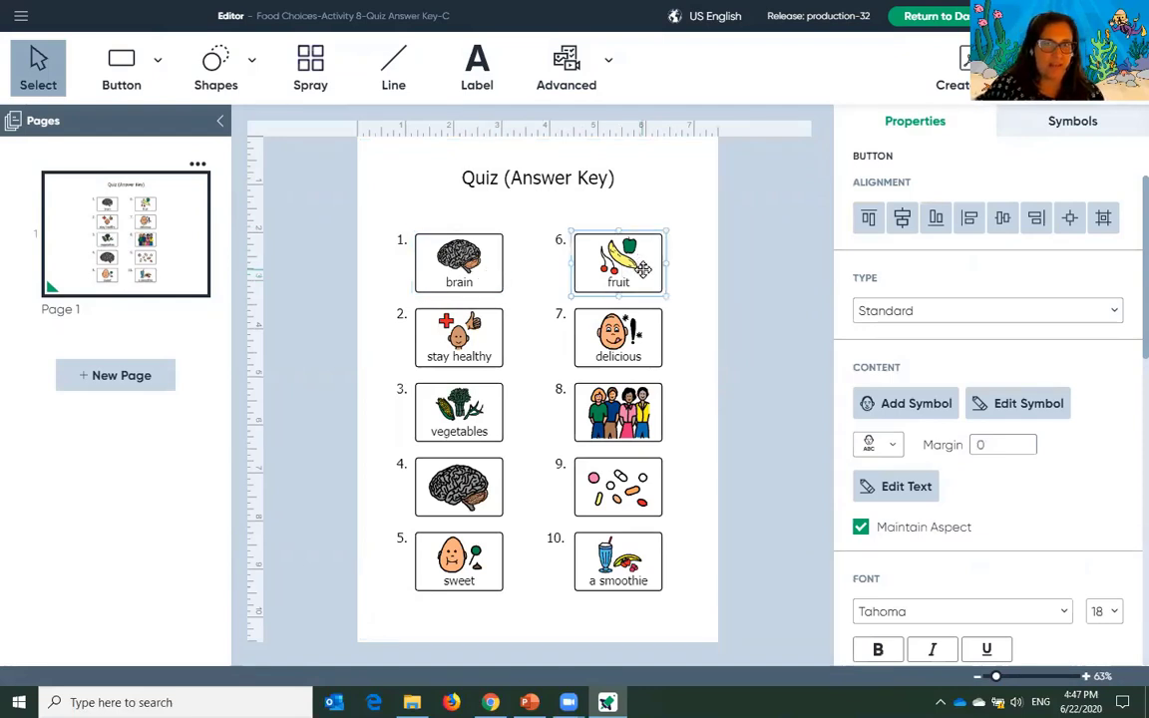
double_click(641, 265)
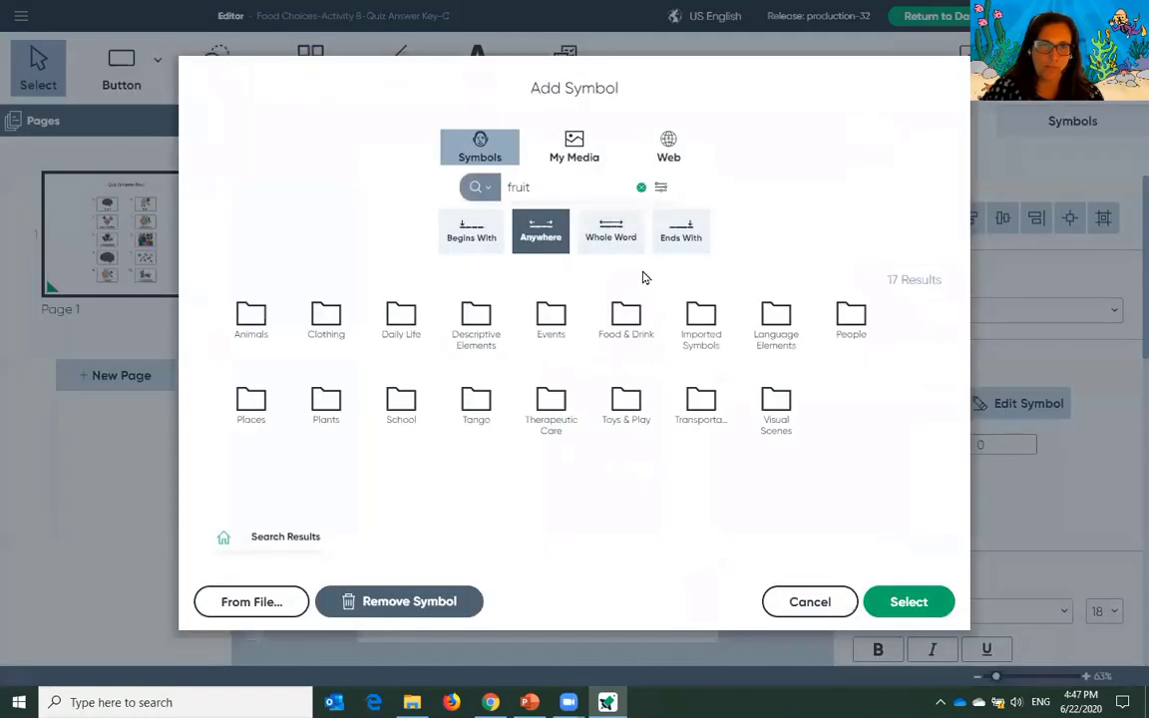
left_click_drag(567, 188, 461, 187)
type("vegetables")
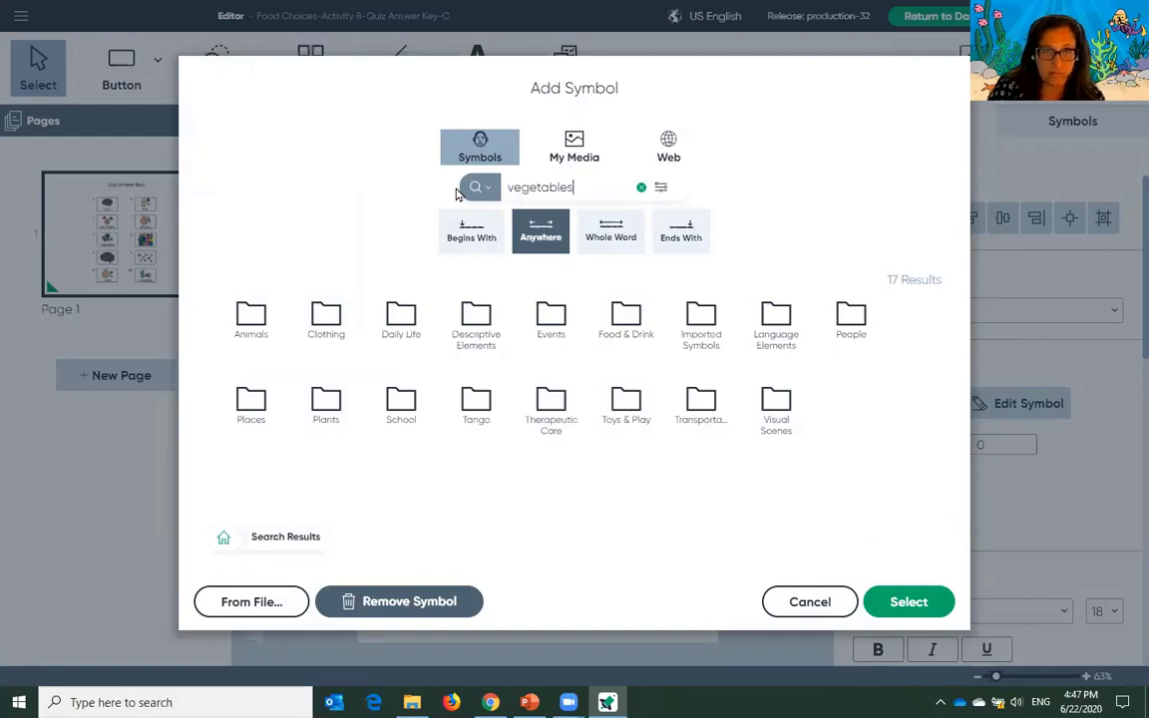
key("Return")
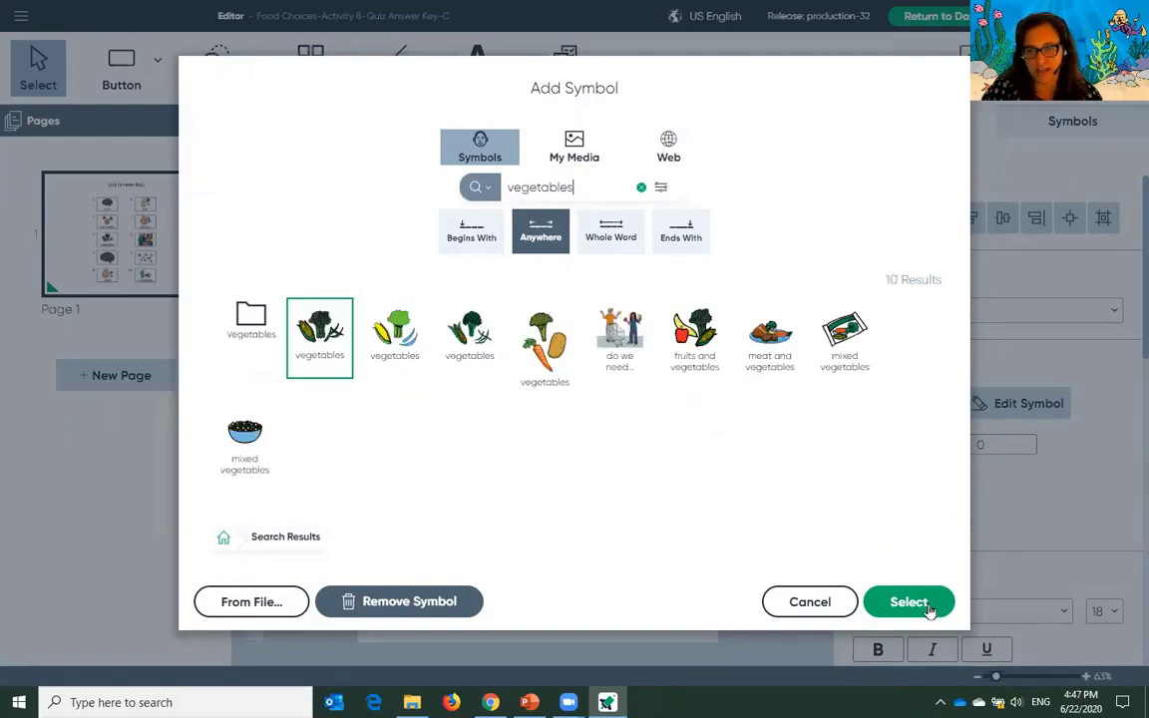
left_click(910, 603)
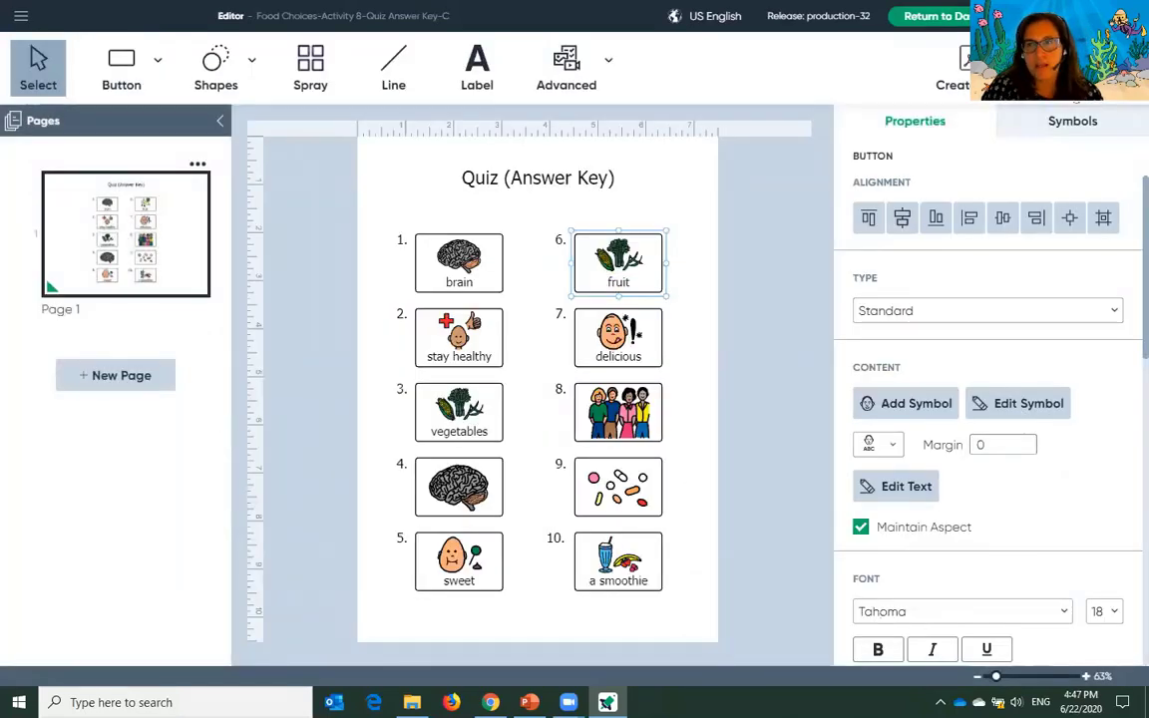
left_click(935, 16)
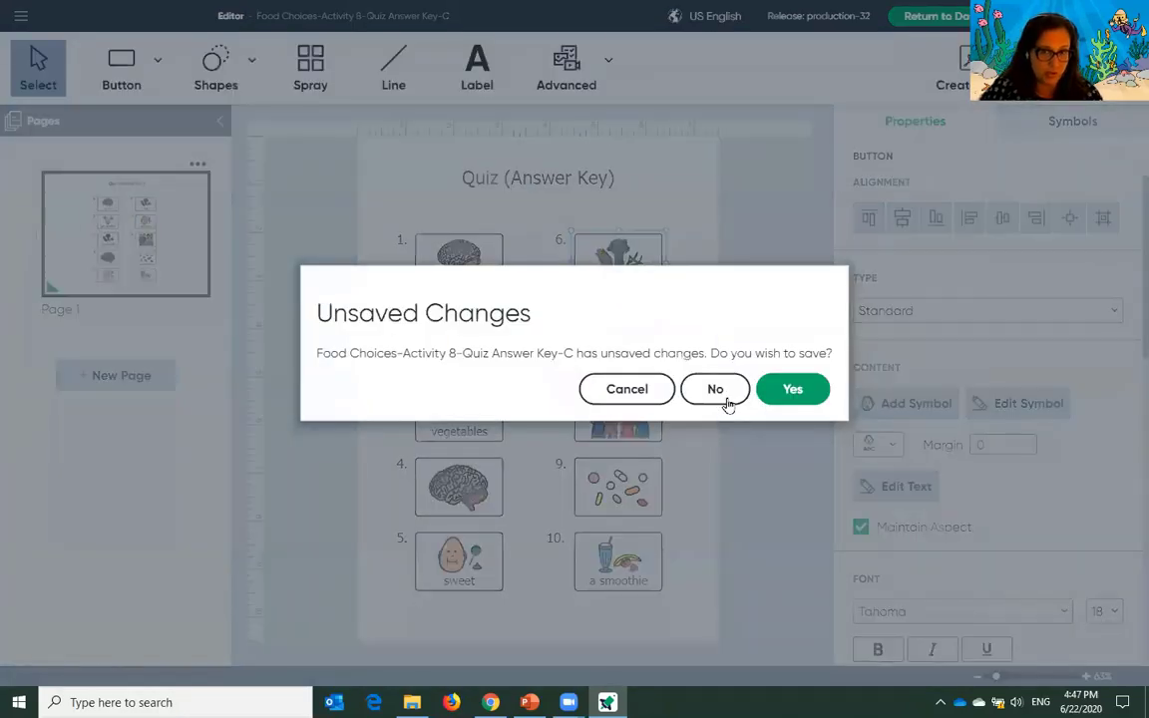
left_click(710, 392)
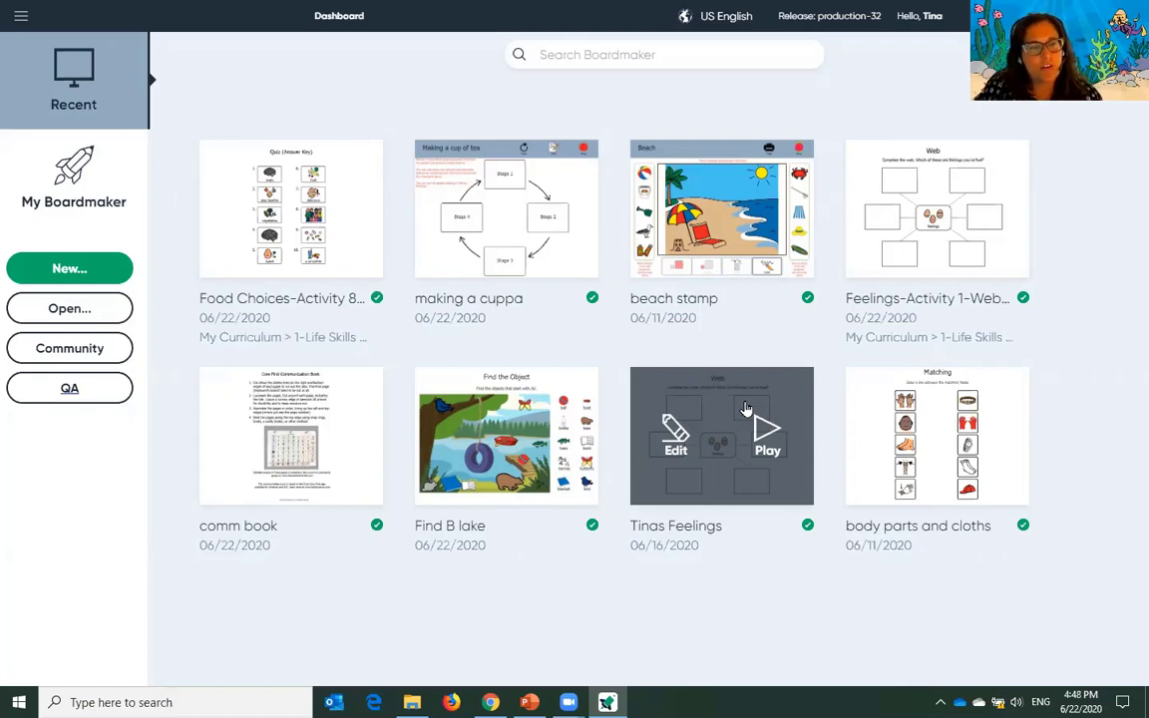
Browse for Boardmaker v5/v6 files to open and look inside the unzipped "communication book" folder on the Desktop
left_click(69, 311)
left_click(803, 391)
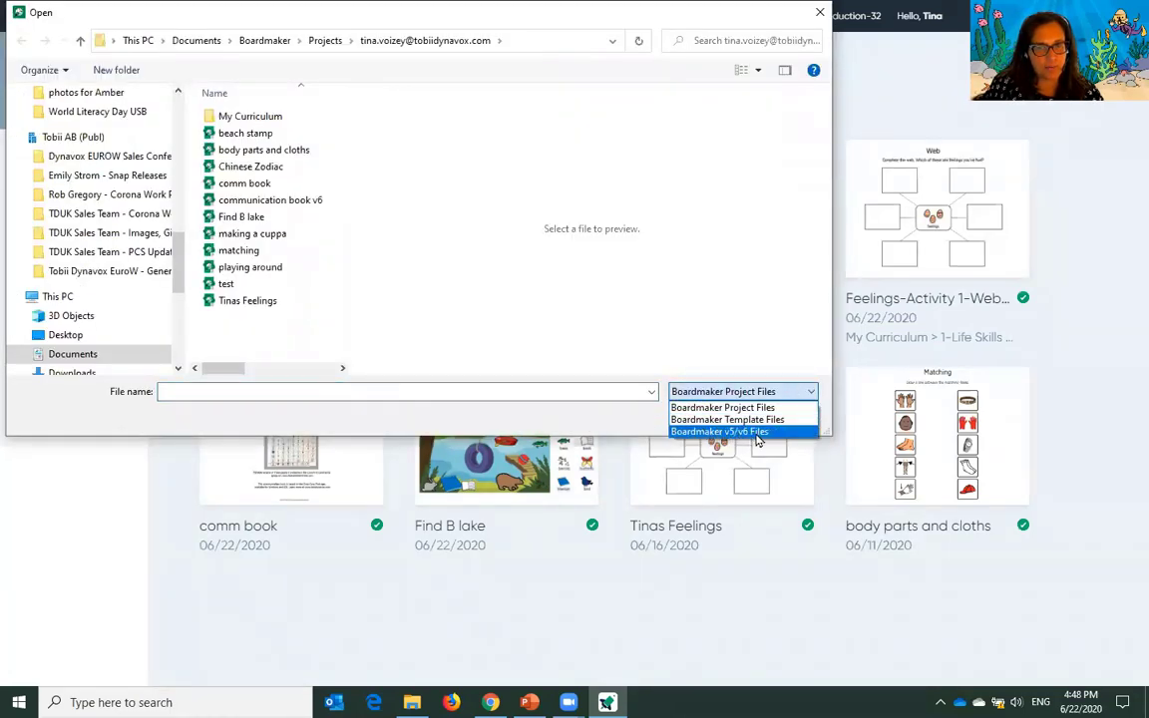
left_click(760, 433)
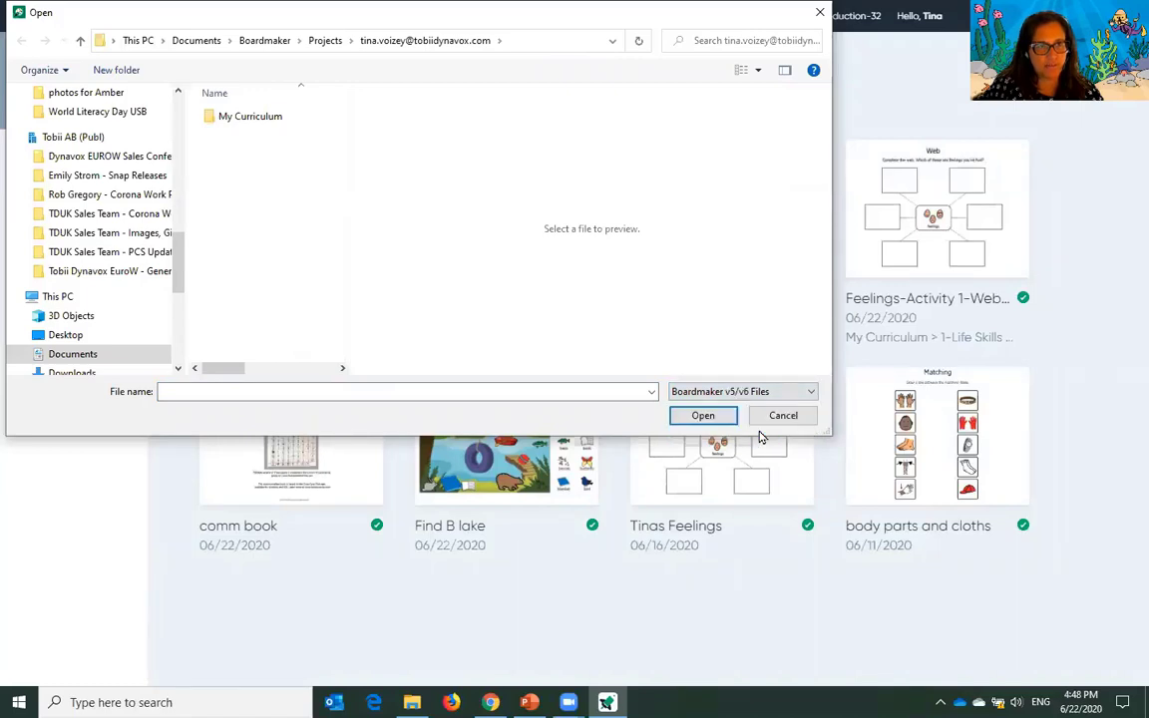
left_click_drag(177, 257, 199, 117)
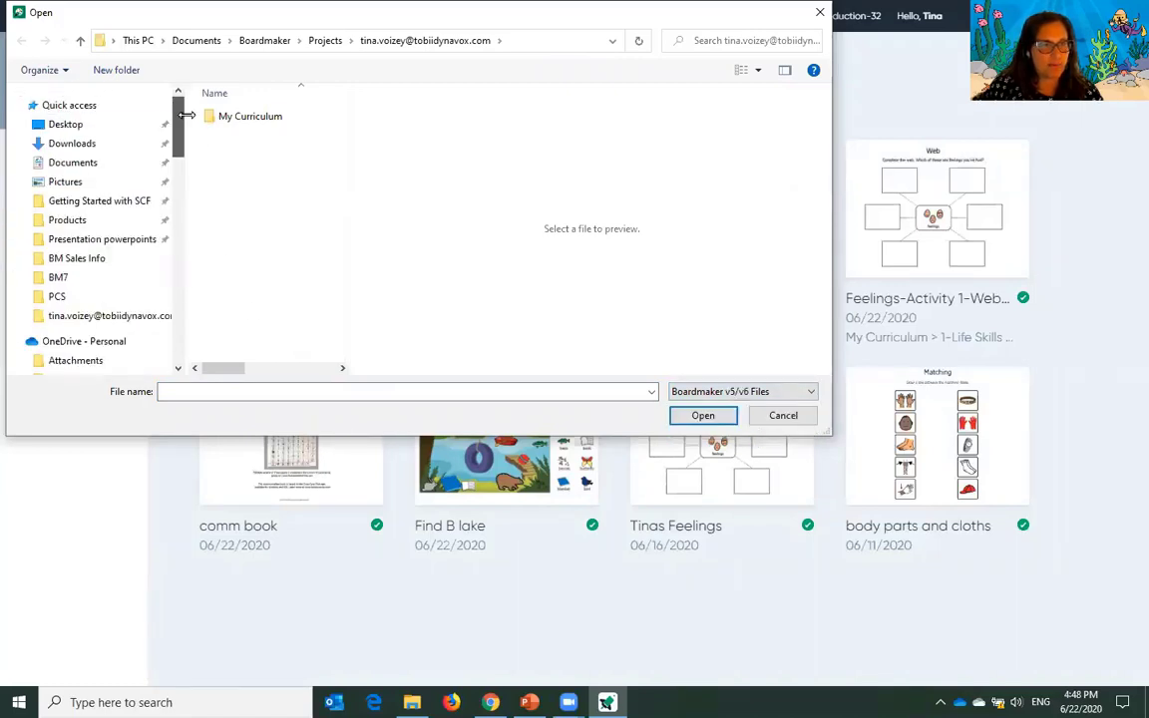
left_click(106, 124)
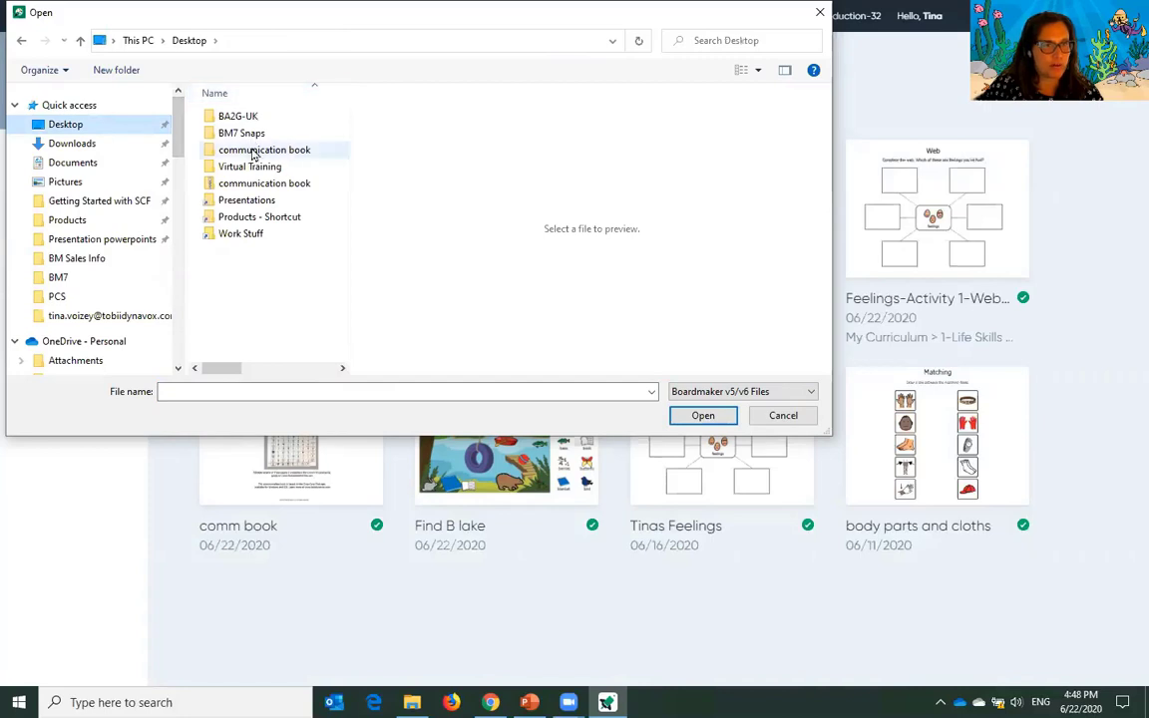
double_click(293, 152)
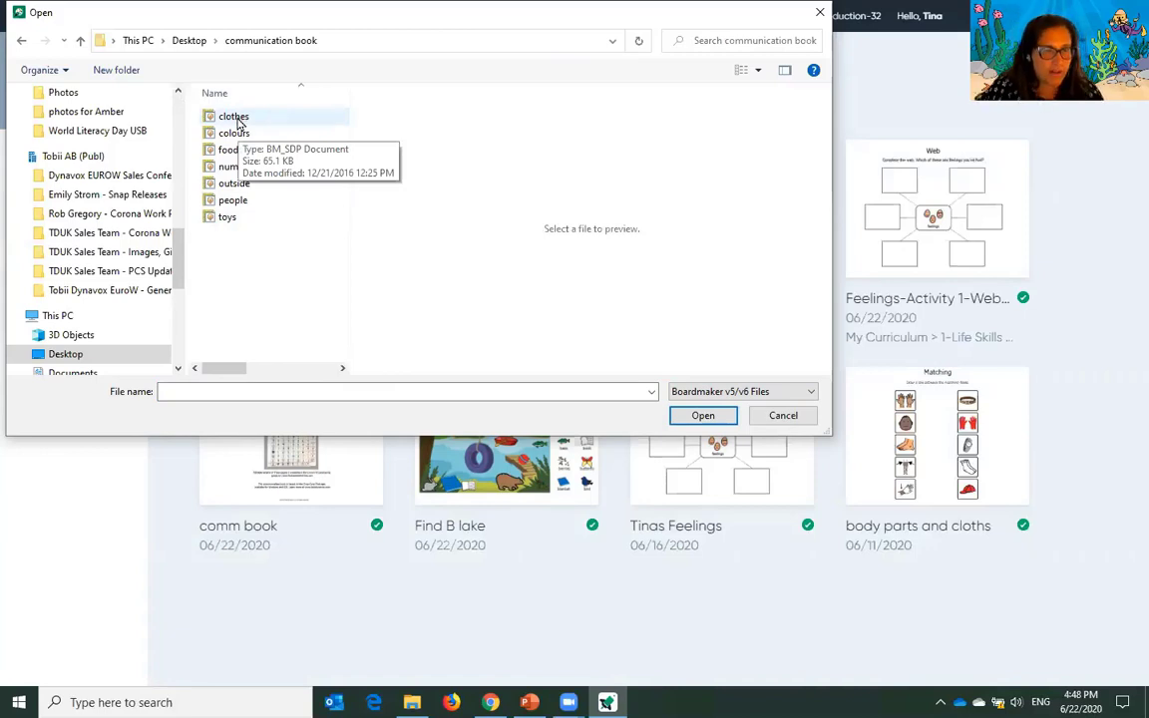
Import the zipped "communication book" from the Desktop as a v5/v6 file, keeping the default conversion settings
left_click(189, 41)
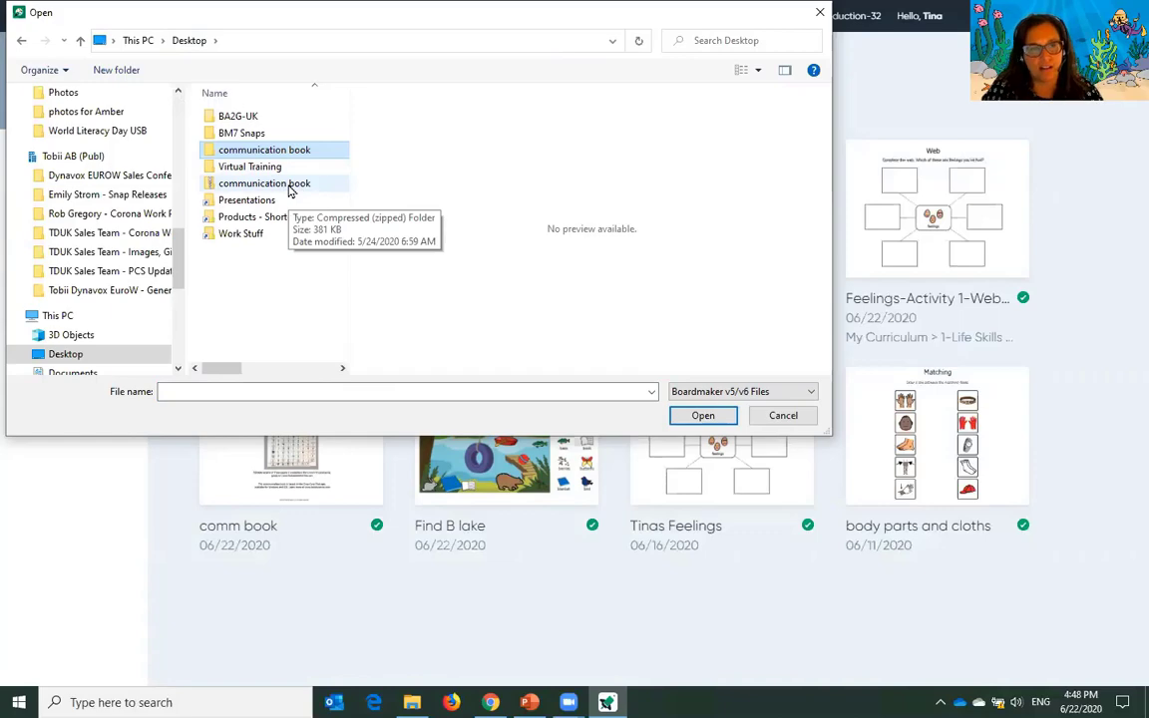
left_click(291, 191)
left_click(716, 418)
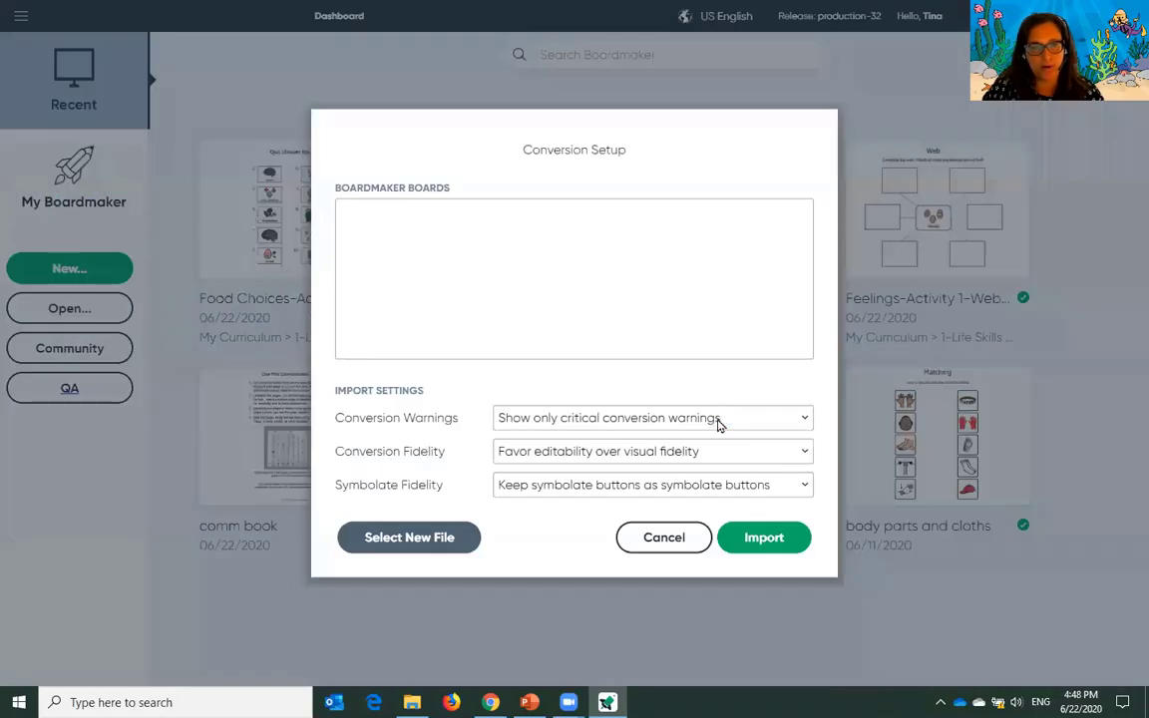
left_click(775, 546)
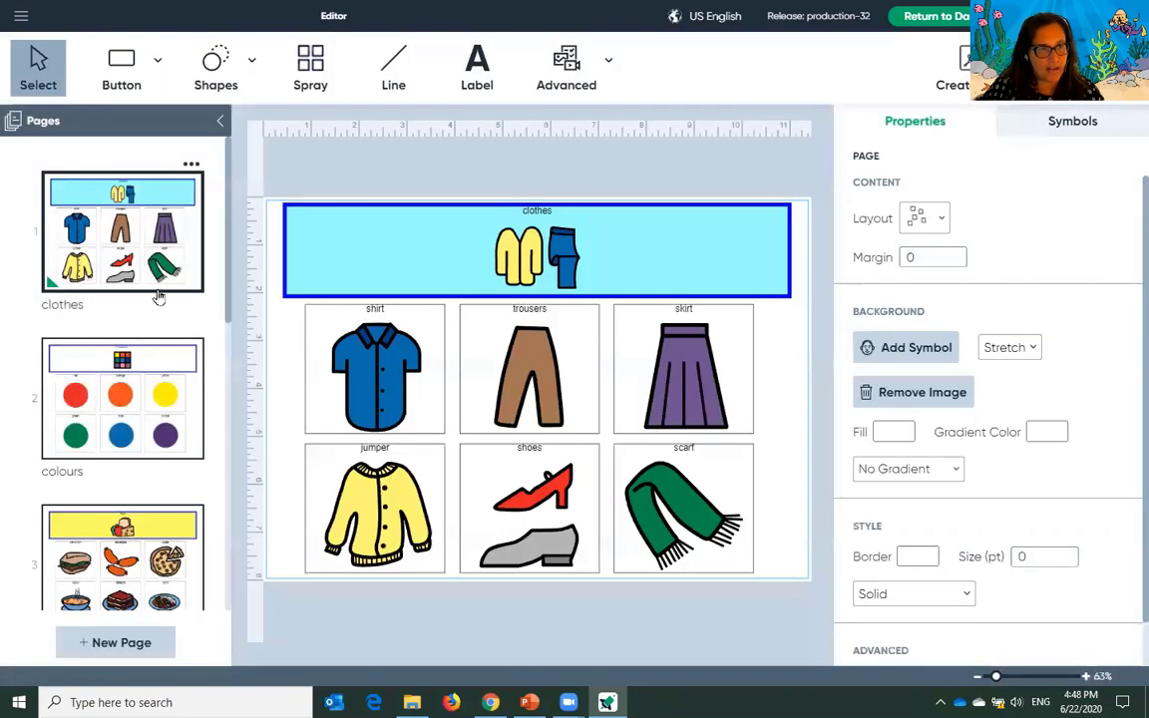
Look through the imported communication book pages, including colours, food, outside and toys, and return to the clothes page
left_click(146, 427)
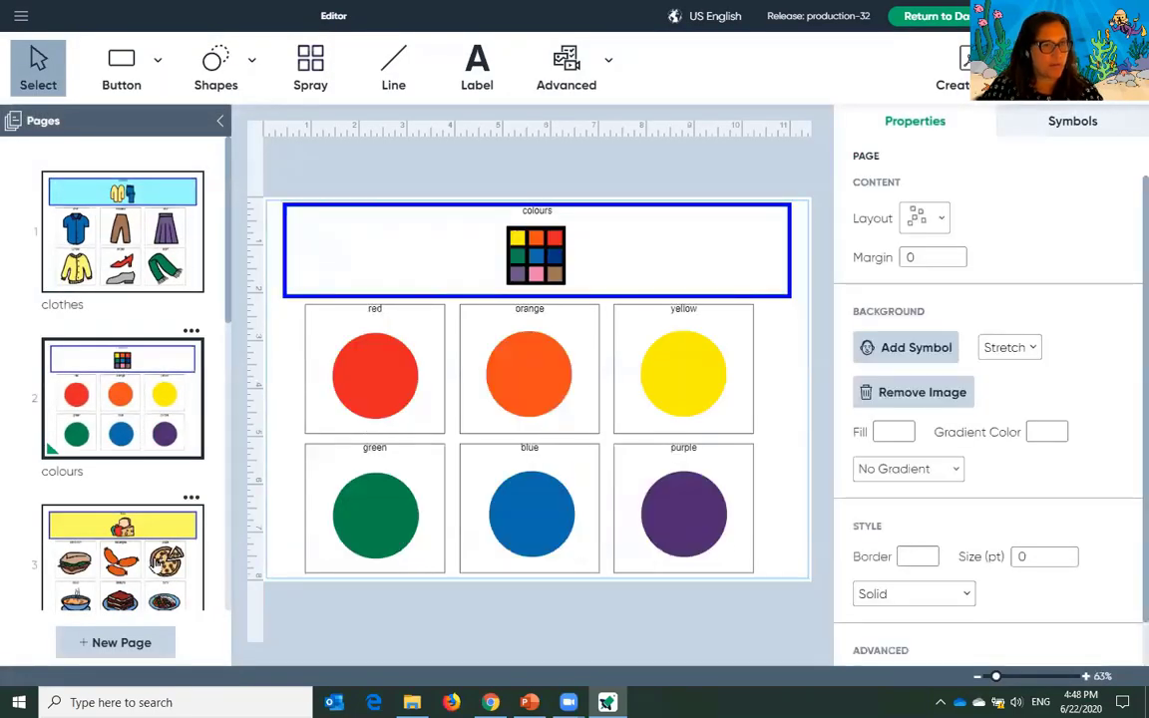
left_click(154, 563)
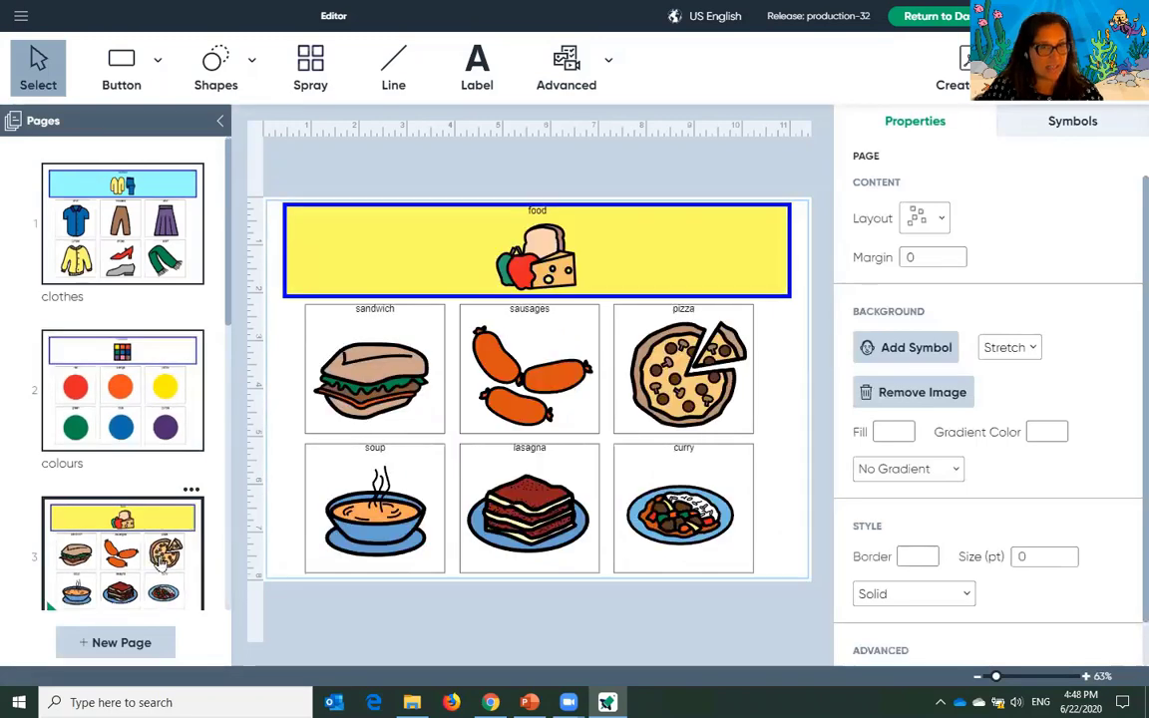
left_click(156, 389)
left_click(150, 451)
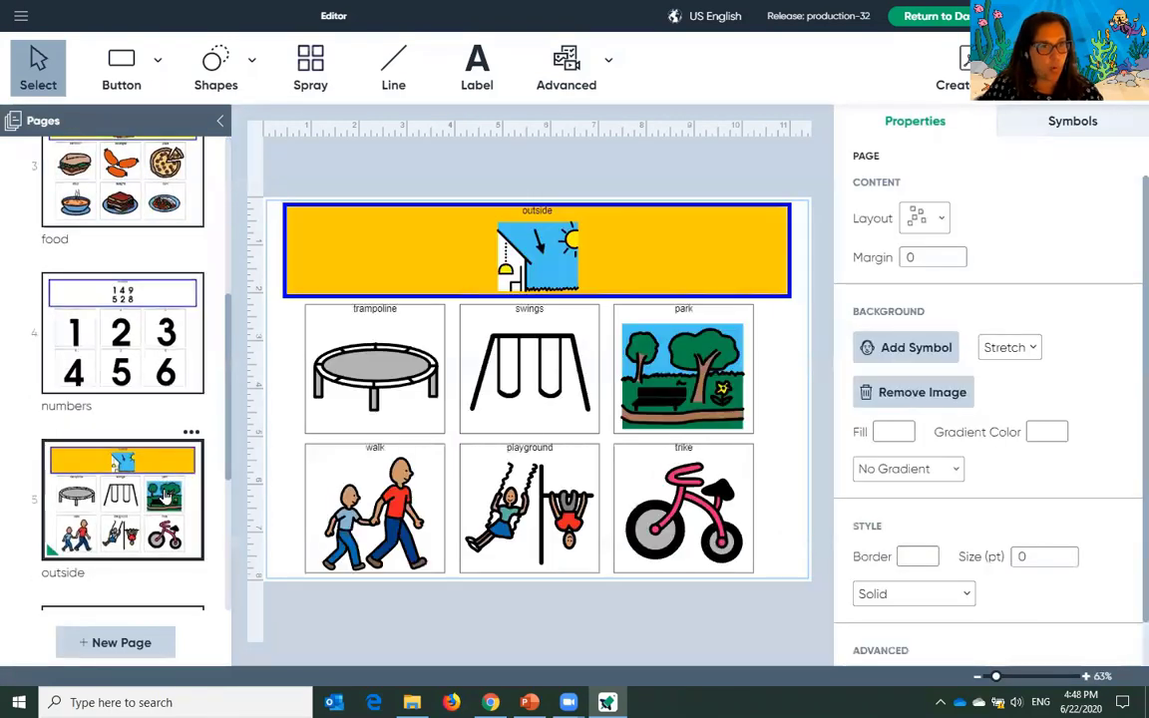
scroll(169, 467, "down", 5)
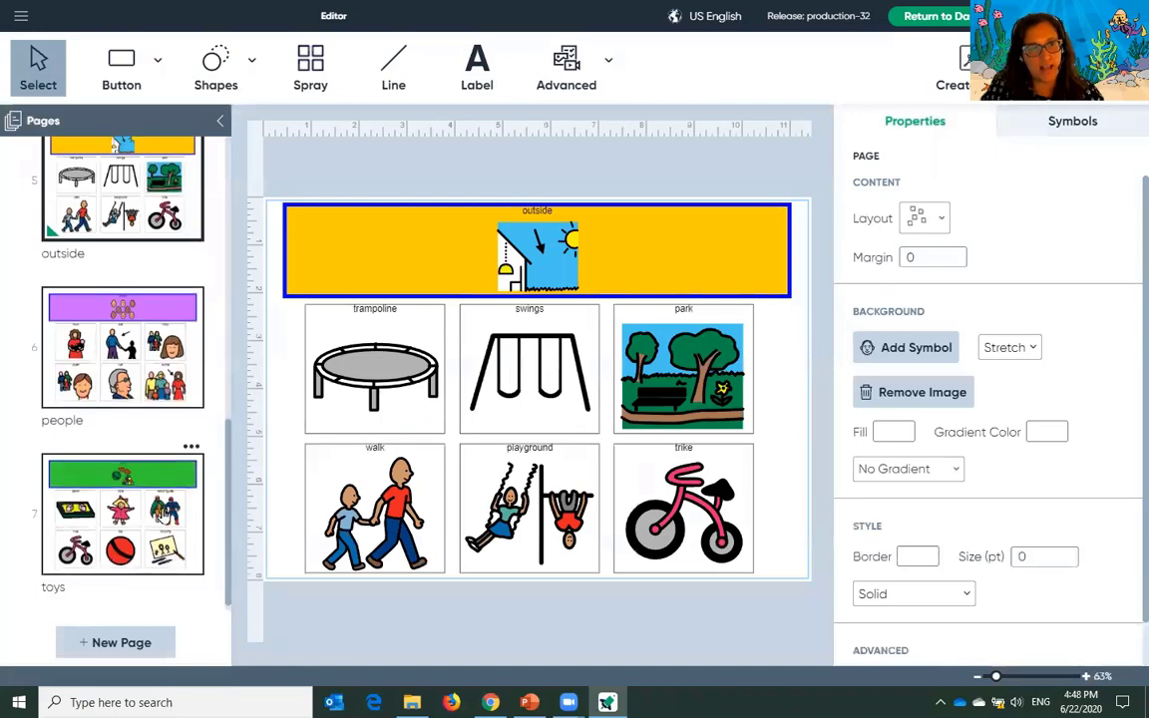
left_click_drag(228, 505, 246, 230)
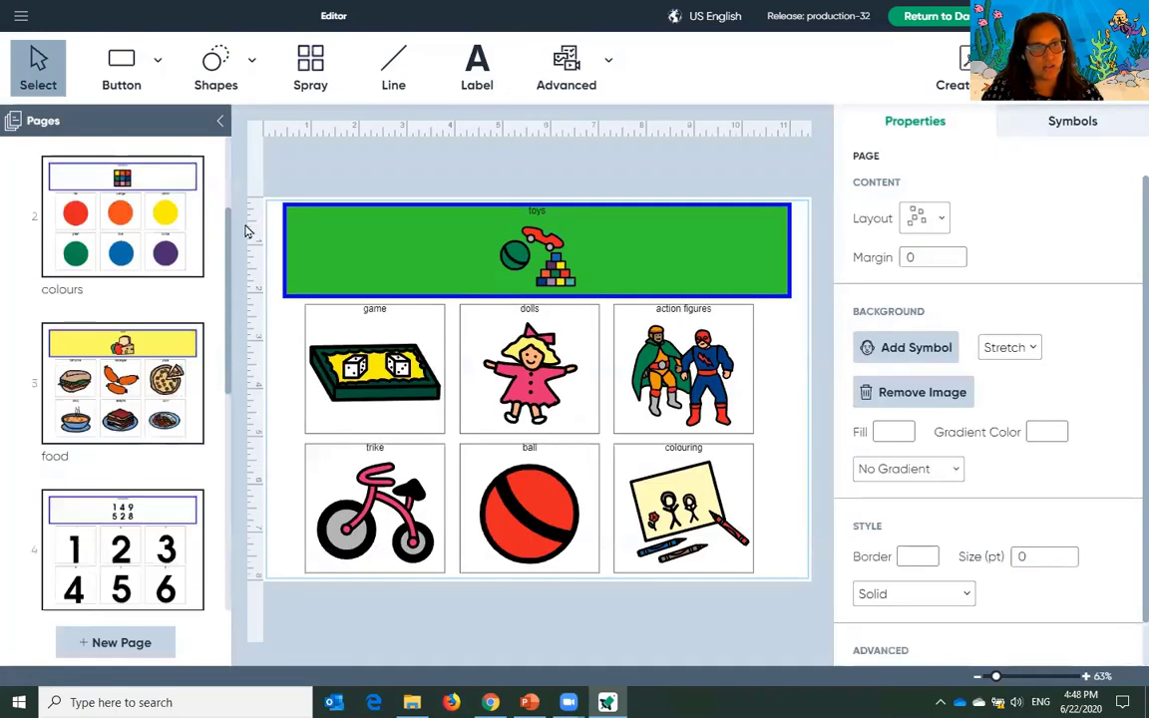
left_click(127, 231)
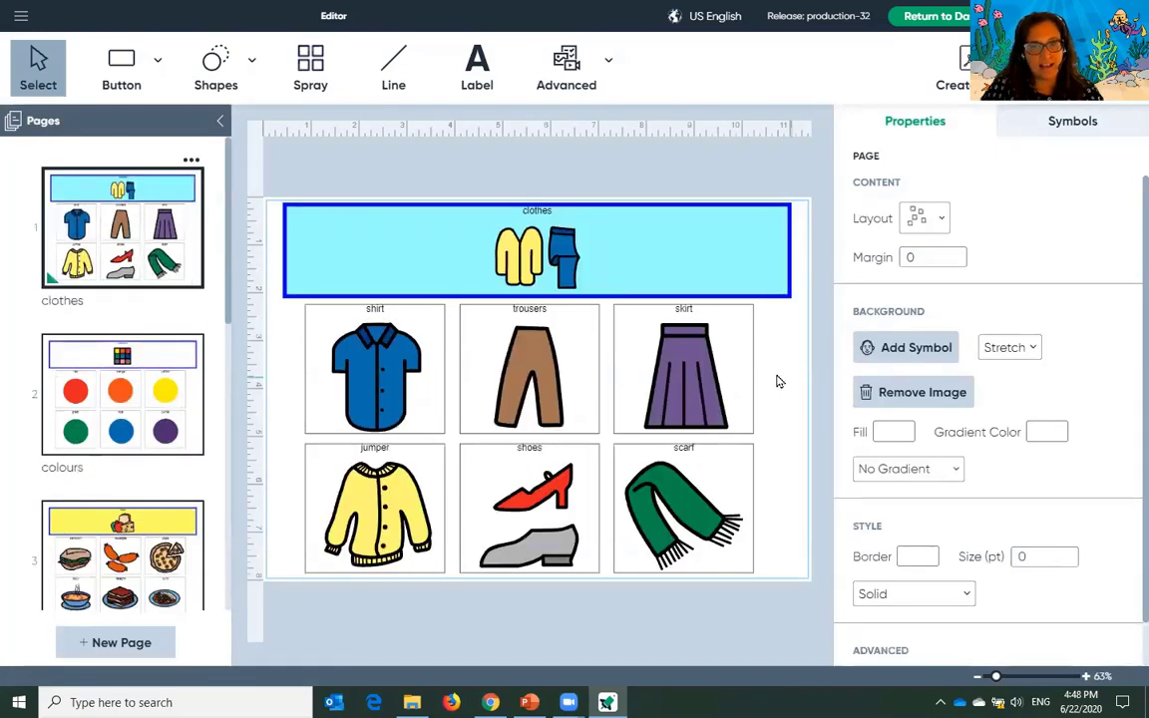
Relabel the jumper button on the clothes page as "t-shirts" and replace its symbol with a blue T-shirt
left_click(674, 379)
double_click(391, 507)
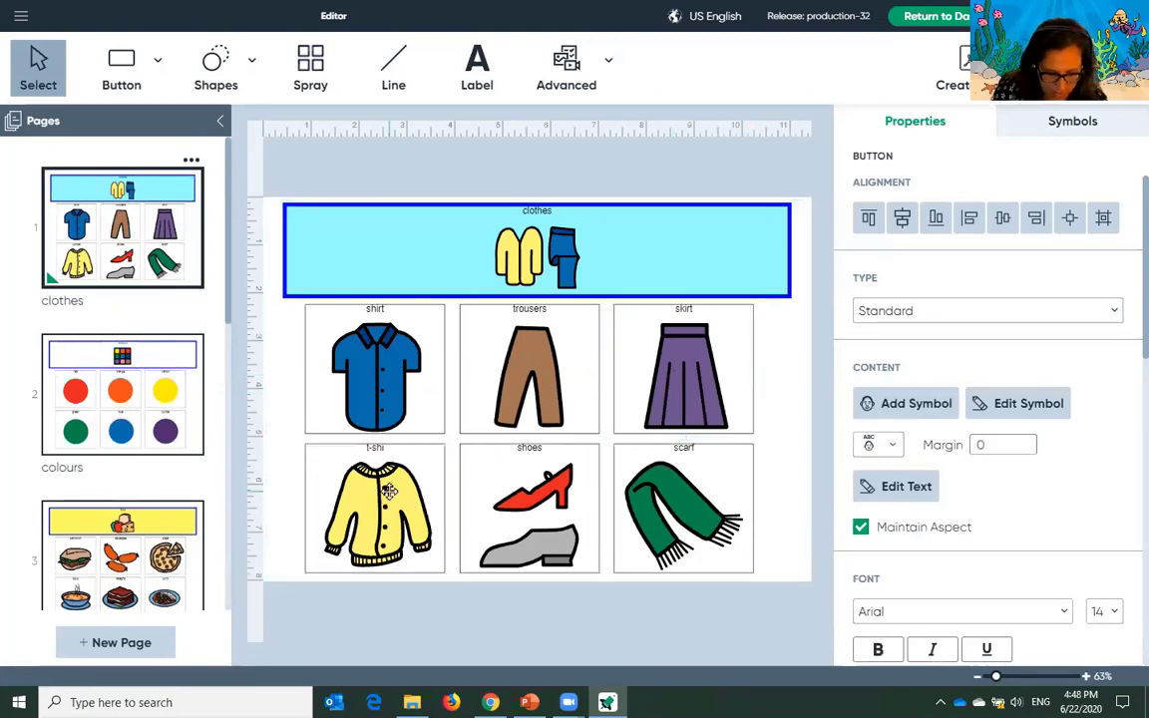
left_click(907, 403)
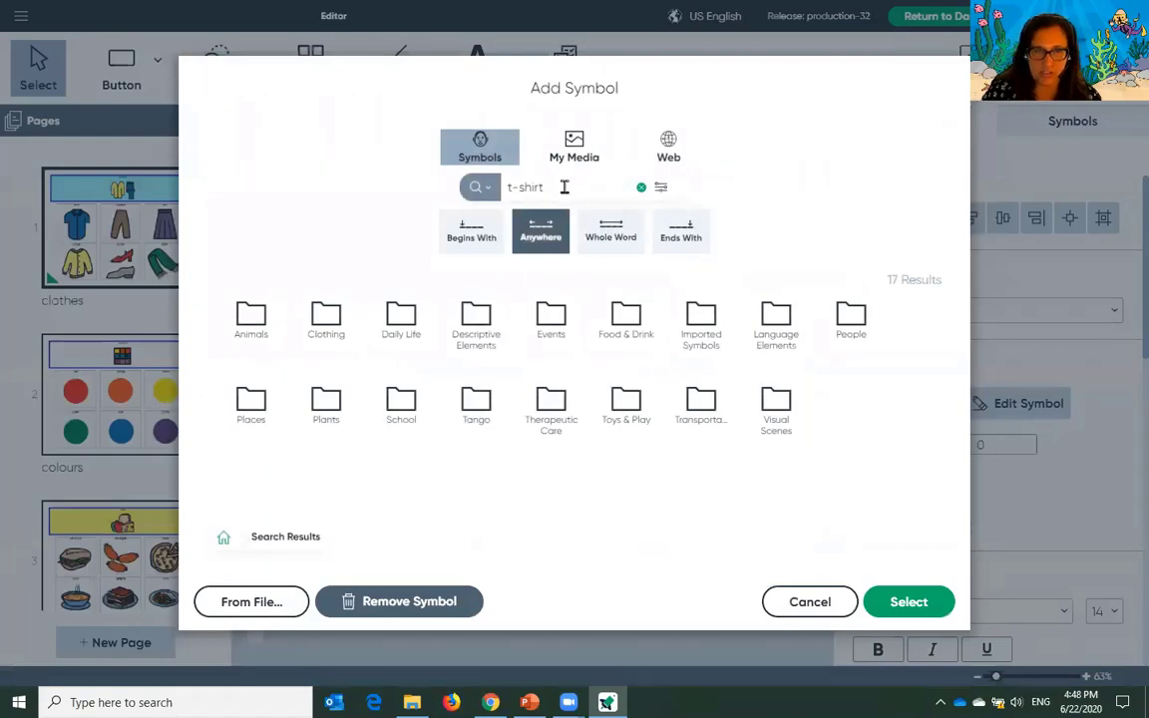
key("Return")
left_click(462, 346)
left_click(907, 601)
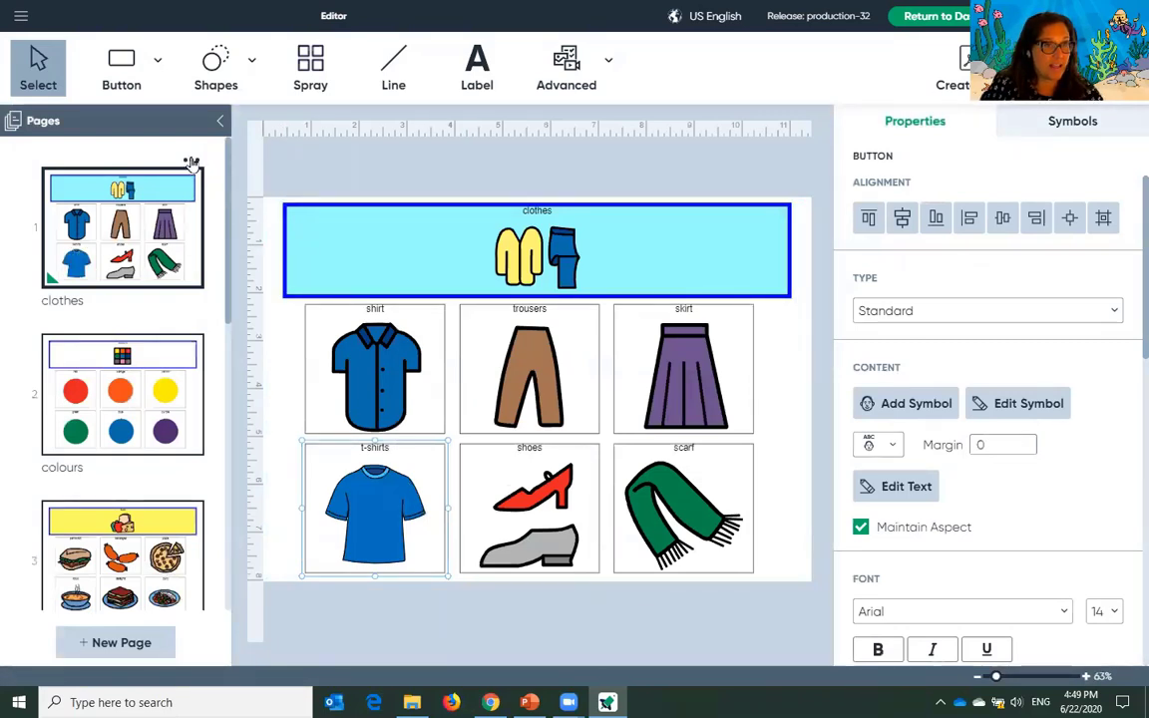
Duplicate the clothes page and retitle the header button on the copy as "summer clothes"
left_click(190, 161)
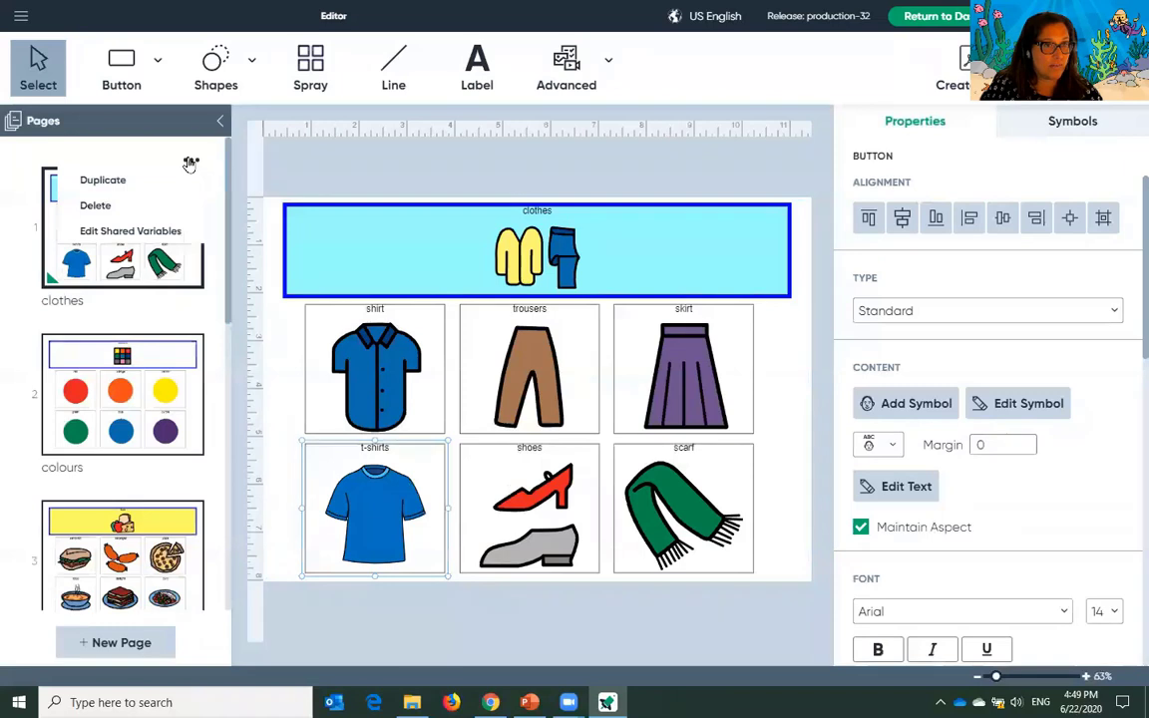
left_click(103, 185)
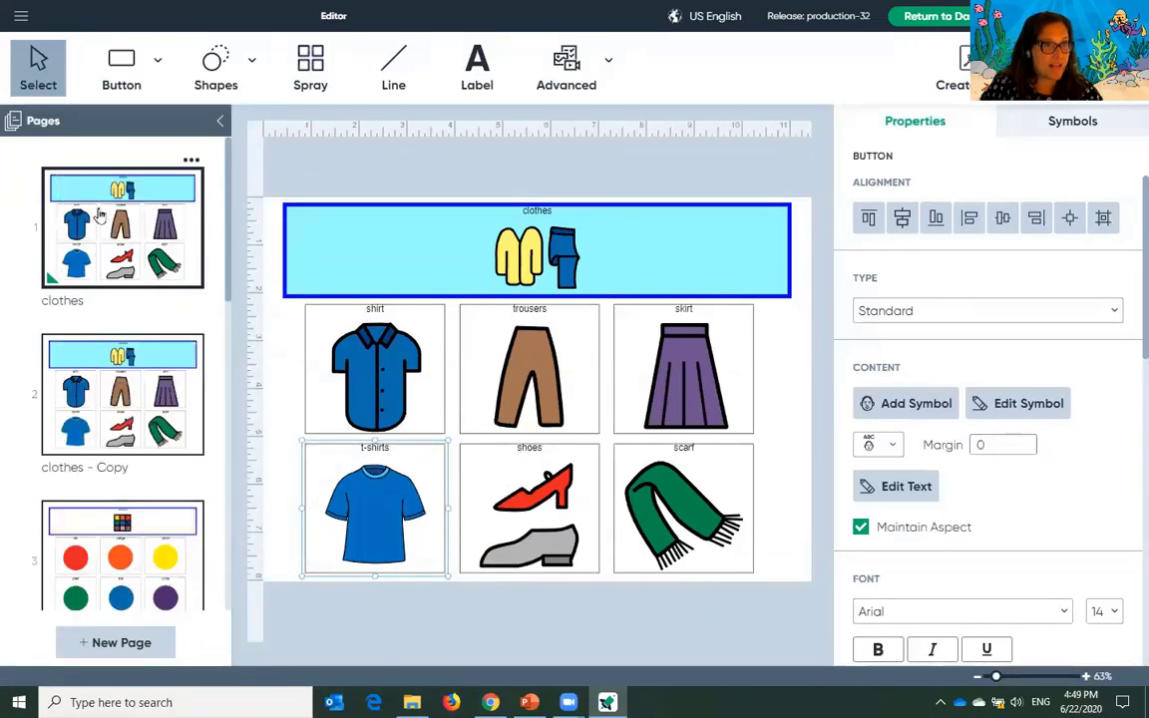
left_click(148, 451)
left_click(518, 265)
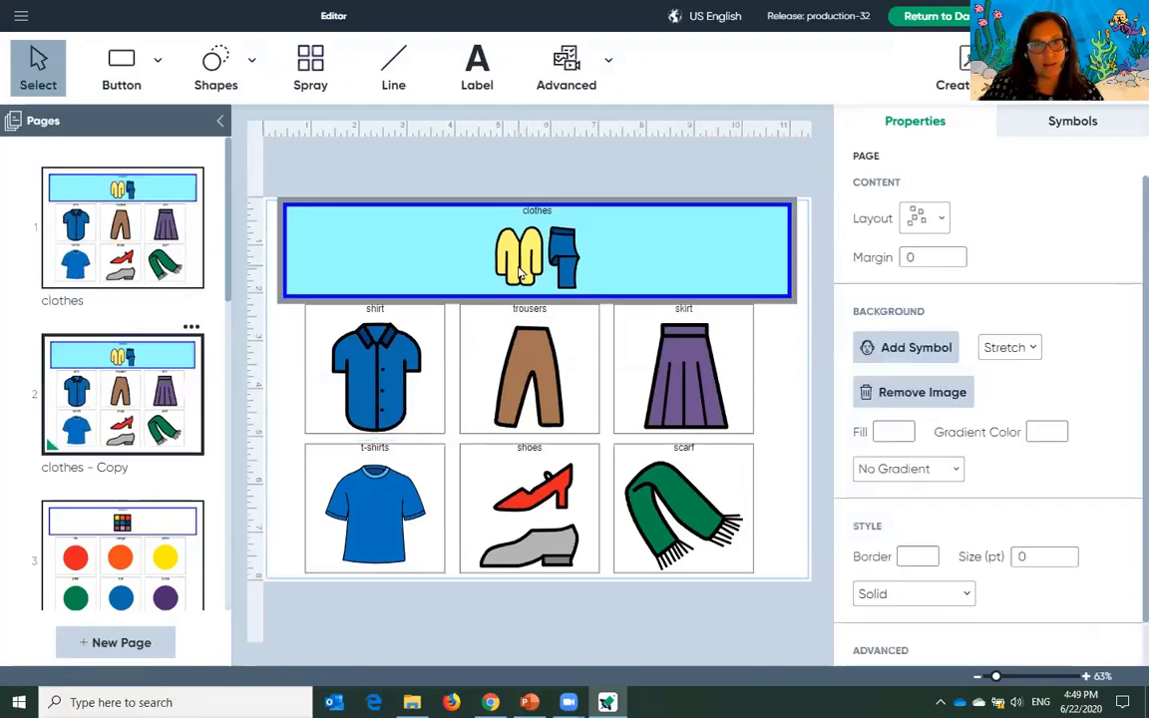
type("summer clothes")
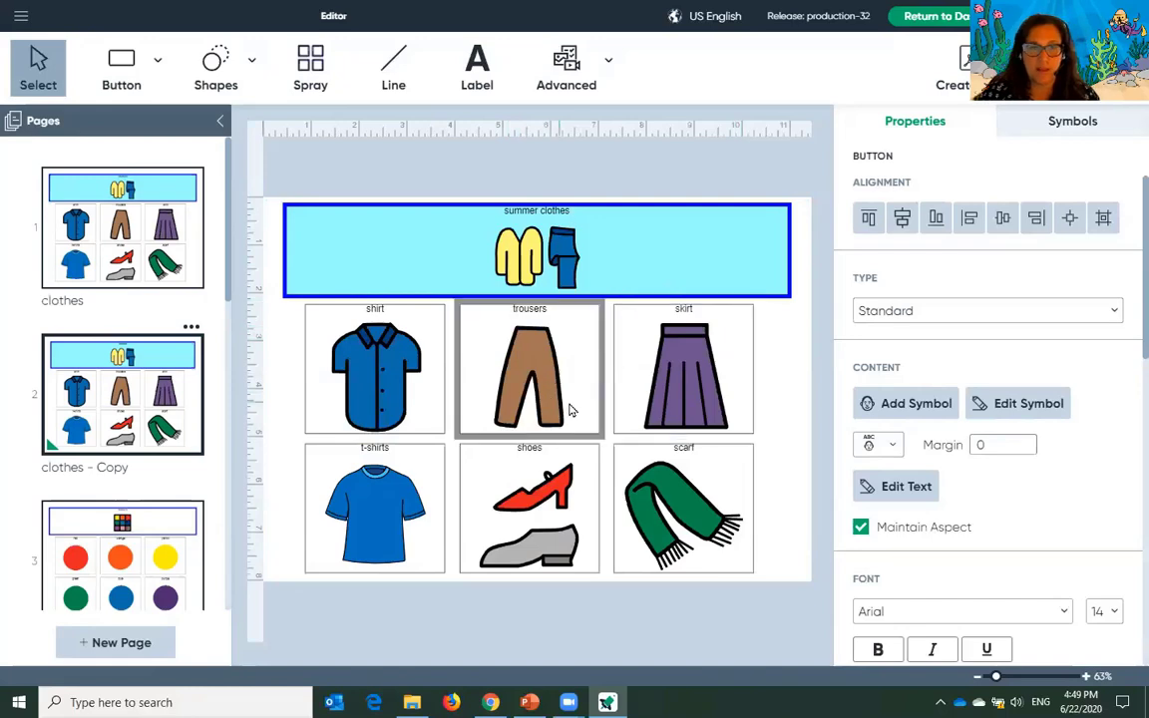
Relabel the trousers button on the copied page as "swimsuit" and give it the first symbol found for "swimsuit"
left_click(582, 397)
type("swimsuit")
key("Return")
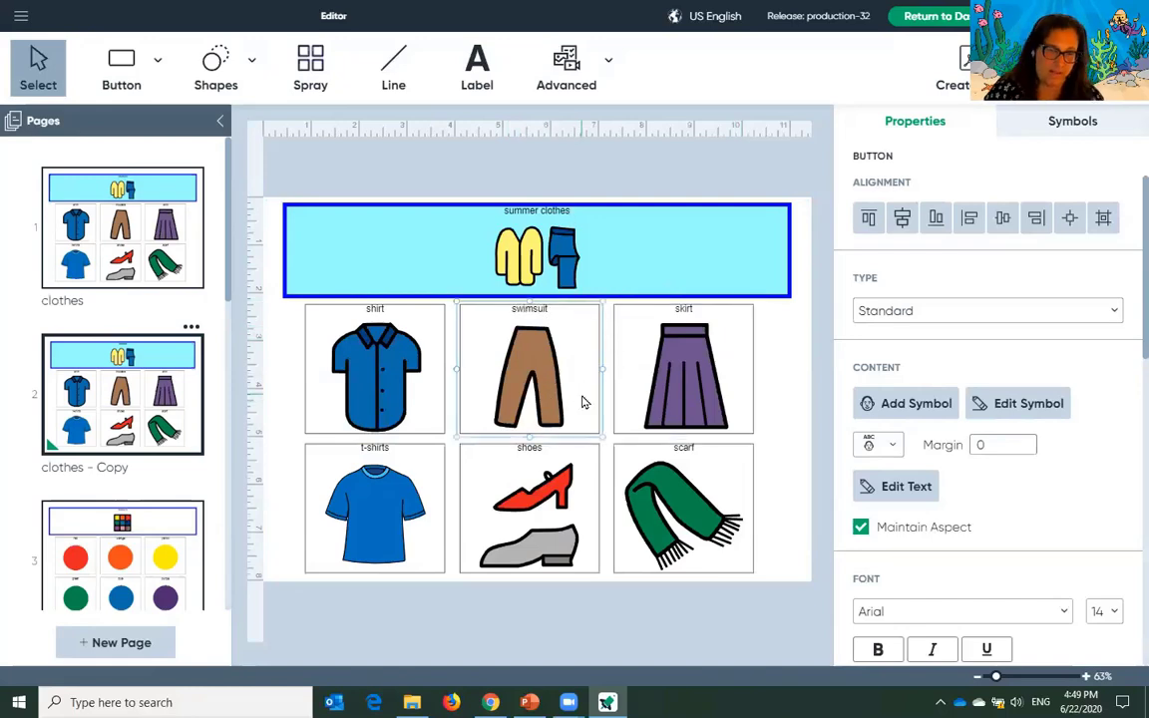
key("Return")
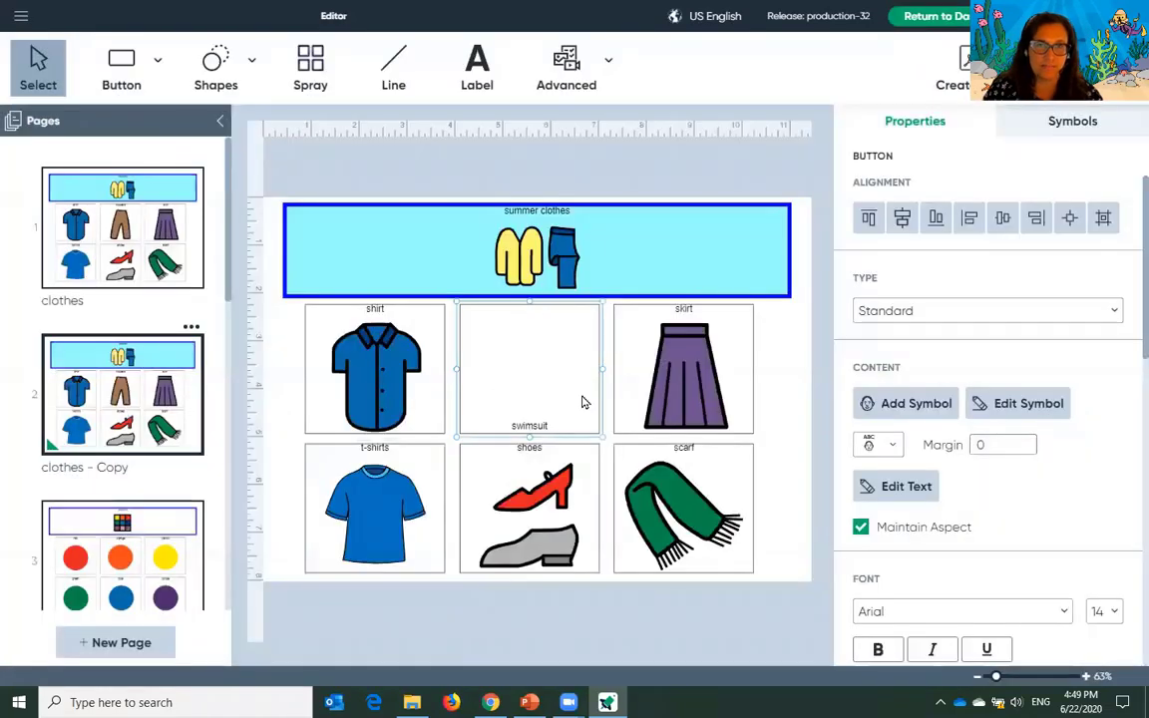
double_click(531, 385)
left_click(585, 190)
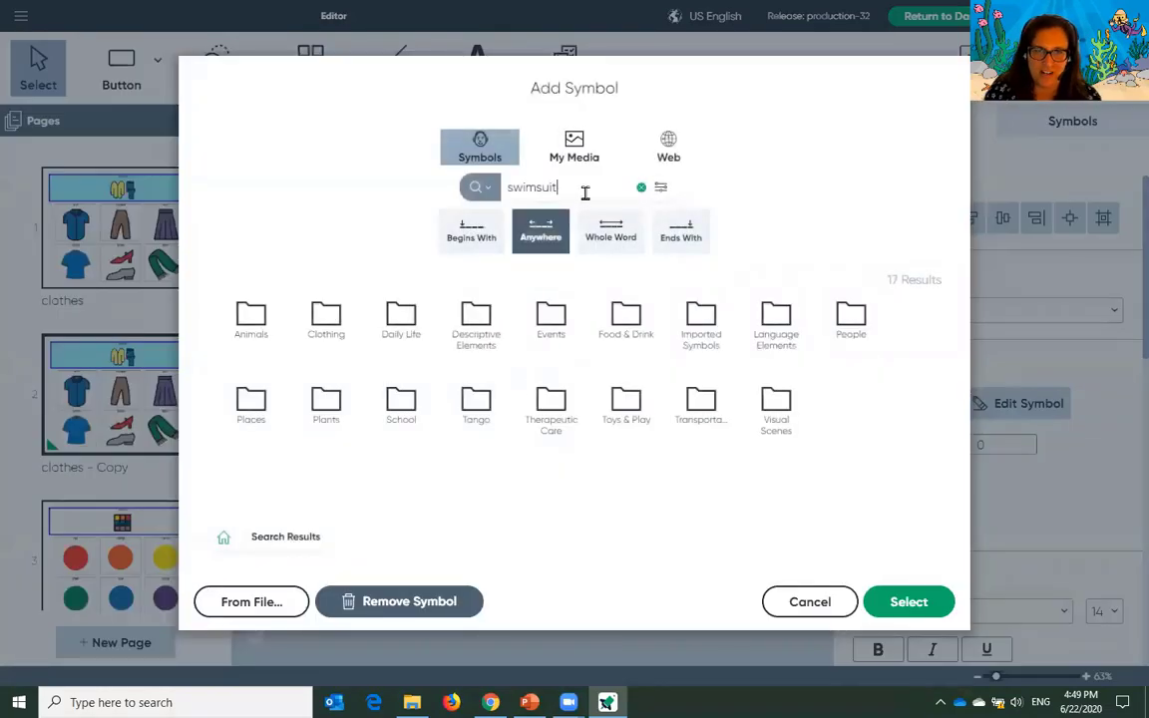
key("Return")
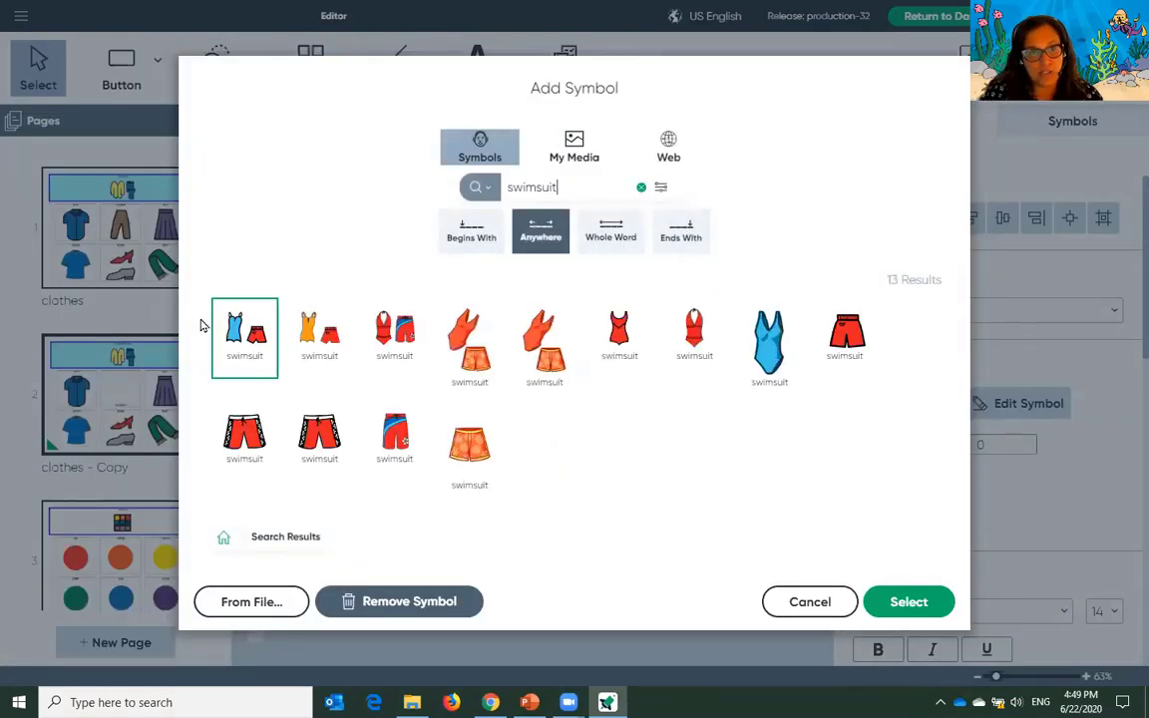
left_click(904, 601)
Relabel the skirt button as "sunhat" and replace its symbol with the yellow, blue-banded hat found by searching for "hat"
left_click(635, 378)
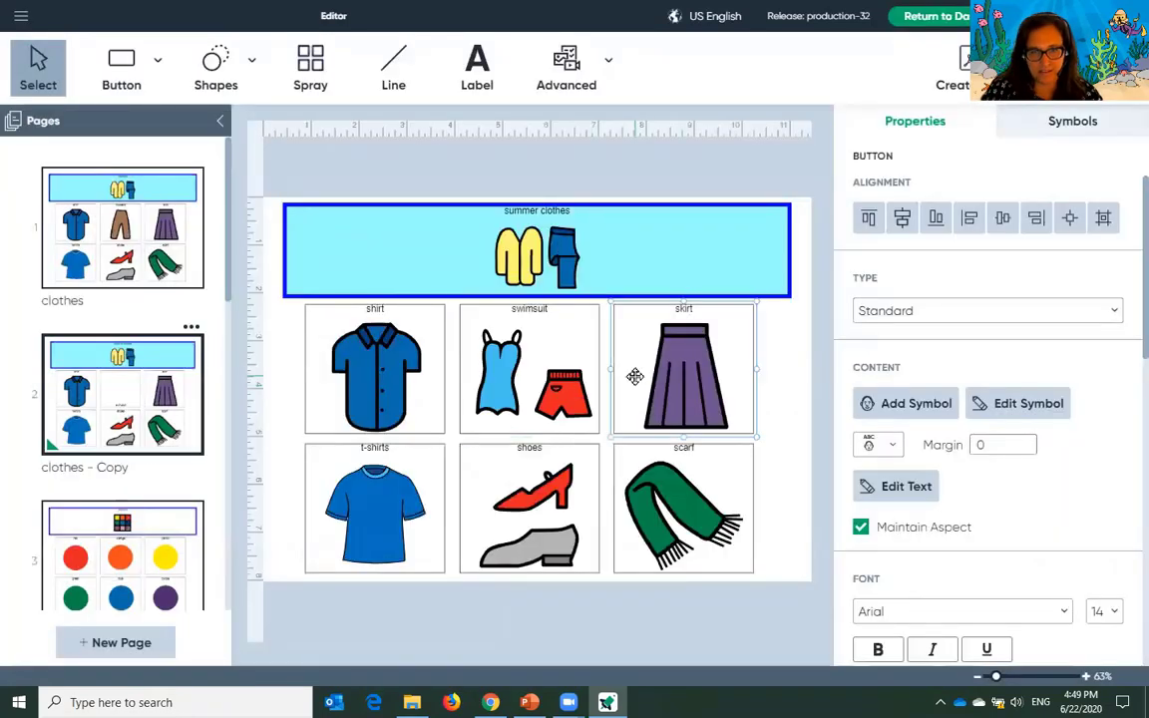
type("sunhat")
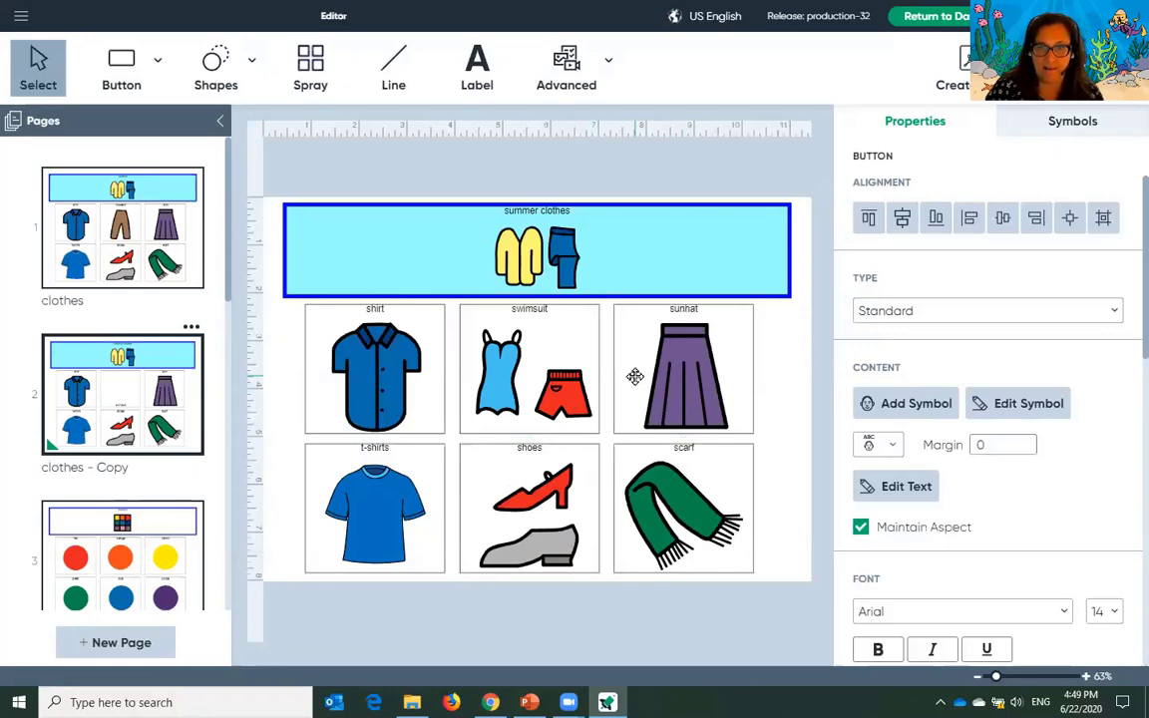
double_click(635, 376)
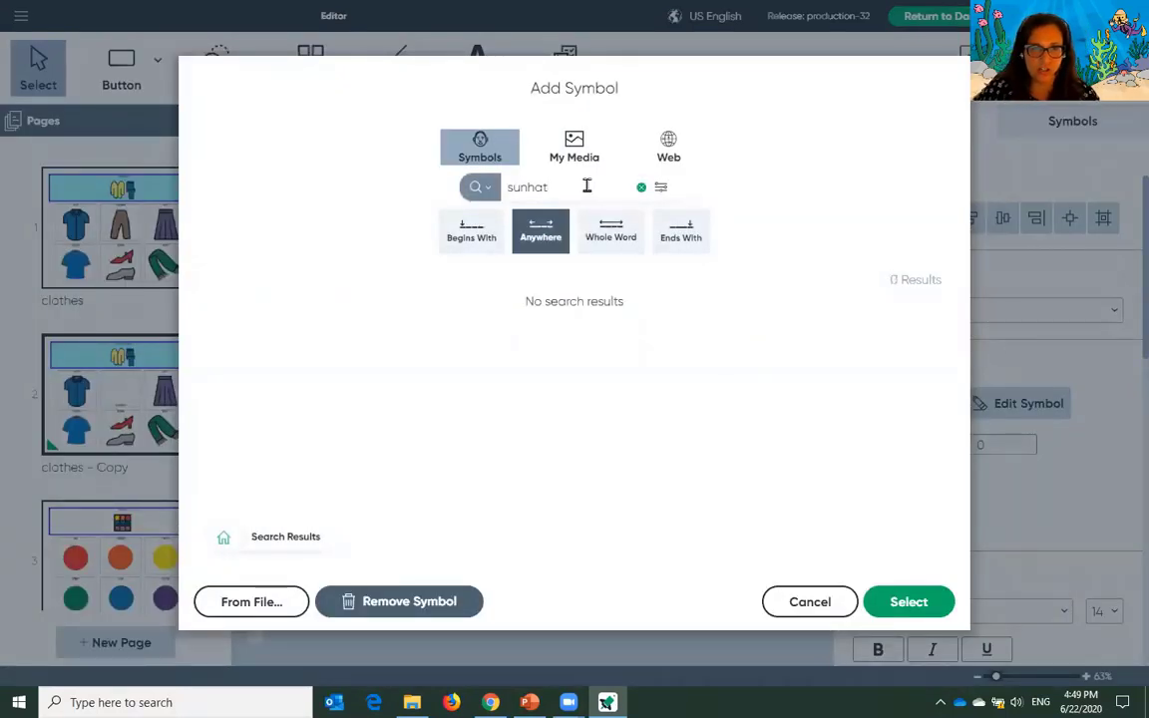
left_click_drag(529, 187, 479, 185)
key("BackSpace")
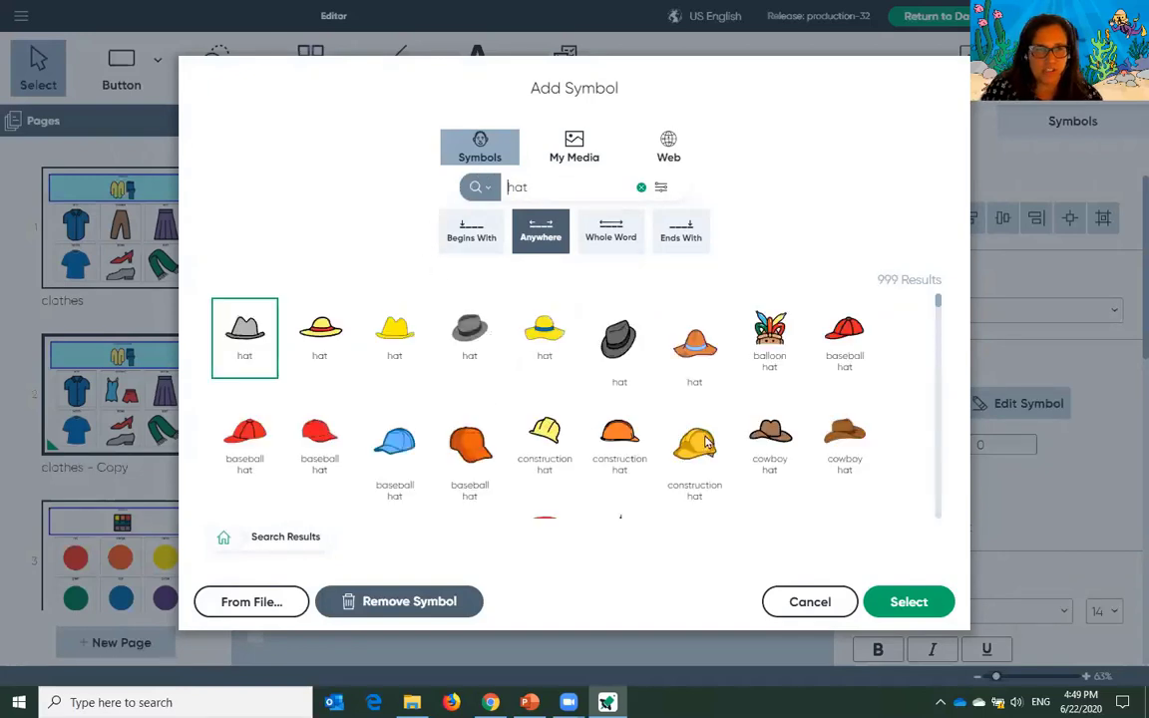
left_click(557, 336)
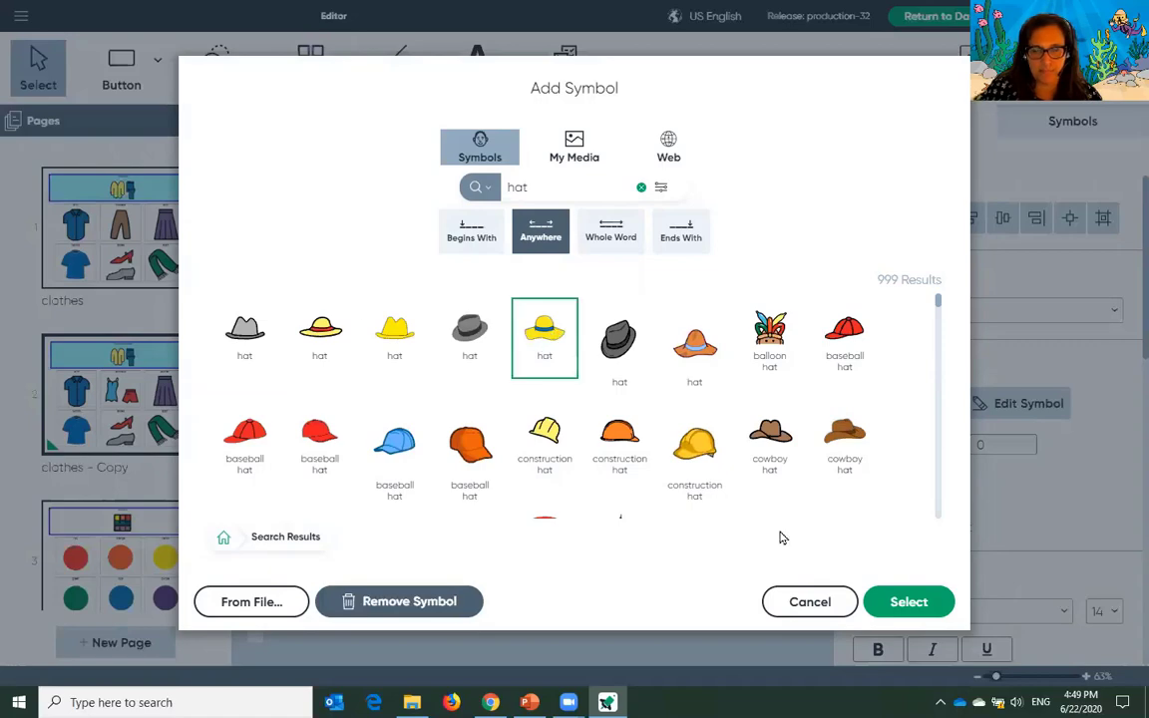
left_click(907, 602)
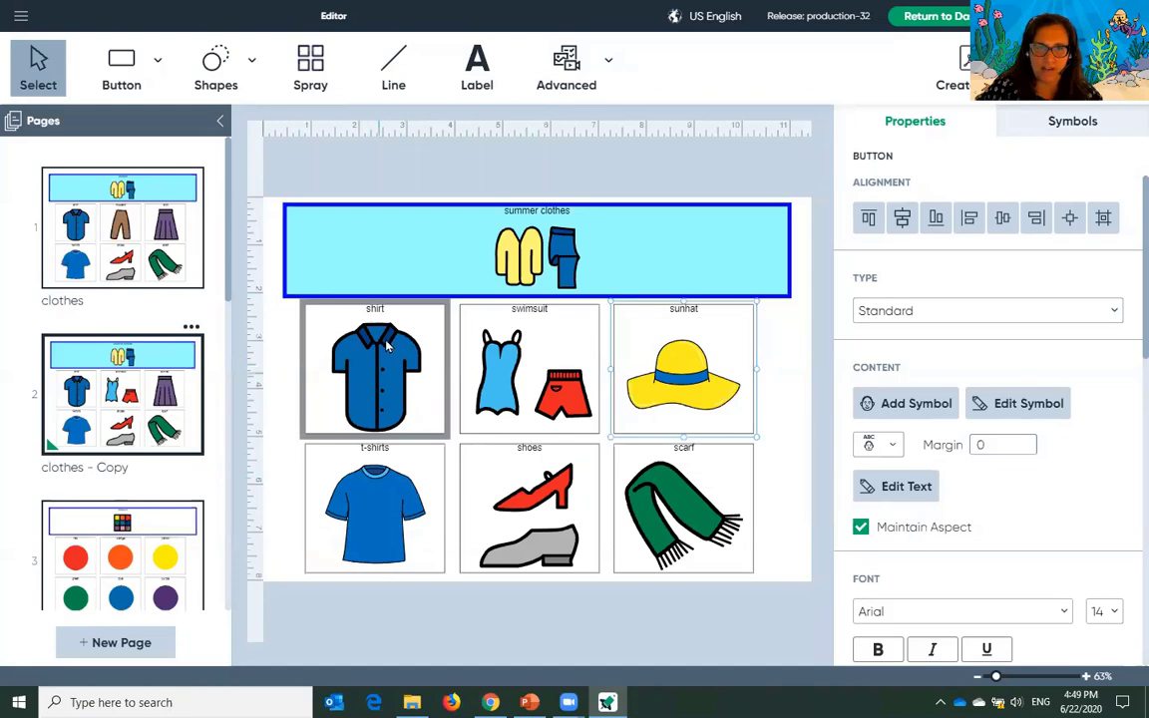
Save the edited communication book as a new Boardmaker project file named with the owner's first name
left_click(21, 15)
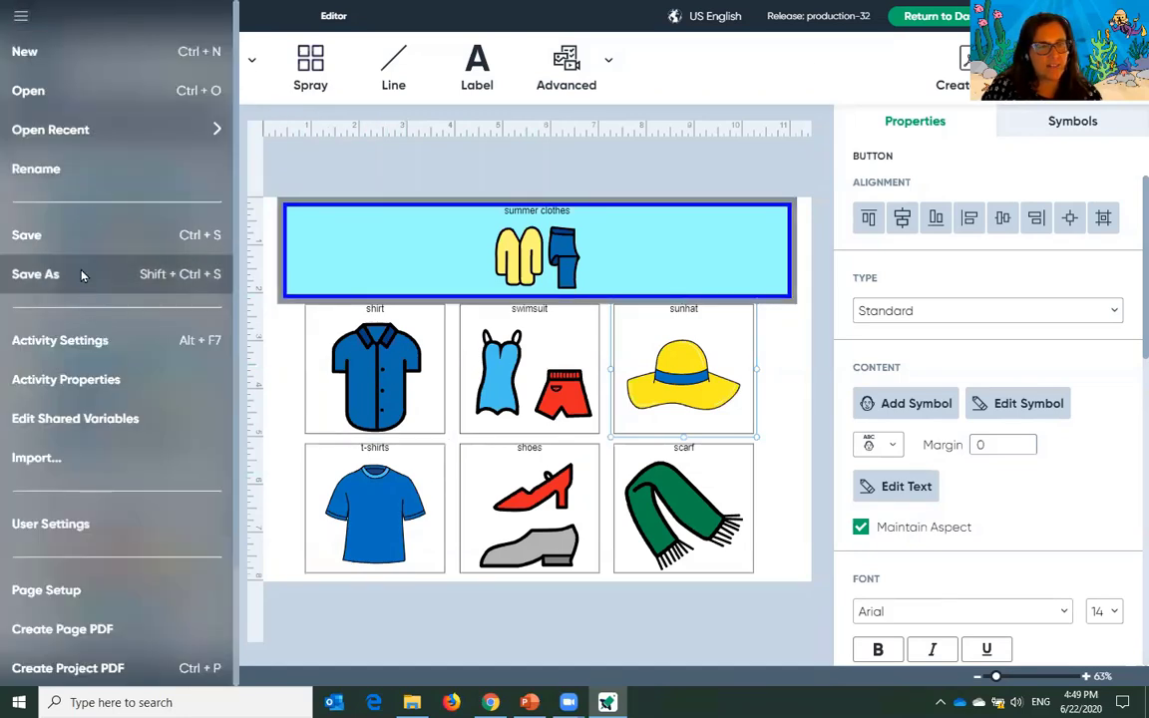
left_click(35, 273)
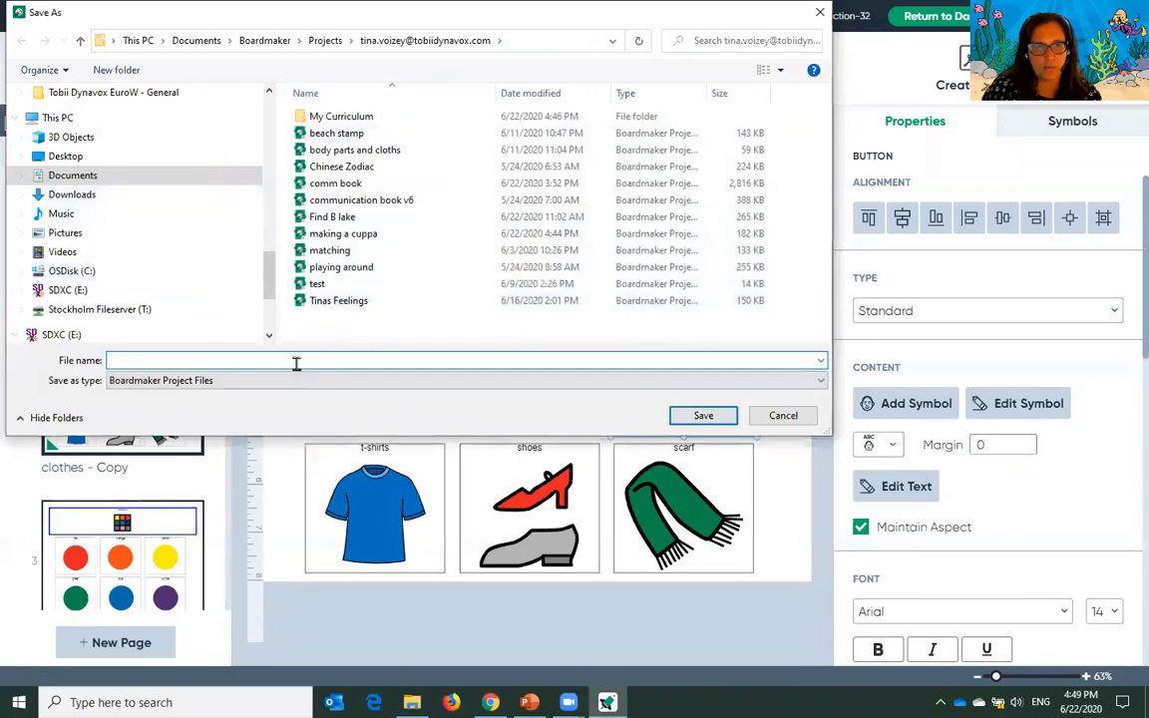
type("Tia")
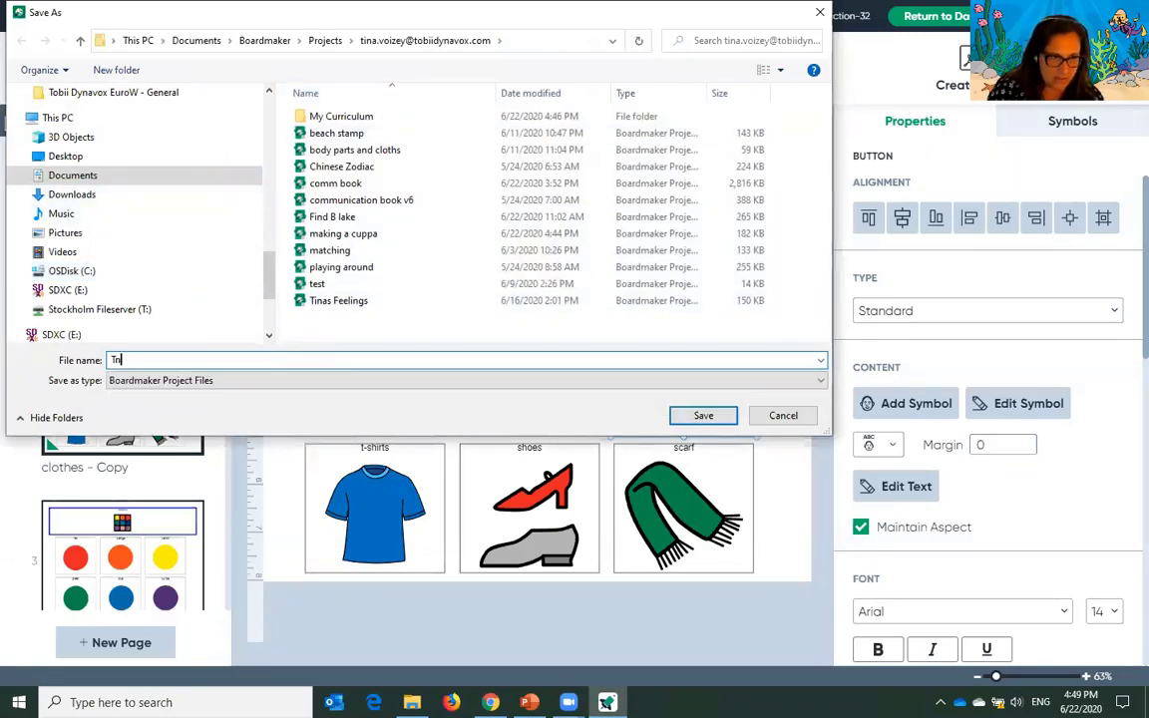
type("ns")
key("BackSpace")
key("BackSpace")
key("BackSpace")
type("nas b")
key("Return")
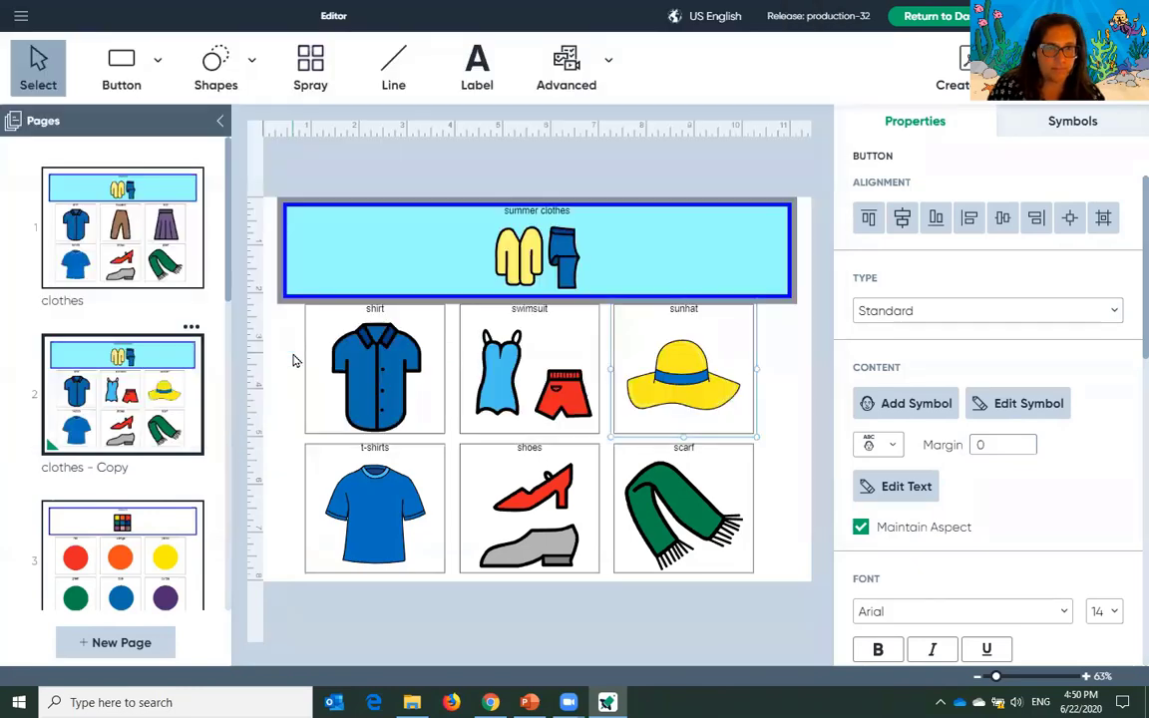
Open the people page of the communication book and select the mum button
scroll(96, 427, "down", 10)
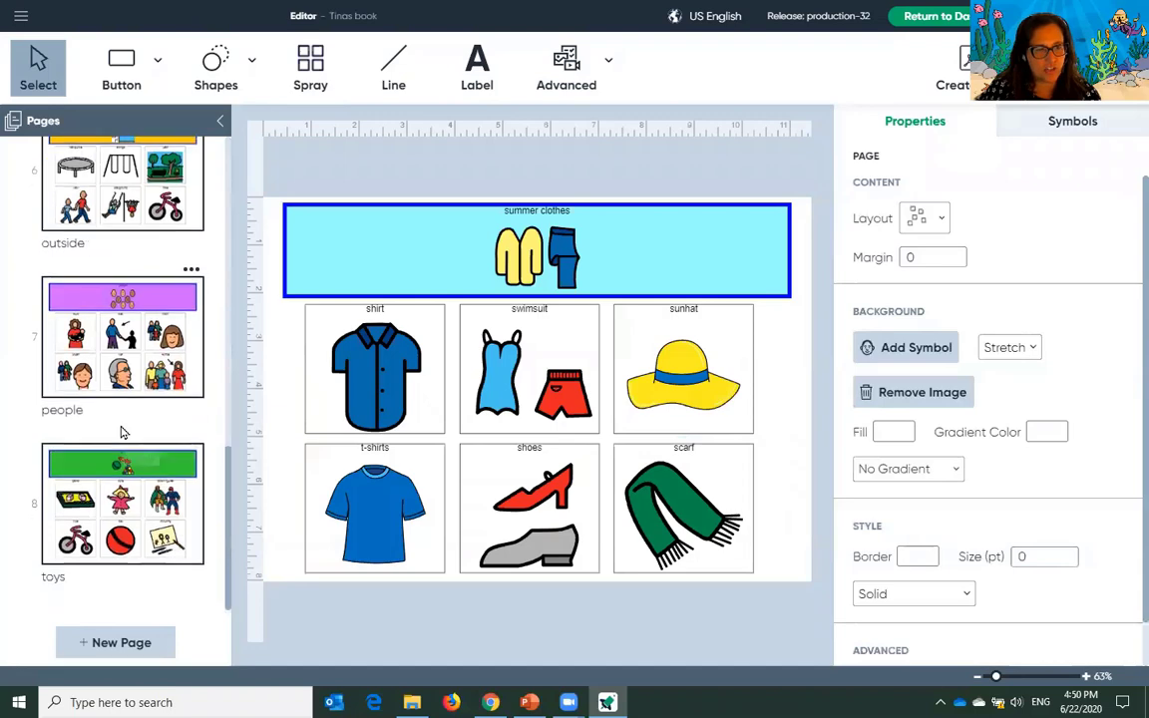
left_click(110, 315)
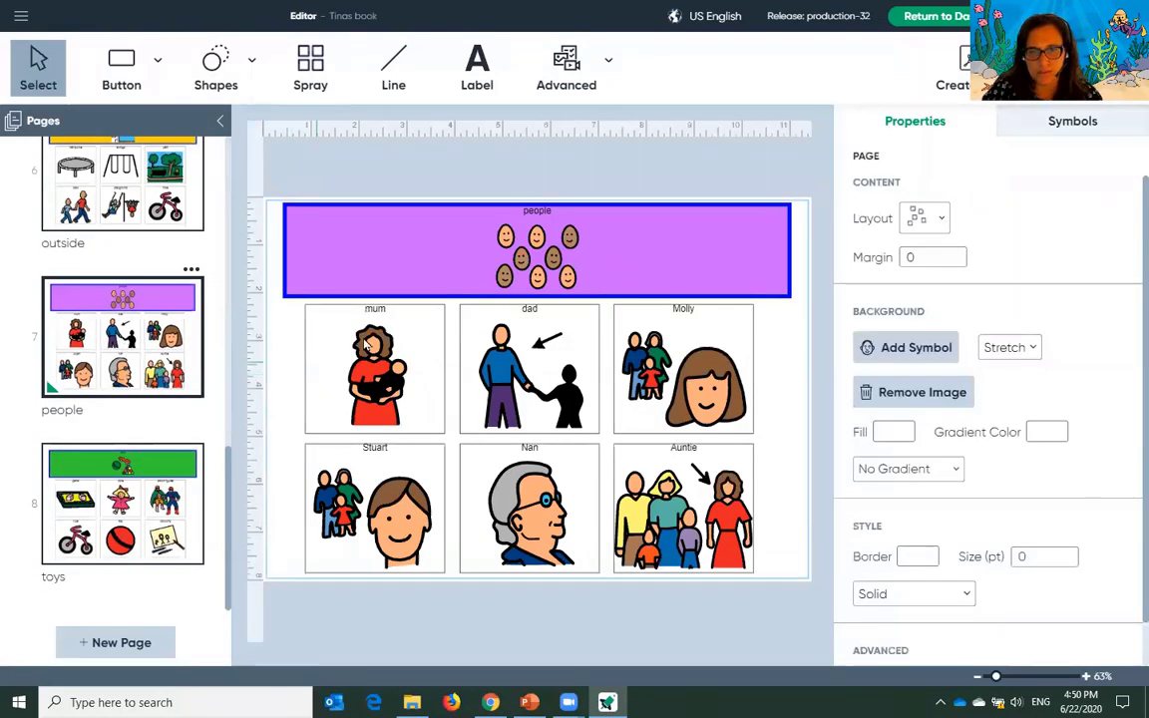
left_click(683, 371)
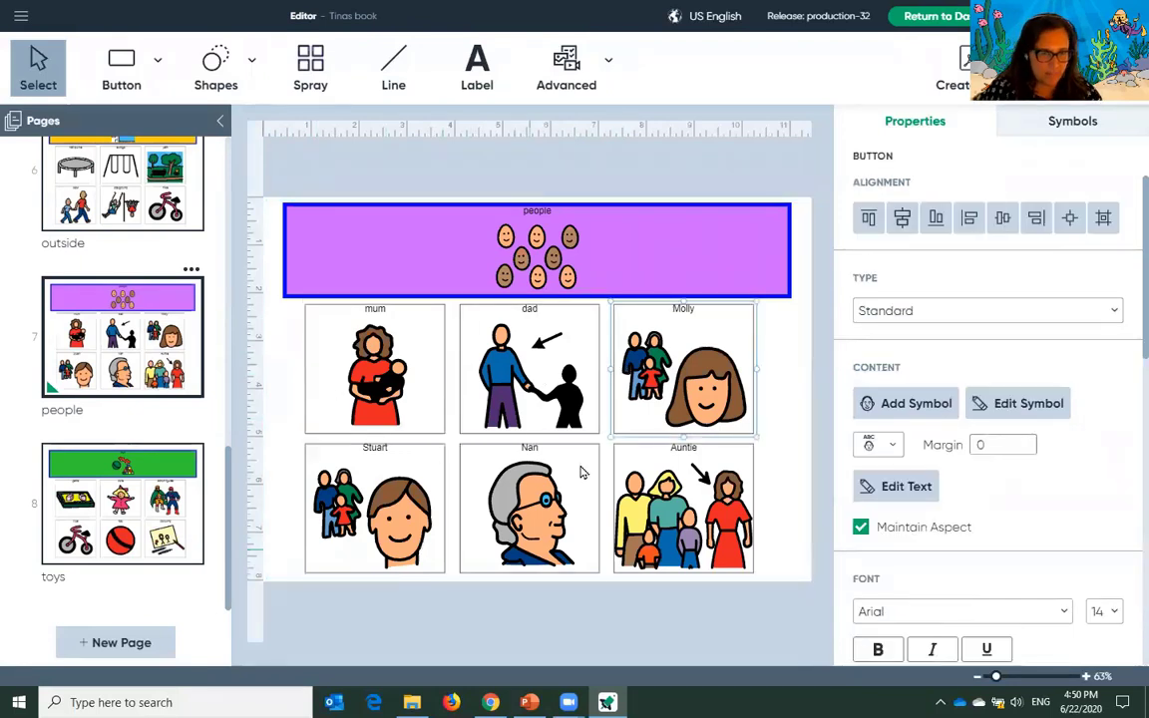
left_click(364, 420)
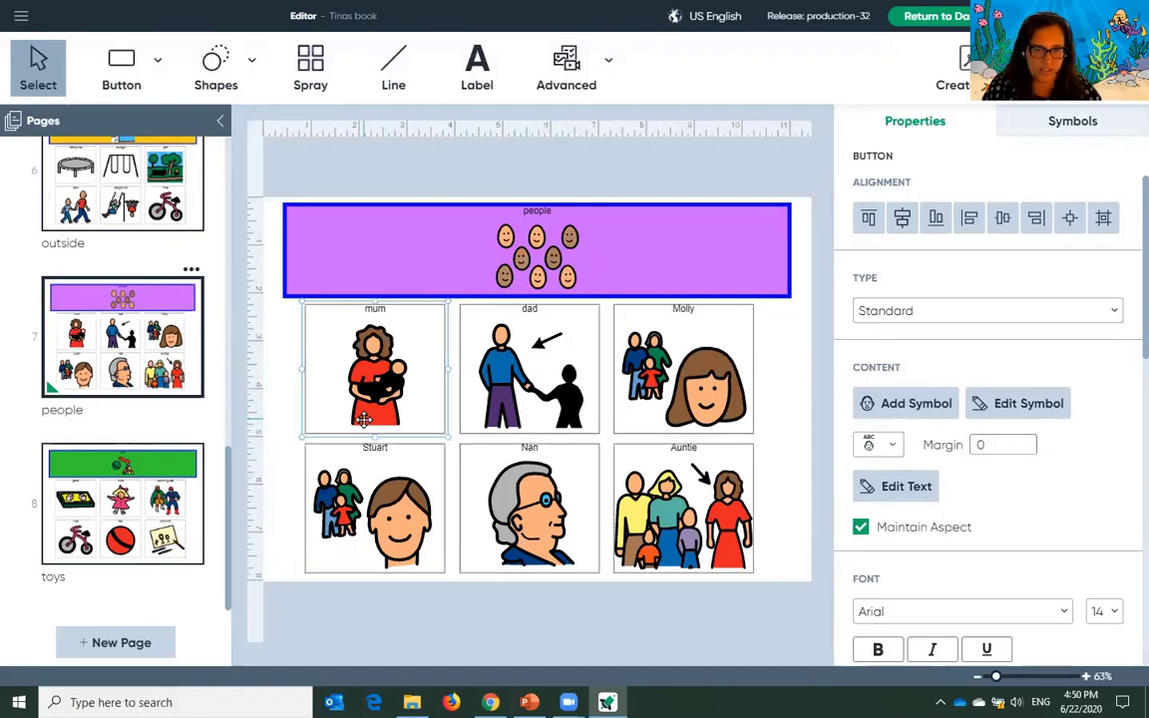
Open the symbol and language user settings and look through the list of symbol libraries
left_click(20, 17)
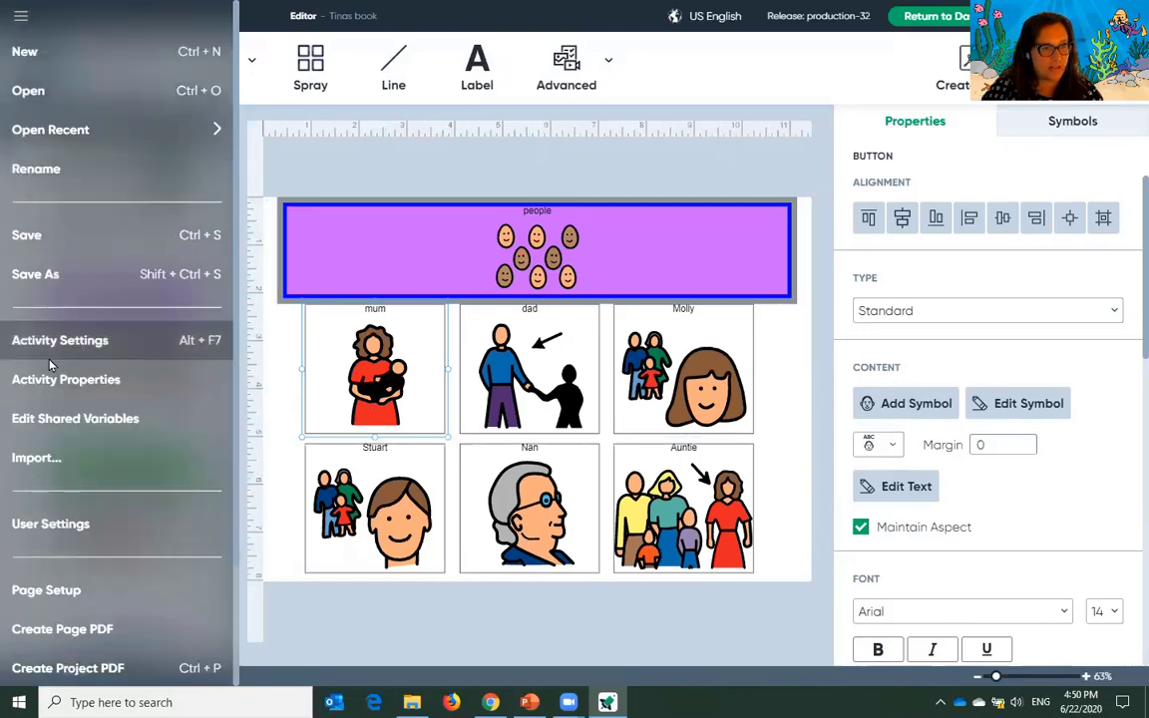
left_click(65, 528)
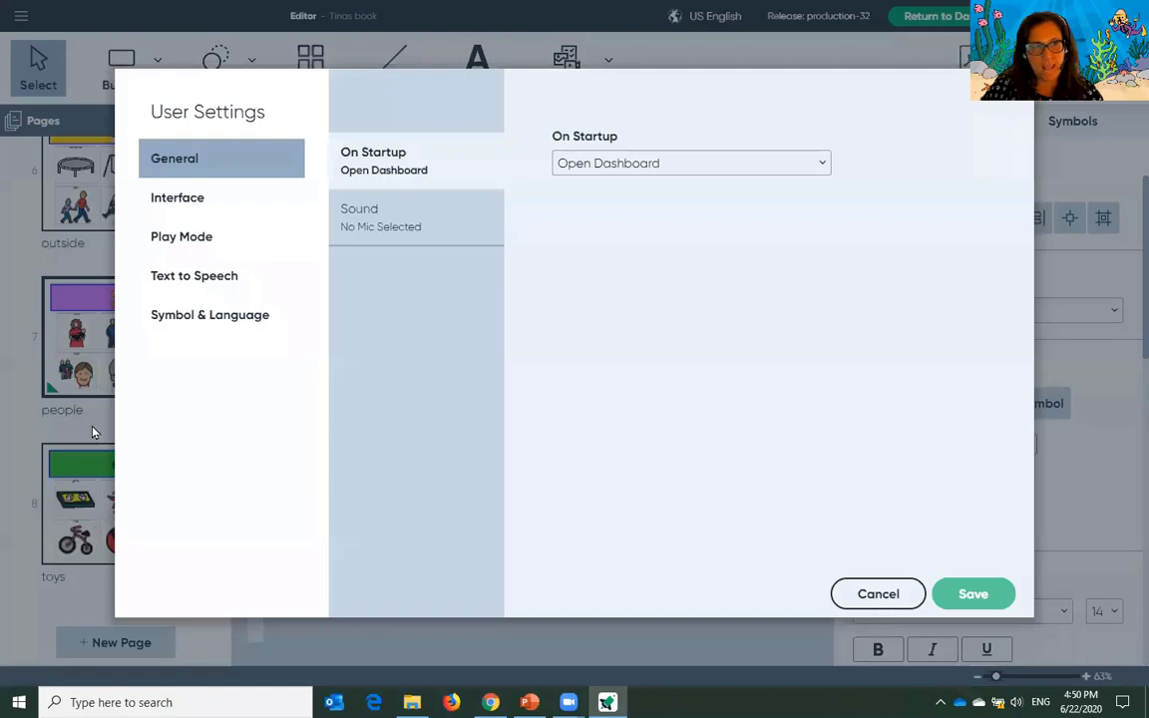
left_click(186, 318)
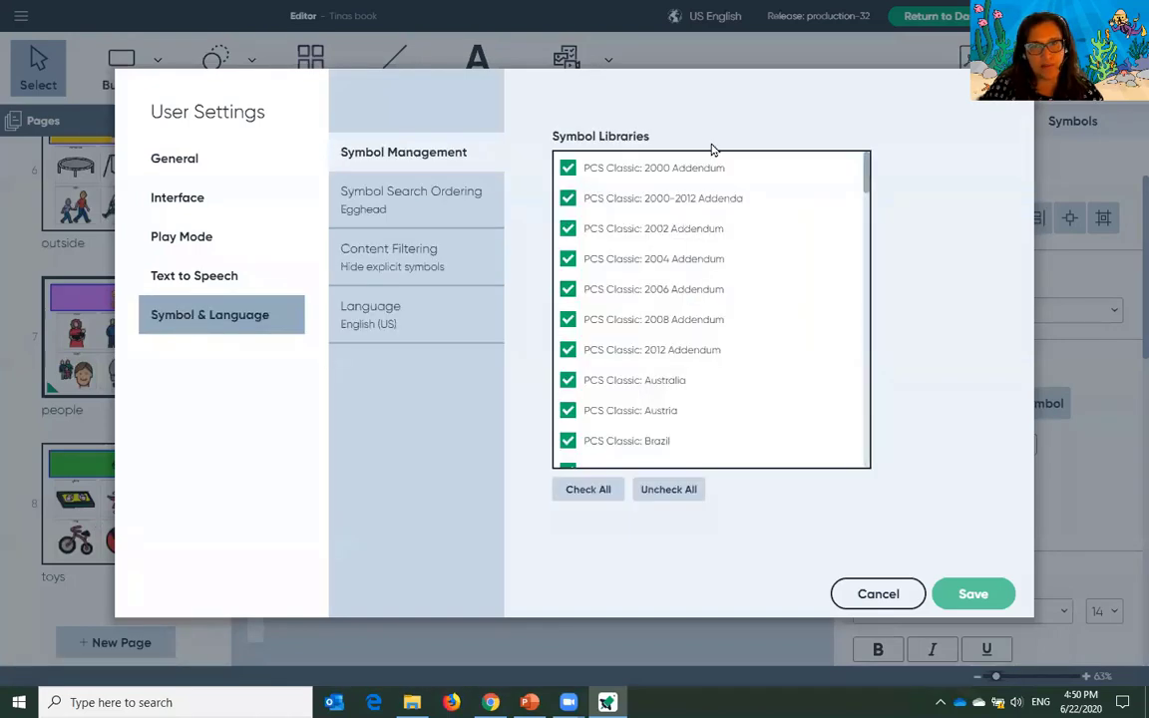
scroll(671, 385, "down", 3)
scroll(674, 385, "down", 2)
scroll(673, 384, "up", 5)
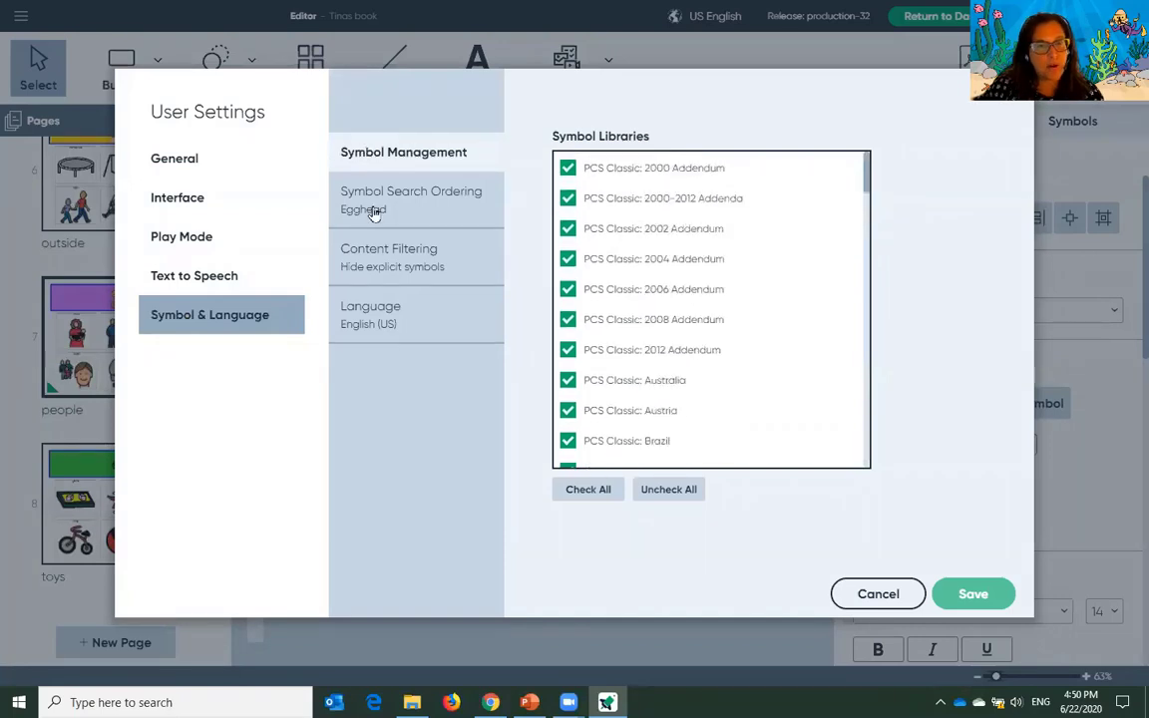
In the symbol search ordering, move ThinLine to first place and High Contrast to second in the presentation order
left_click(417, 209)
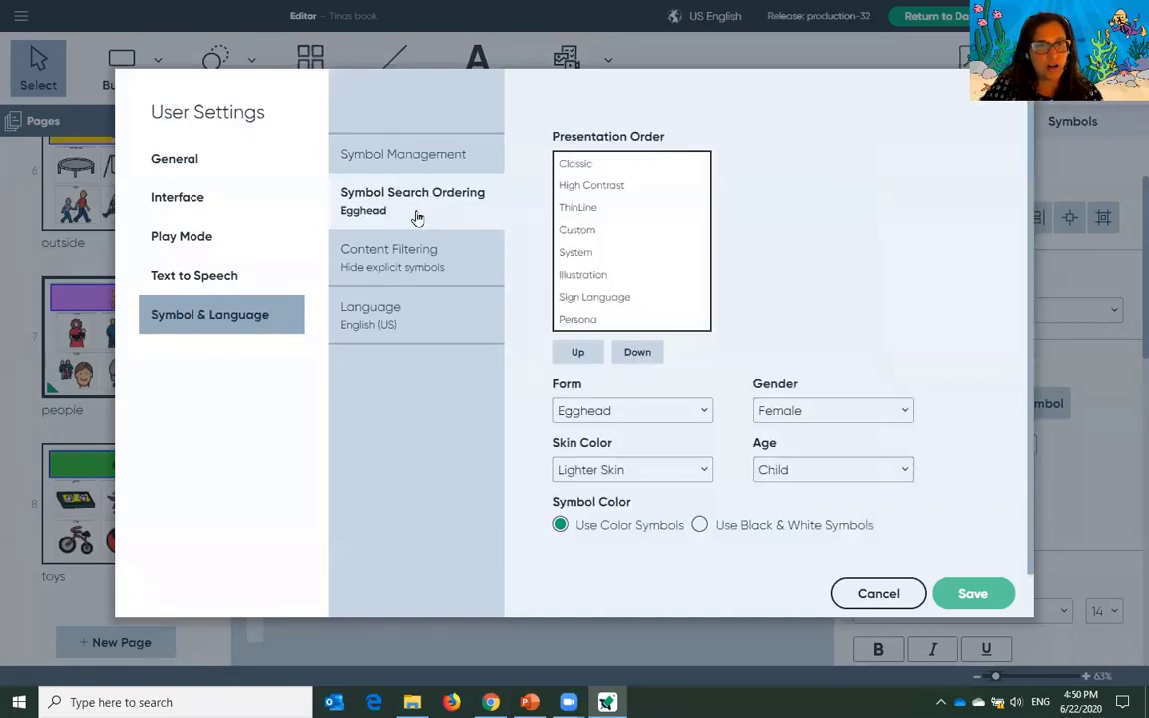
left_click(568, 216)
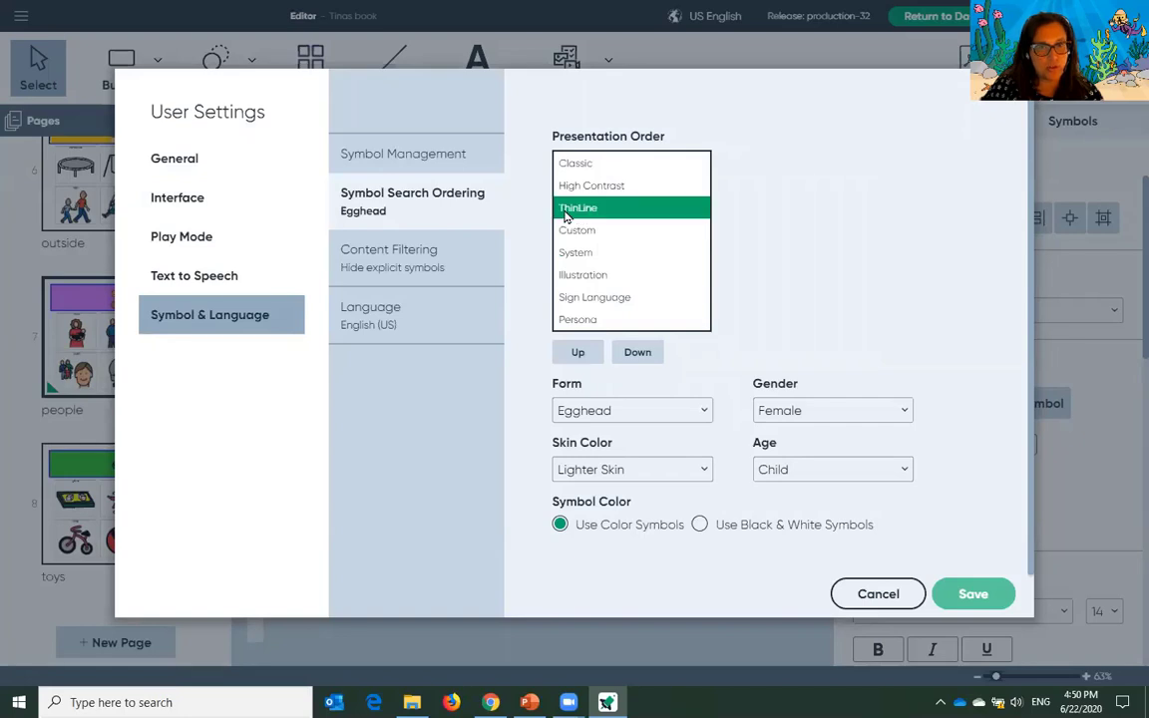
left_click(579, 355)
left_click(579, 355)
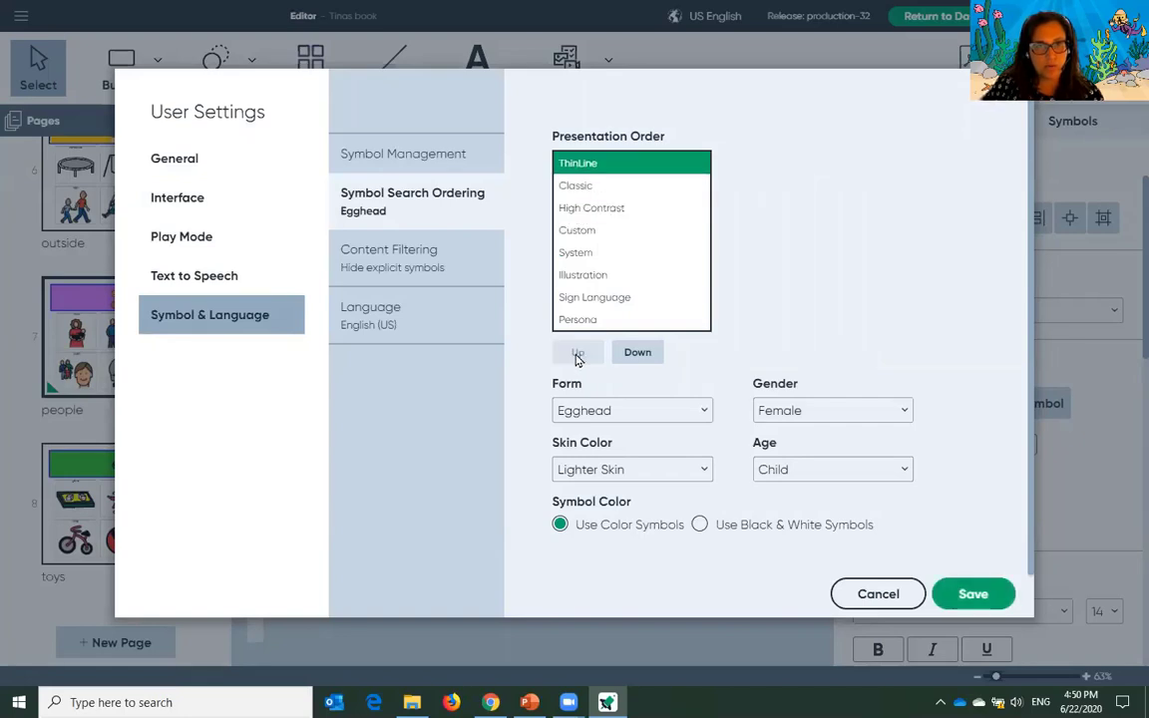
left_click(590, 208)
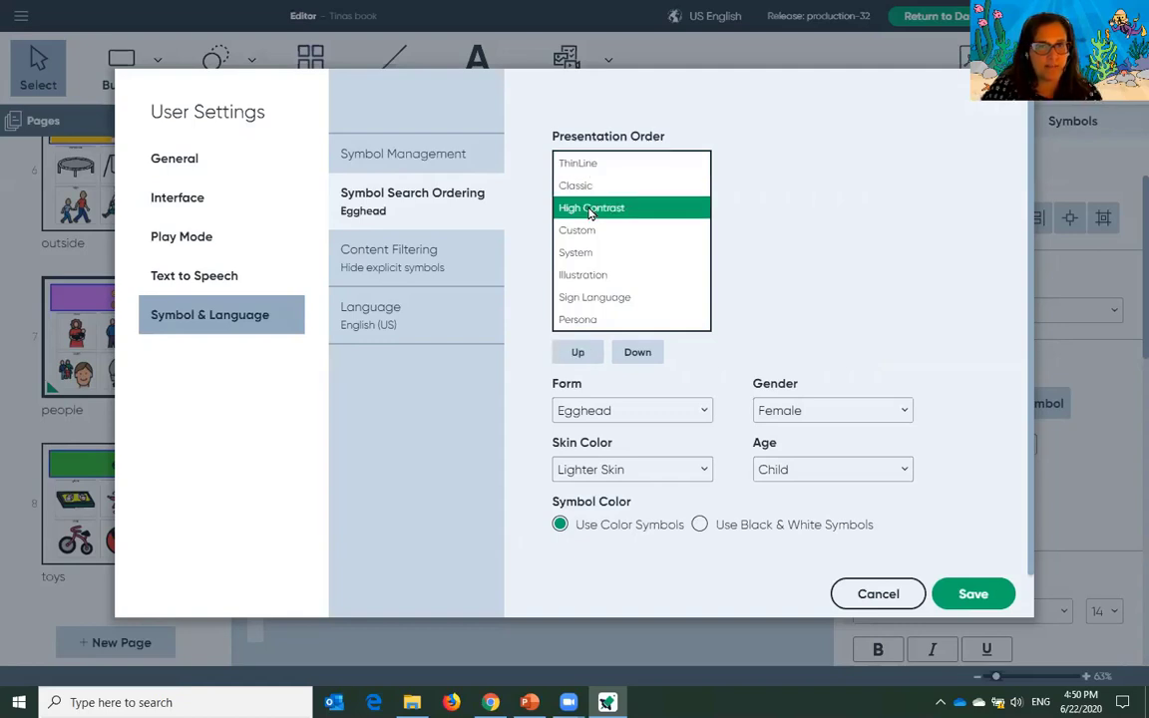
left_click(576, 354)
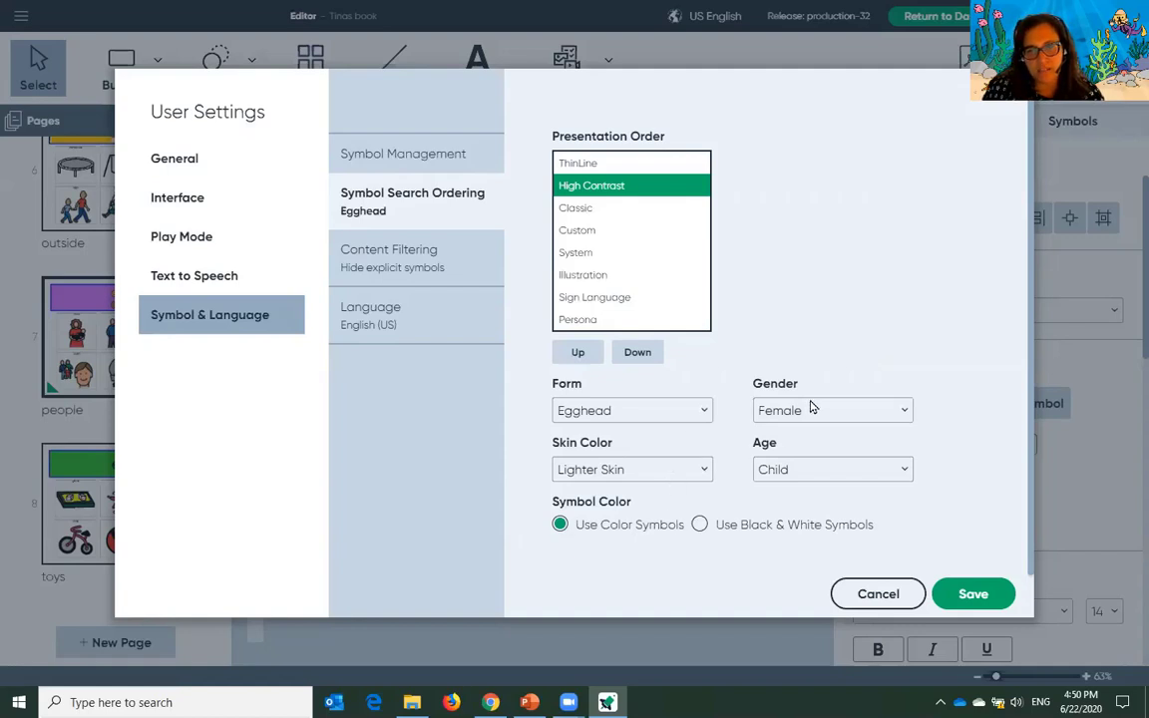
Set the preferred symbol age to Adult and save the user settings
left_click(819, 472)
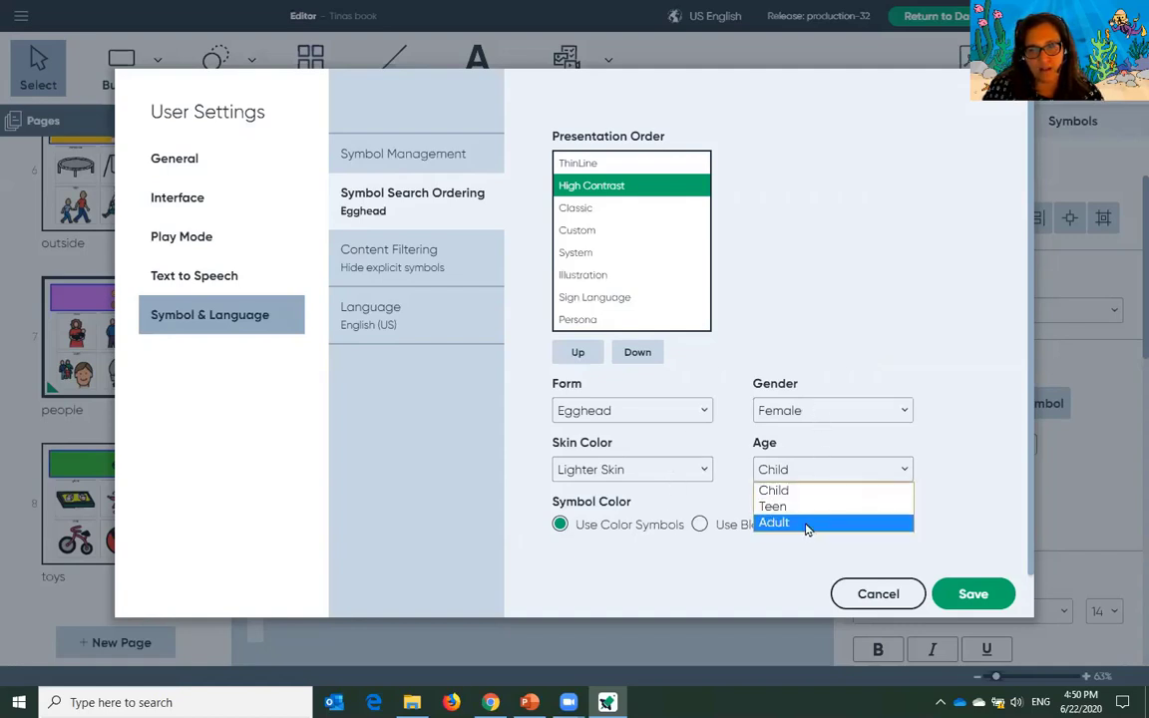
left_click(806, 525)
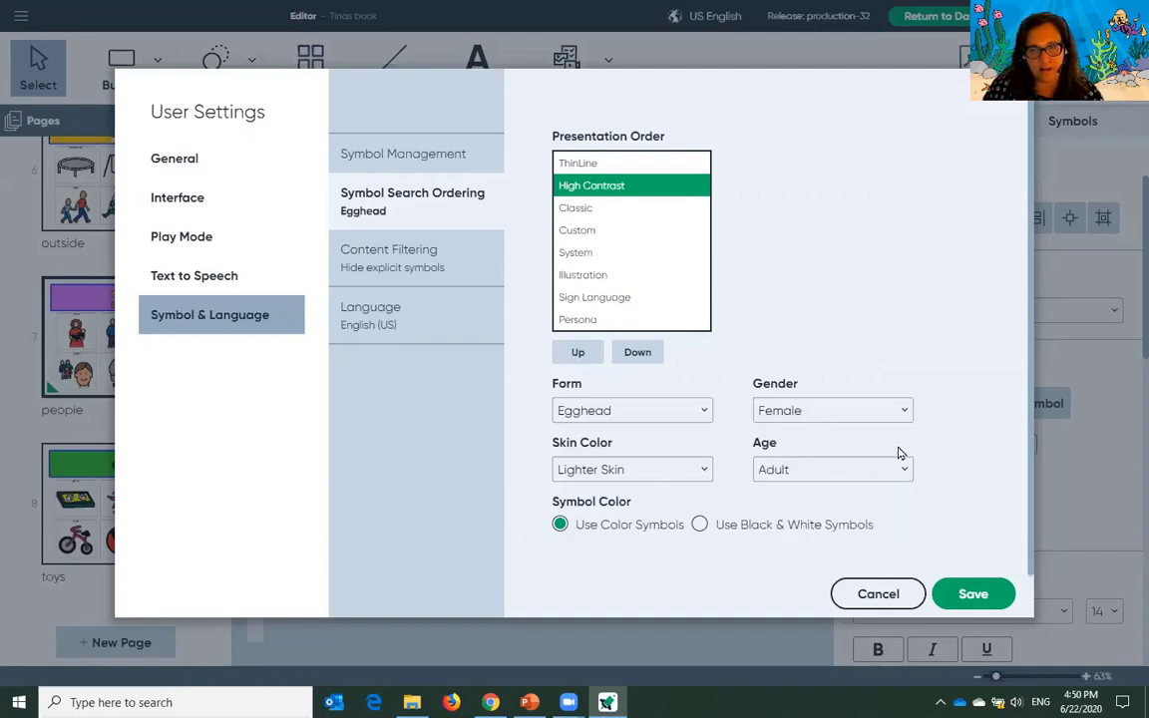
left_click(974, 594)
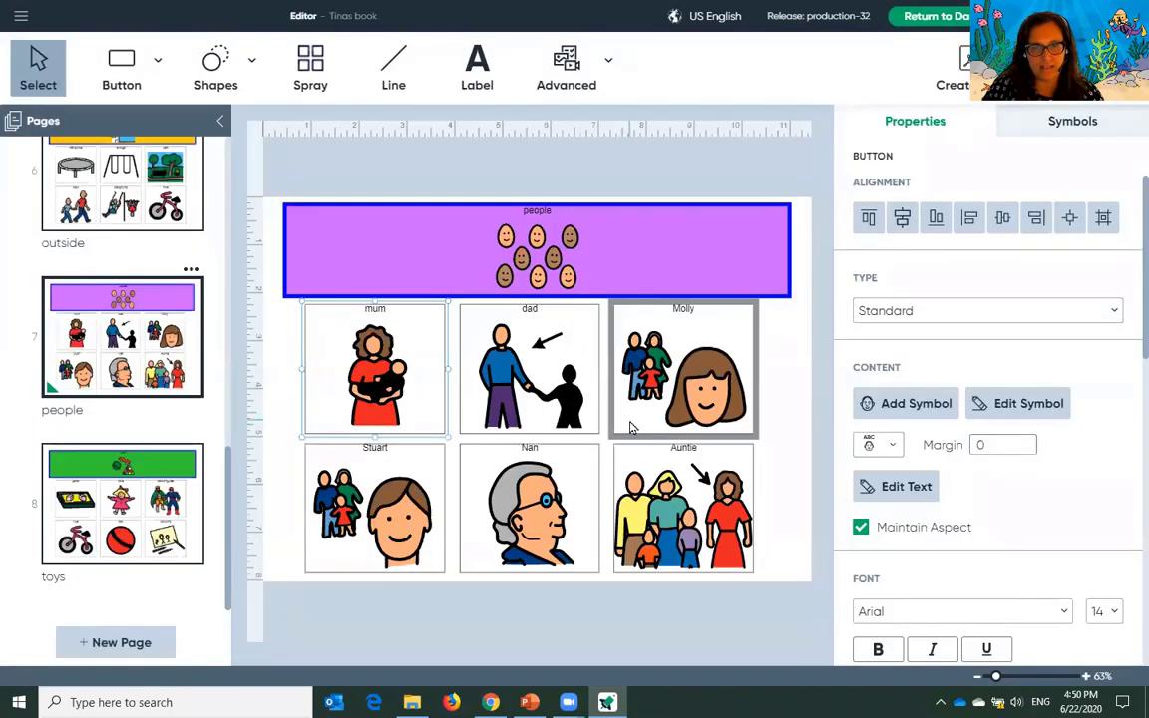
Replace the mum button's symbol with the first symbol found for "mom"
double_click(407, 379)
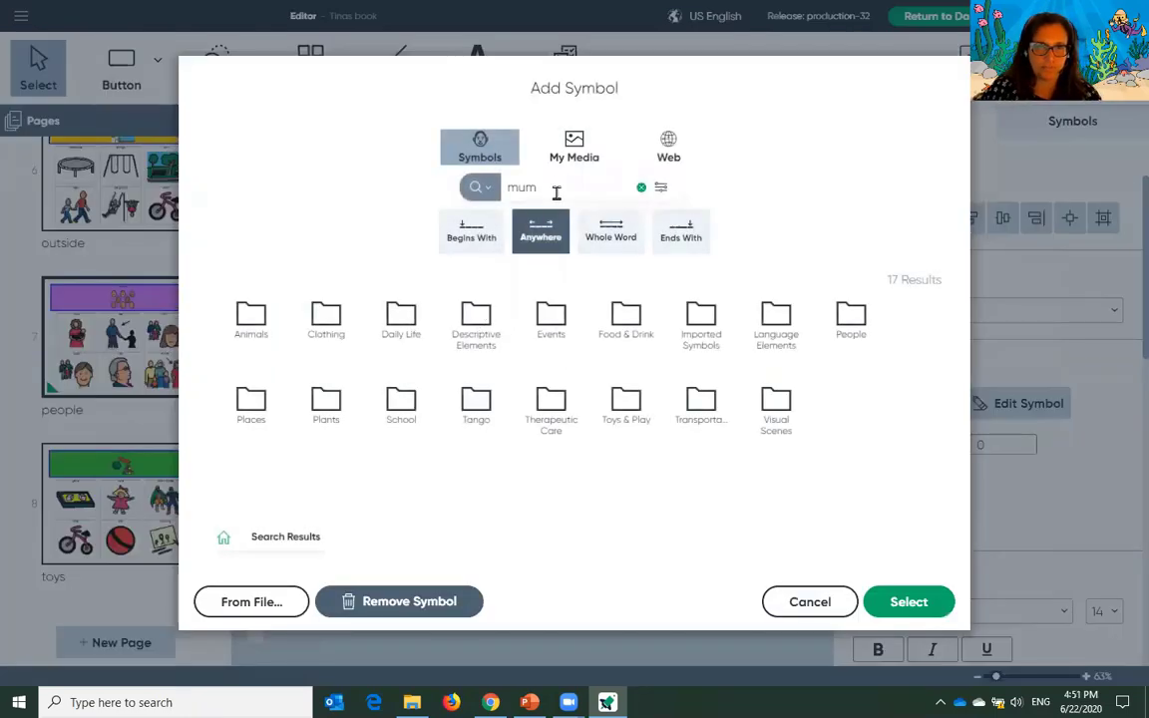
key("BackSpace")
key("BackSpace")
key("BackSpace")
type("mo")
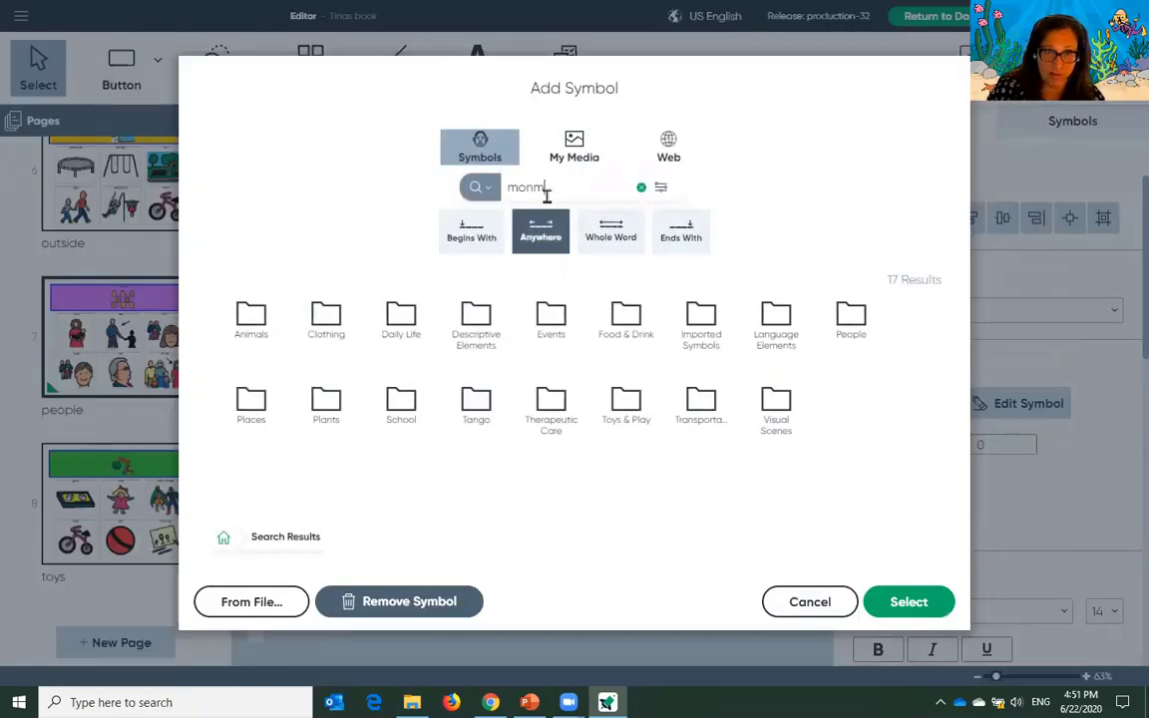
type("m")
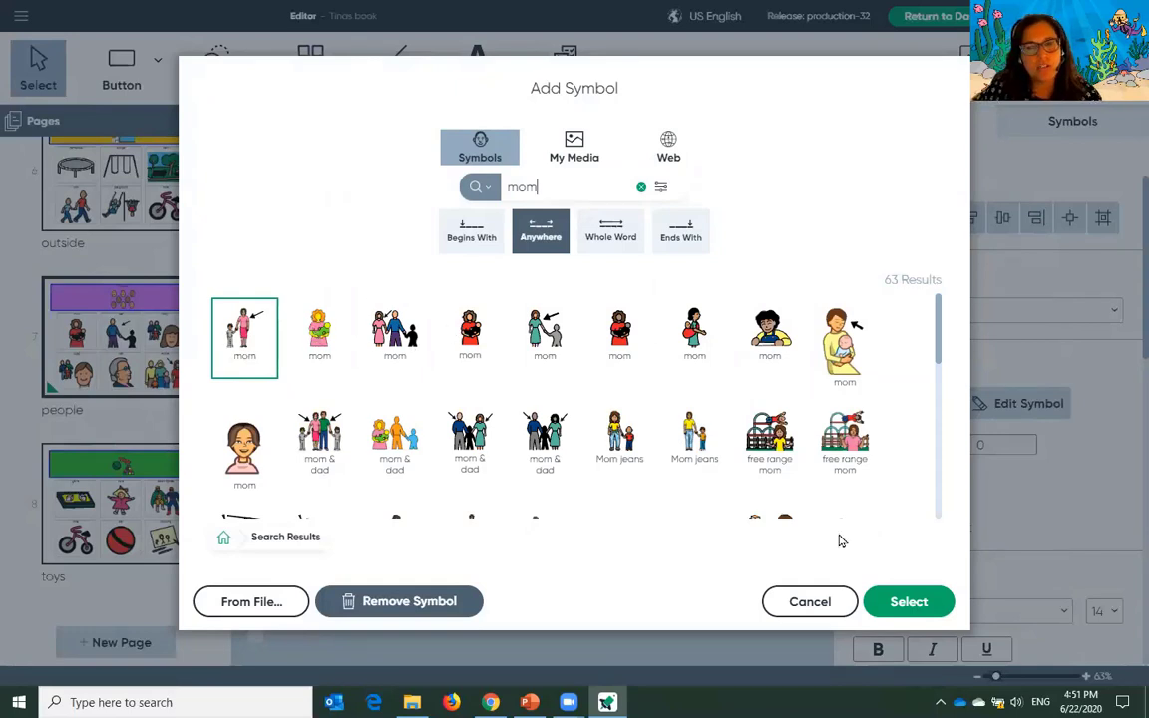
left_click(941, 611)
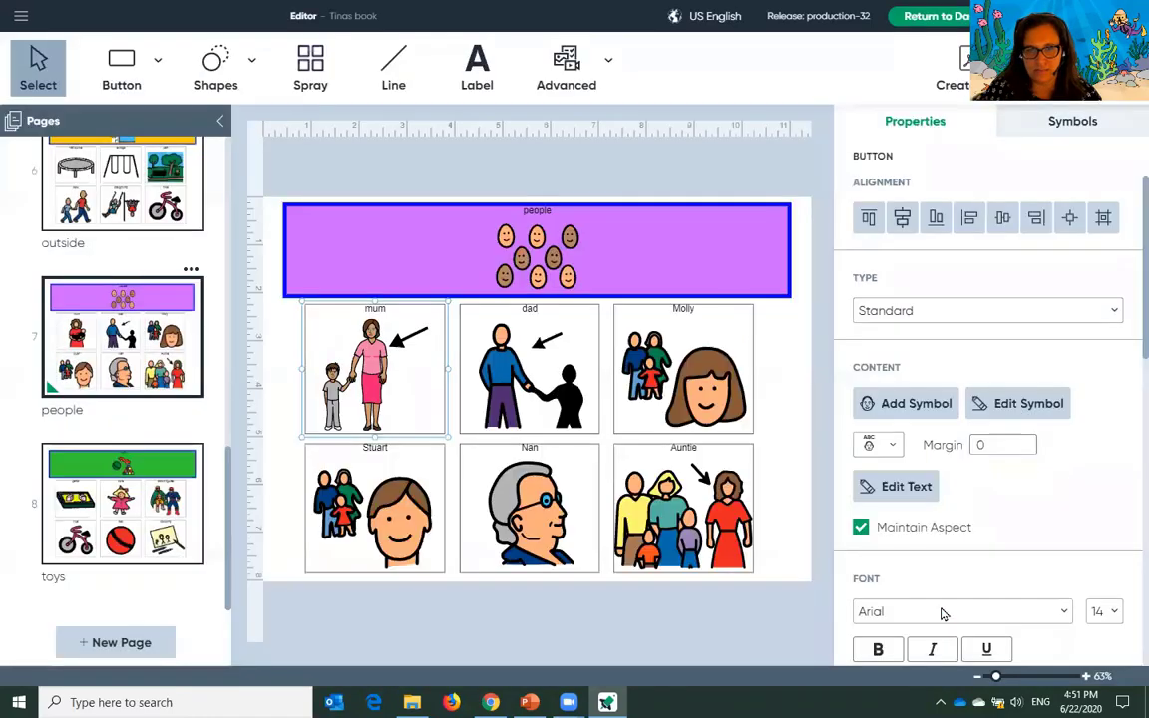
Replace the Nan button's symbol with the first symbol found for "grandmother"
left_click(497, 537)
double_click(497, 536)
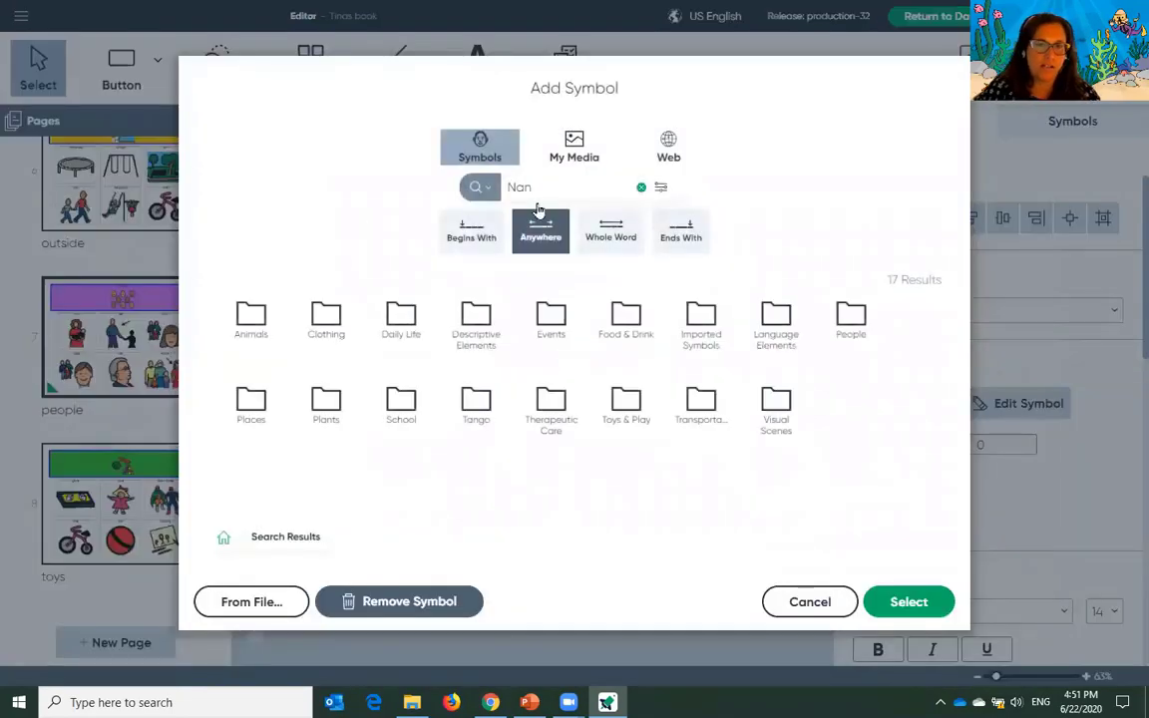
type("gra")
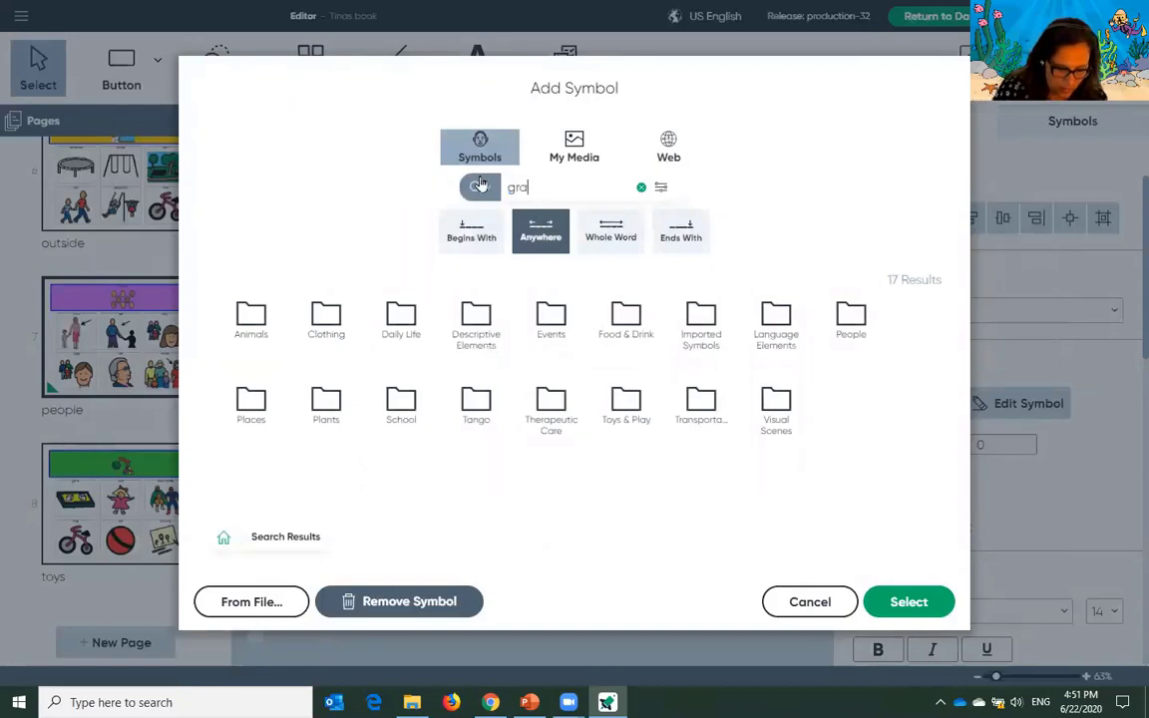
type("ndmother")
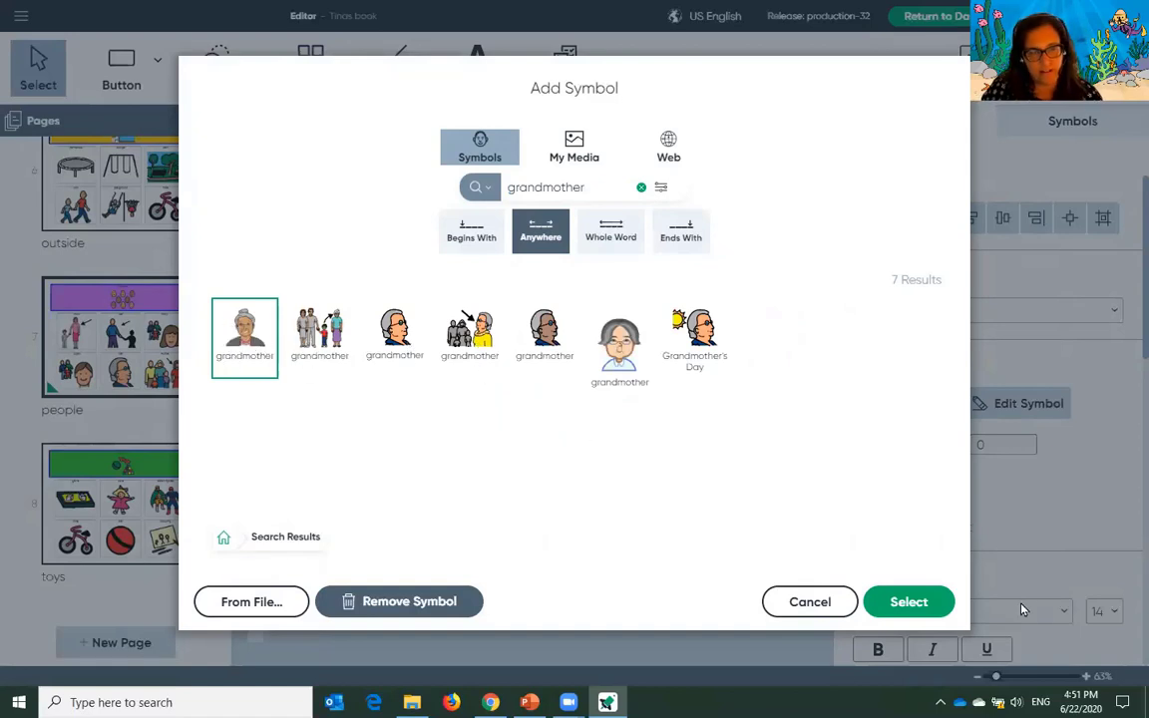
left_click(927, 604)
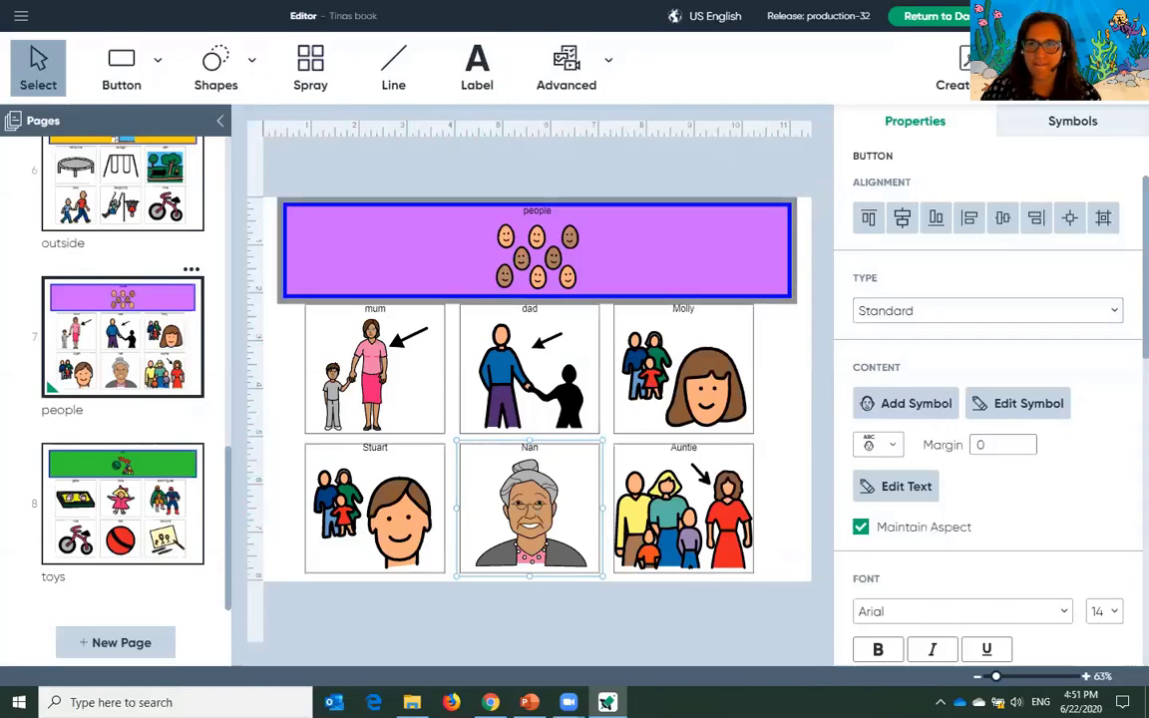
Return to the dashboard without saving the symbol changes made to the communication book
left_click(936, 16)
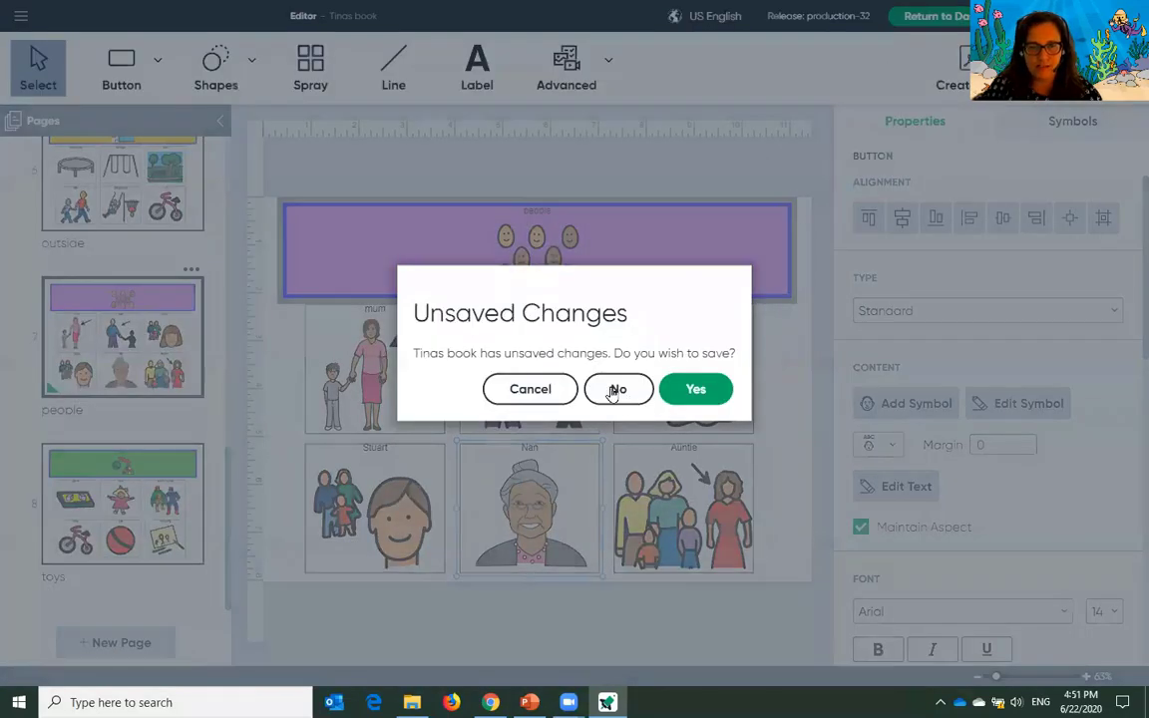
left_click(616, 390)
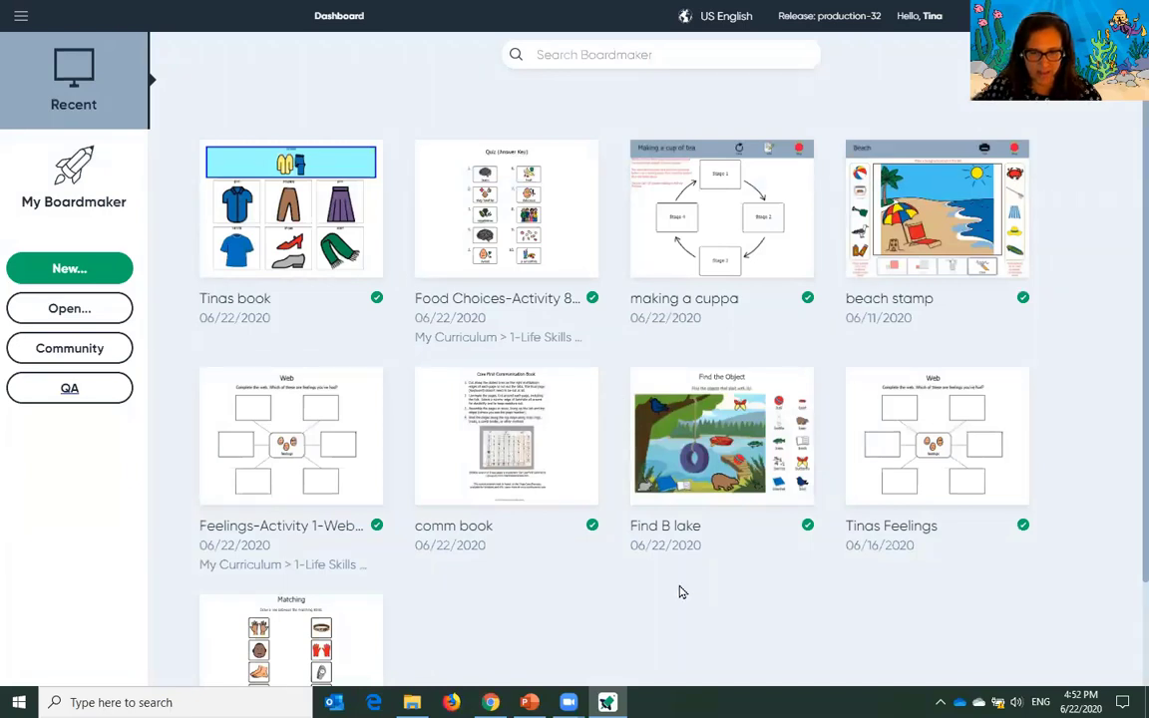
Switch to Chrome and open the Boardmaker 7 information page from the Tobii Dynavox UK home page
left_click(1056, 14)
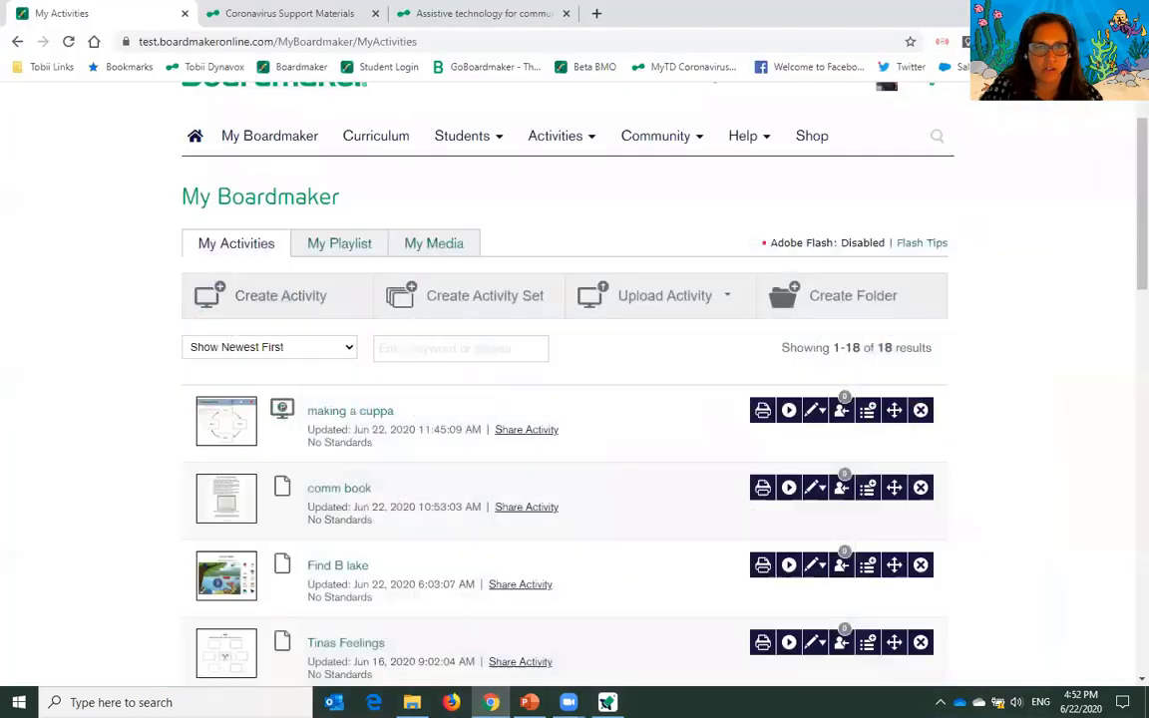
left_click(486, 16)
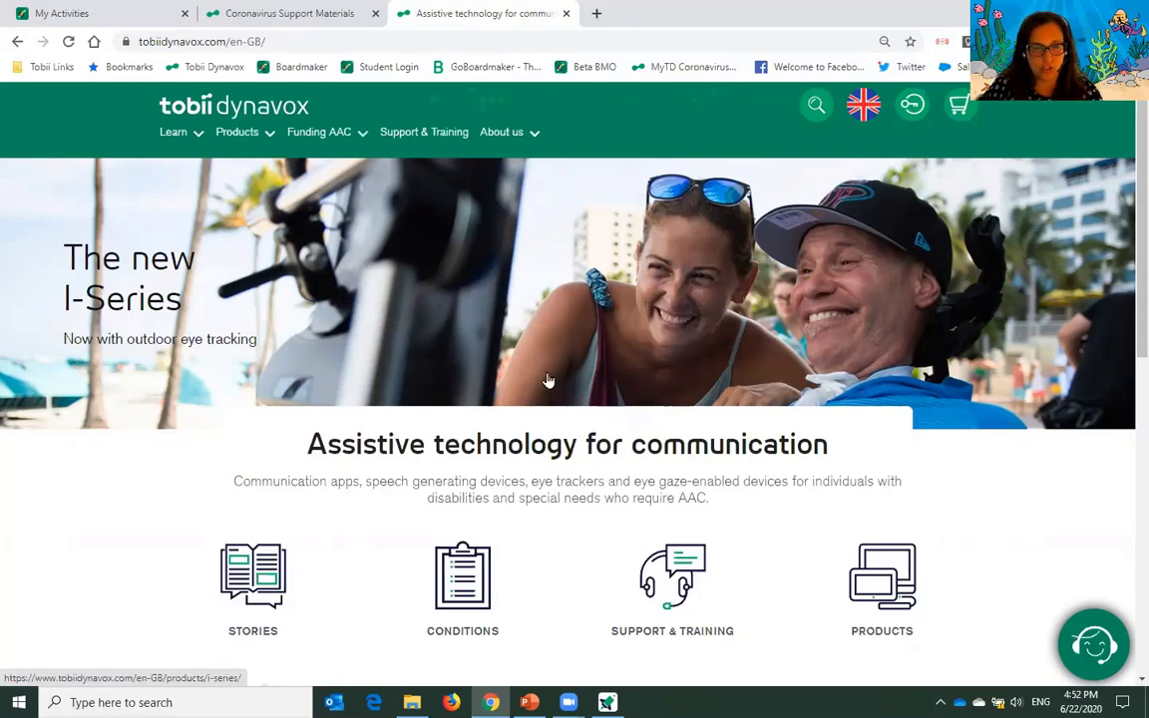
scroll(494, 340, "down", 4)
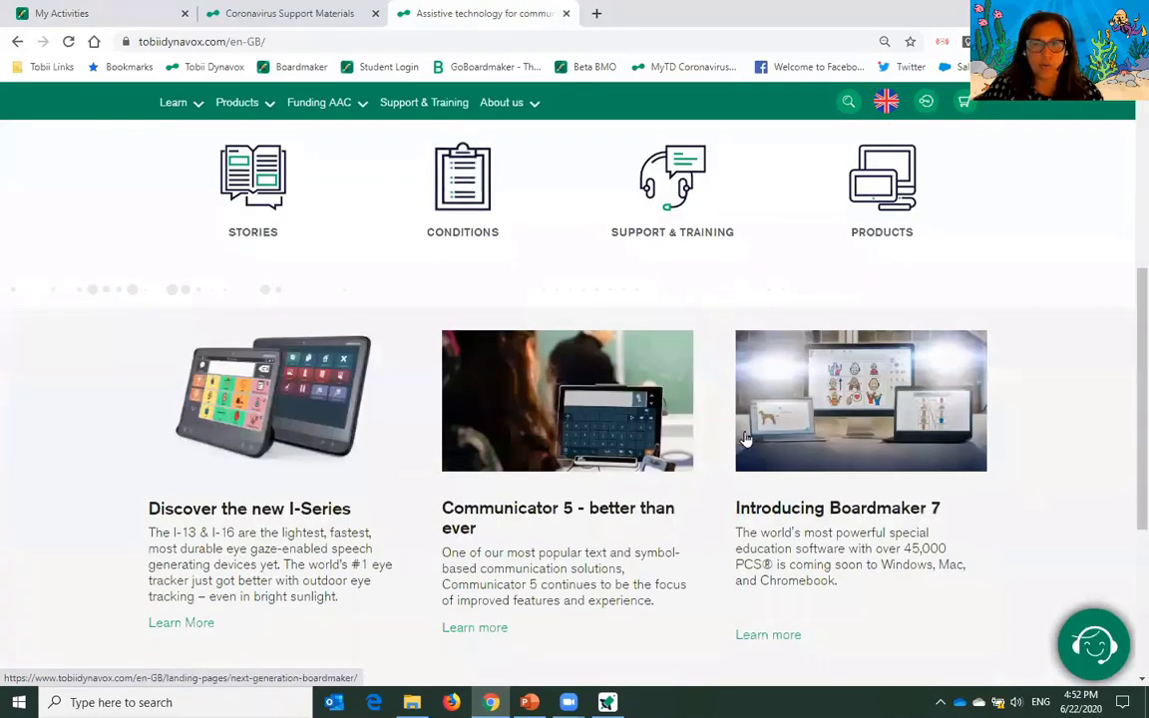
left_click(795, 584)
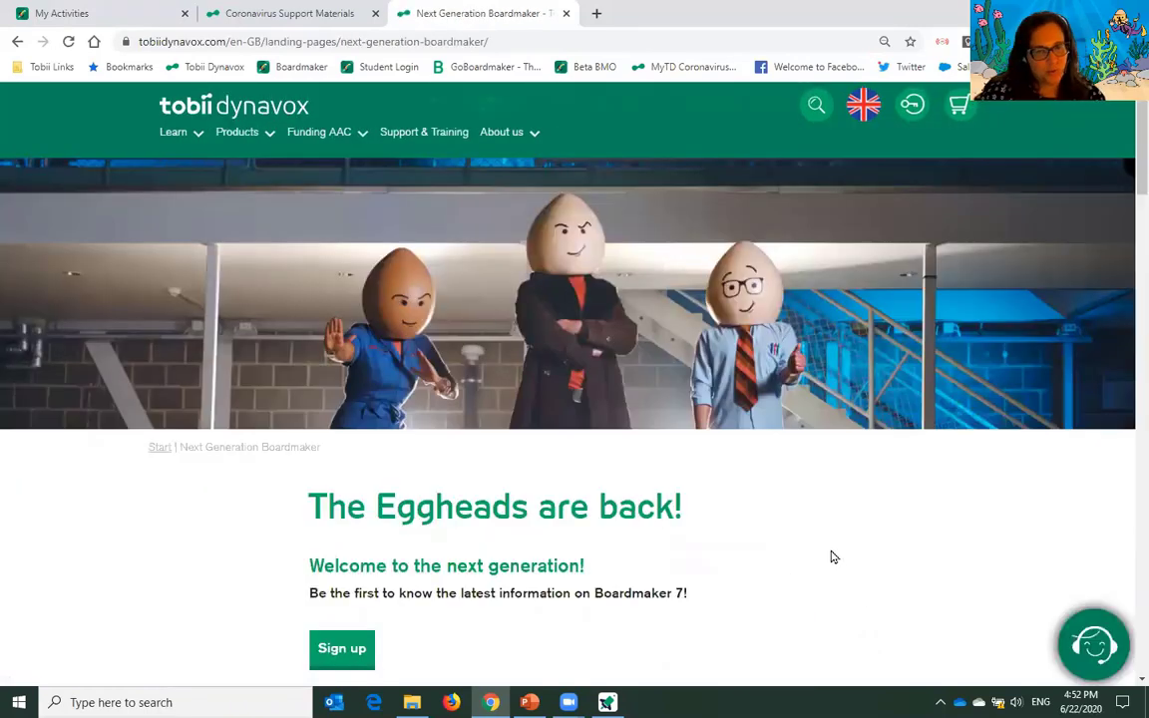
Read through the Boardmaker 7 page, including its feature list, upcoming trainings and frequently asked questions
scroll(828, 493, "down", 4)
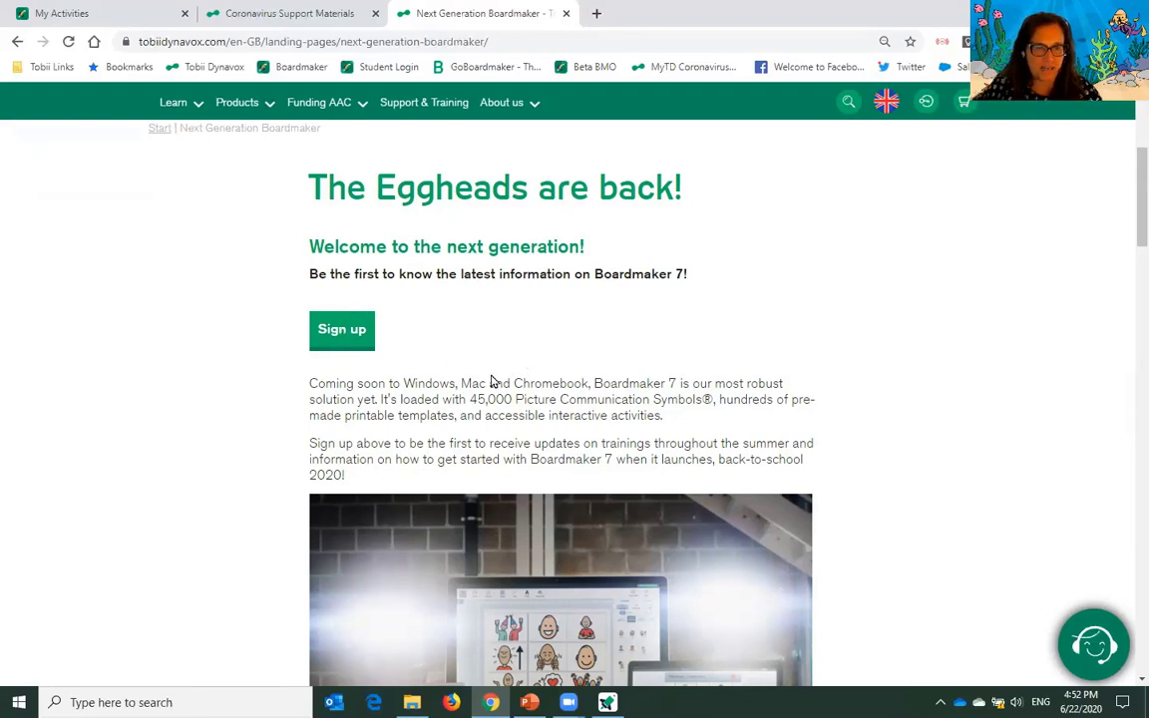
scroll(489, 379, "down", 2)
scroll(491, 380, "down", 2)
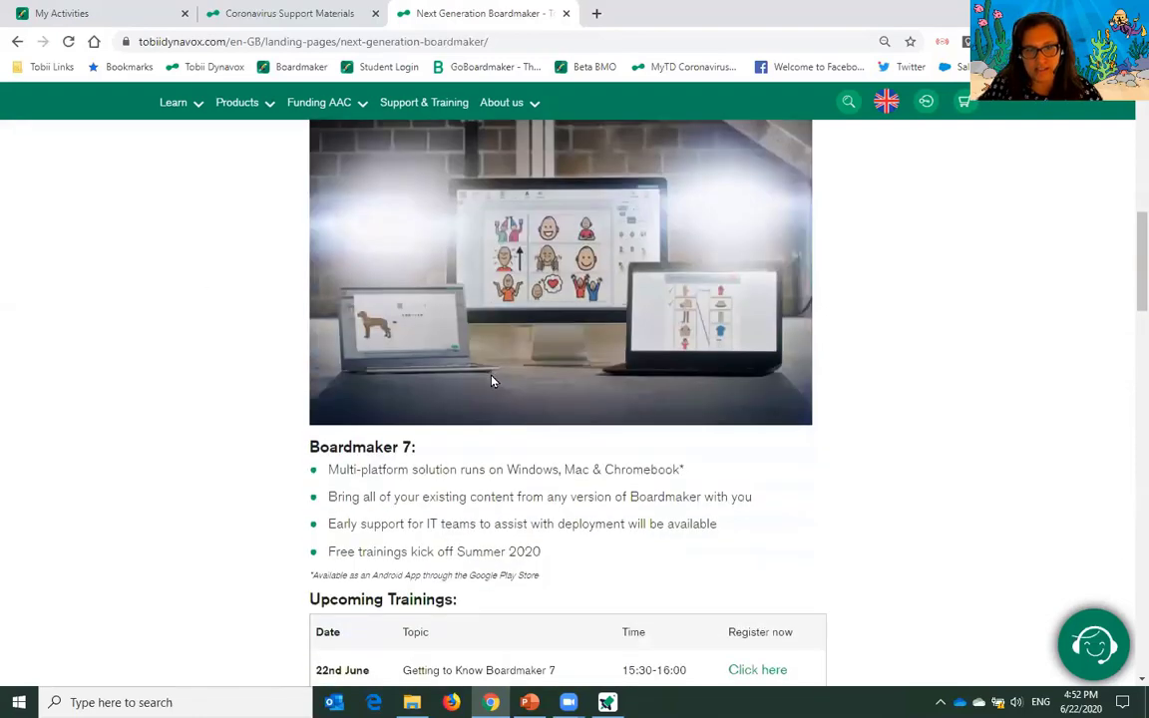
scroll(493, 379, "down", 3)
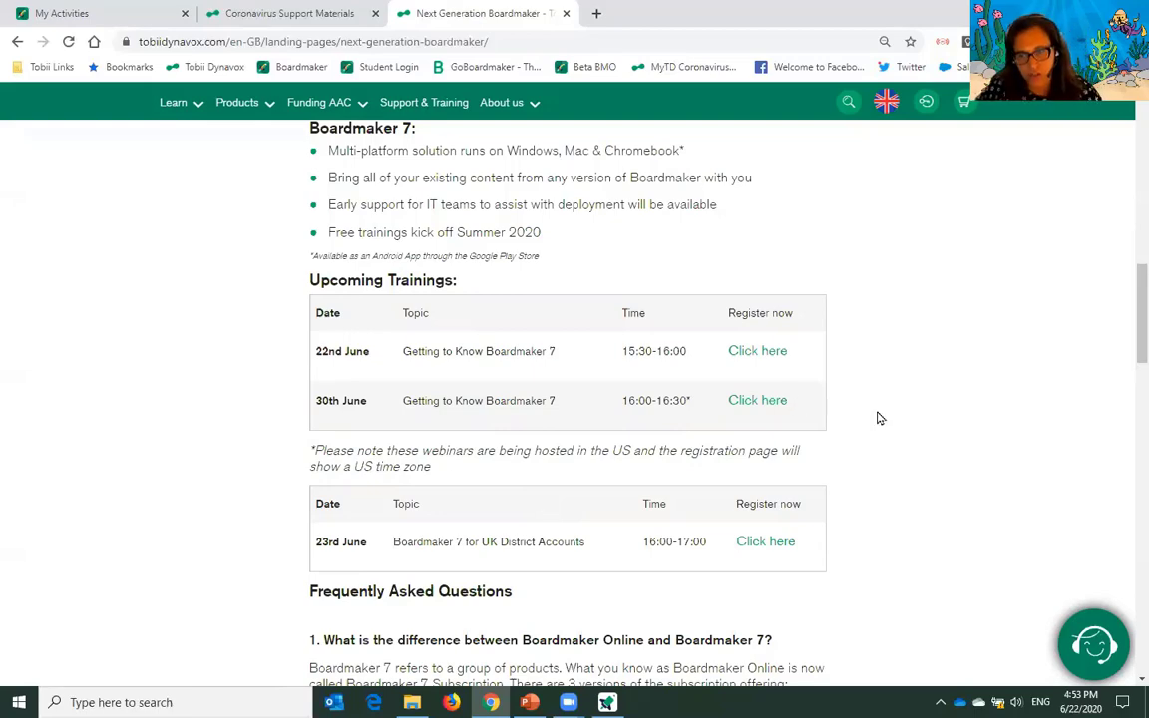
scroll(880, 414, "down", 3)
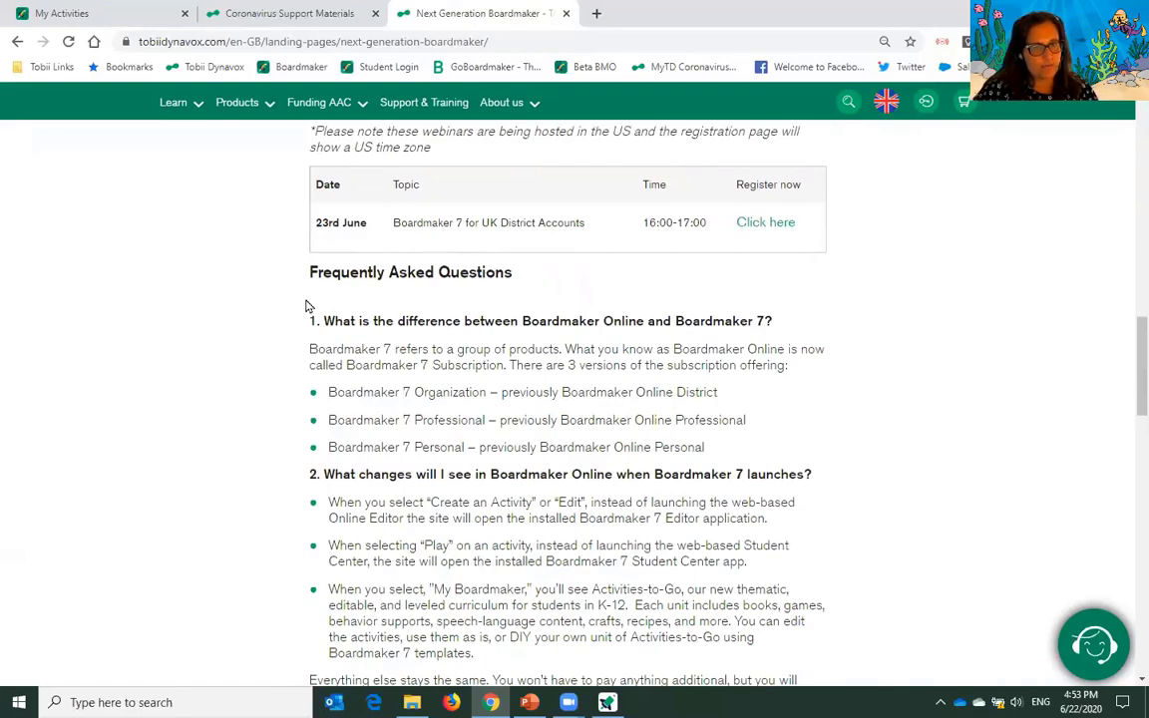
scroll(947, 339, "down", 7)
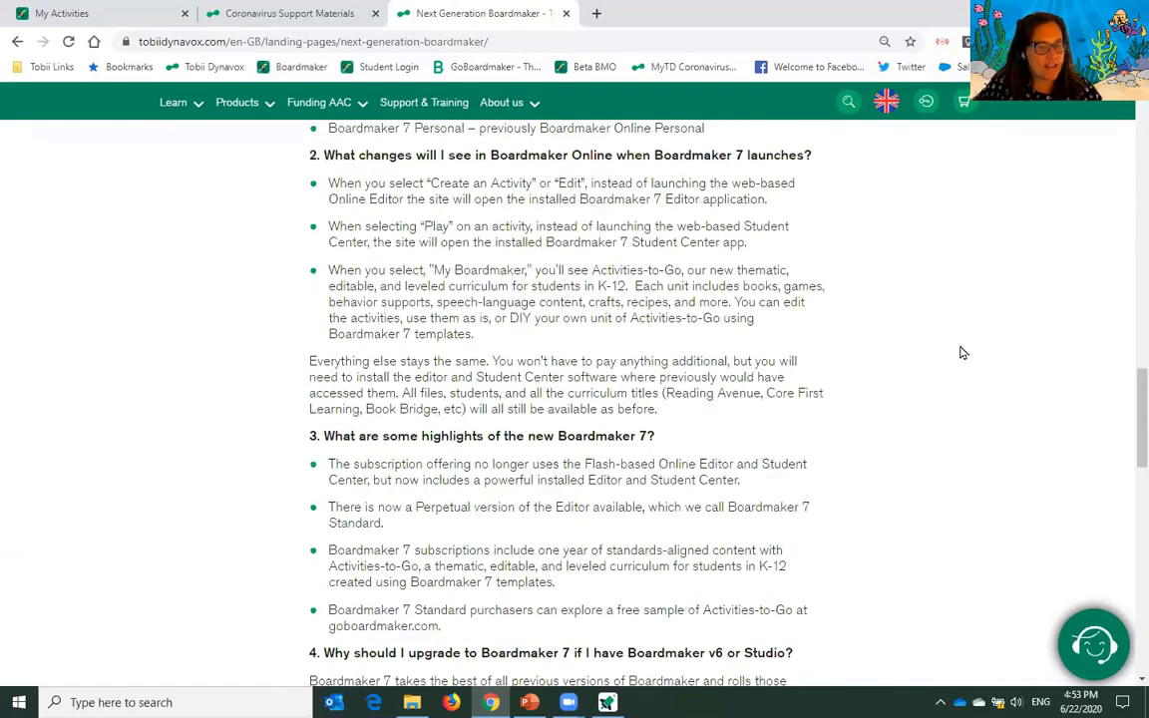
Open goboardmaker.com in a new browser tab and follow its home page banner to the Next Generation Boardmaker page
scroll(967, 375, "up", 20)
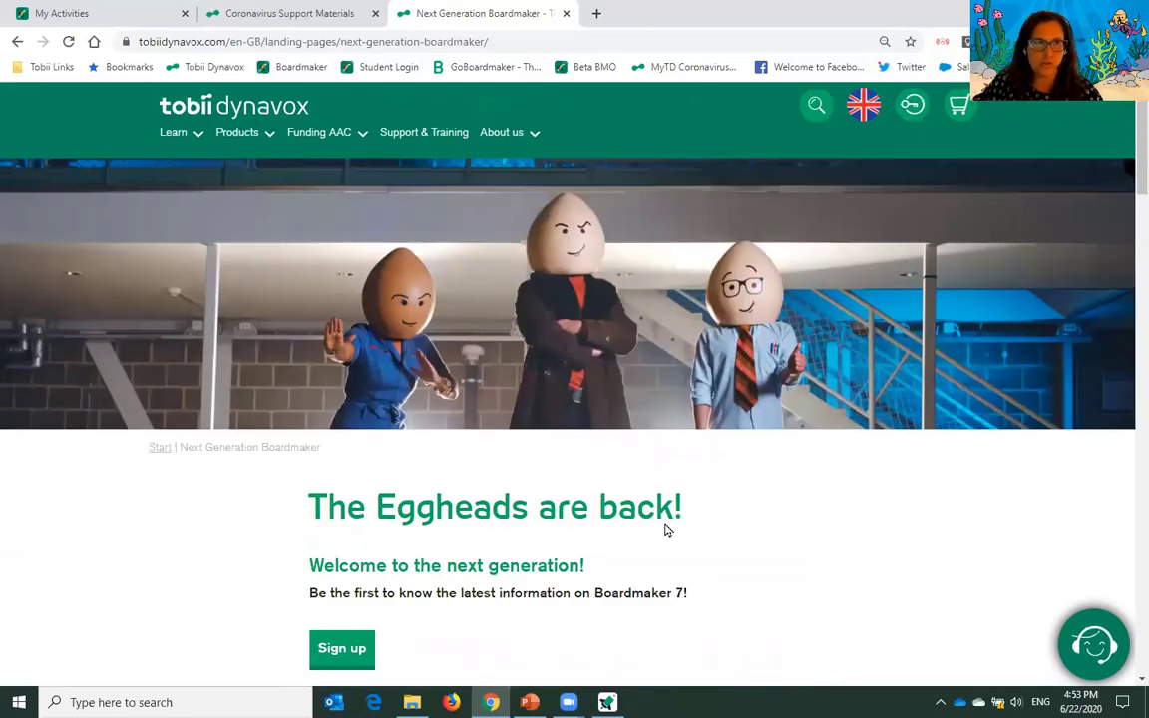
scroll(647, 552, "down", 2)
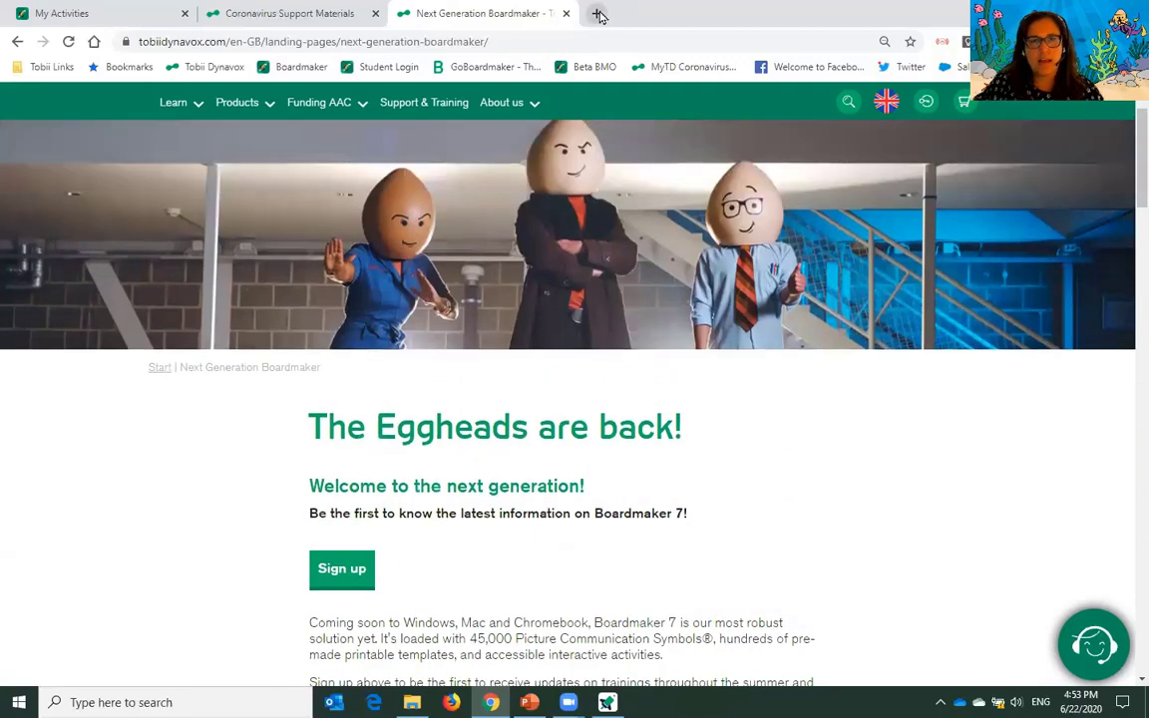
left_click(596, 13)
left_click(292, 70)
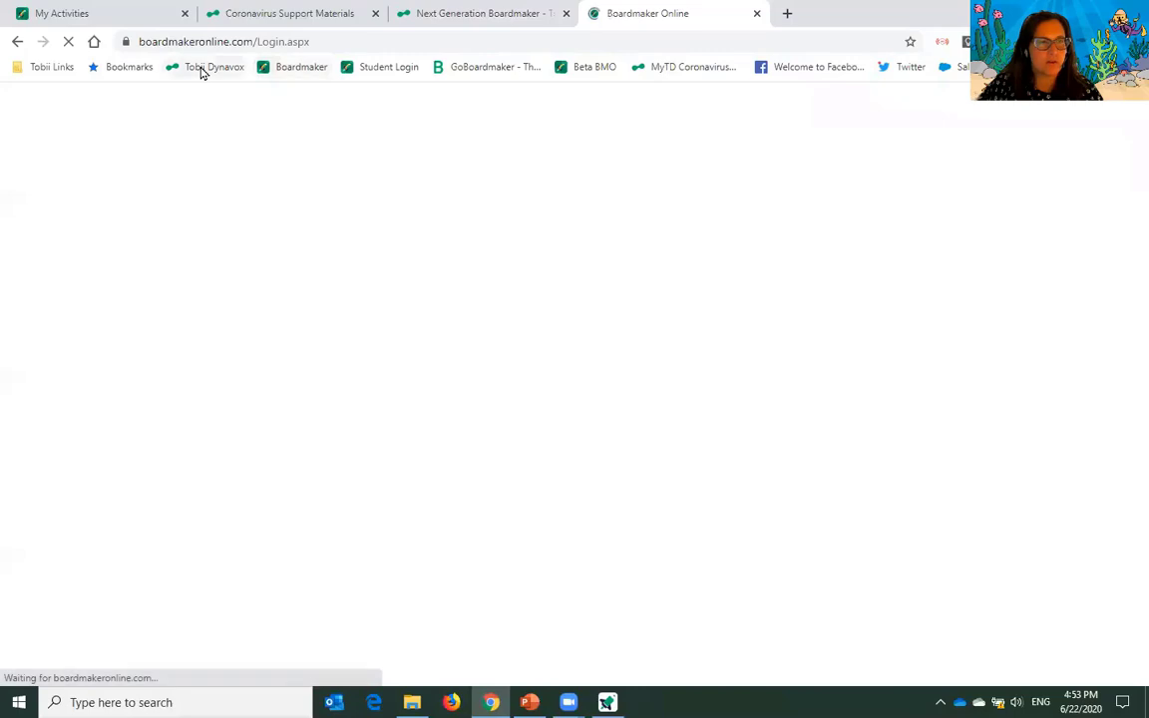
left_click(491, 68)
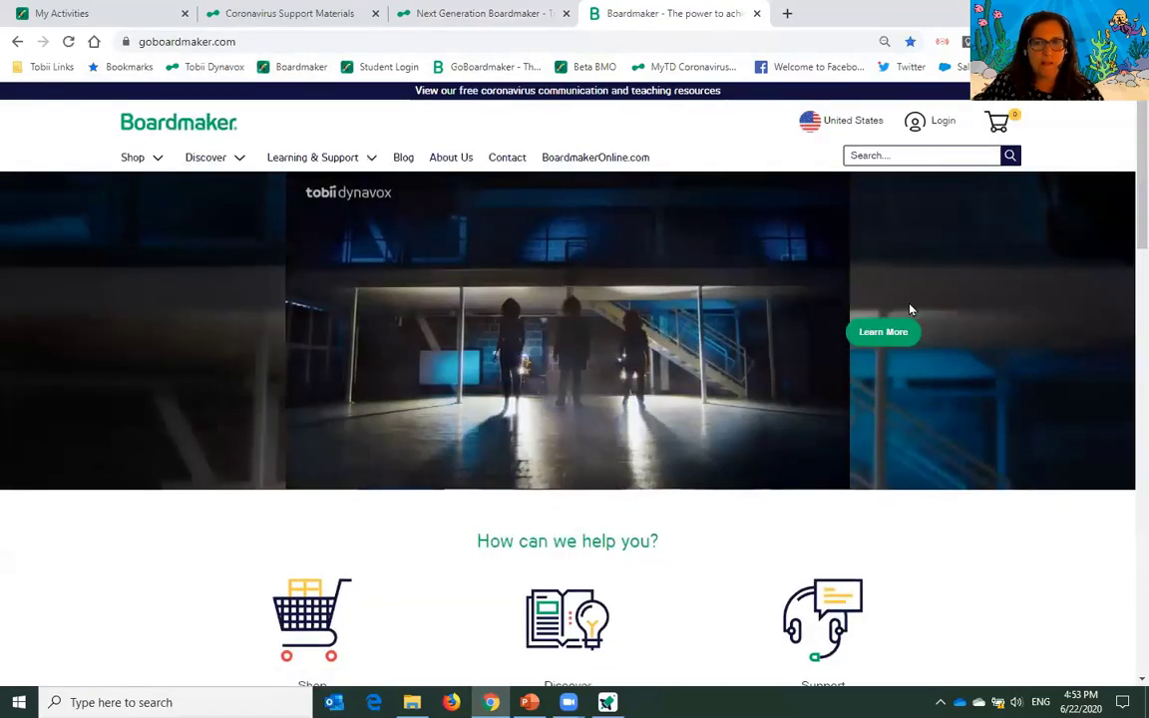
left_click(872, 335)
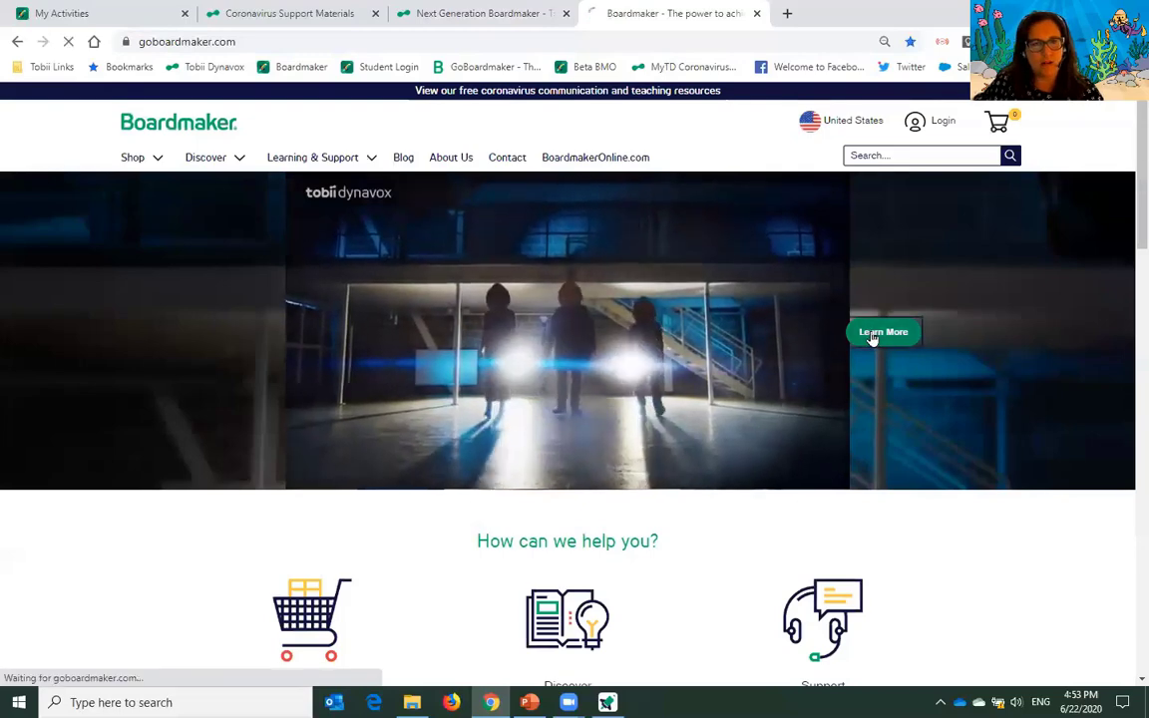
Look over the Boardmaker 7 overview on goboardmaker.com, from the feature list down to the sign-up form
scroll(873, 338, "down", 3)
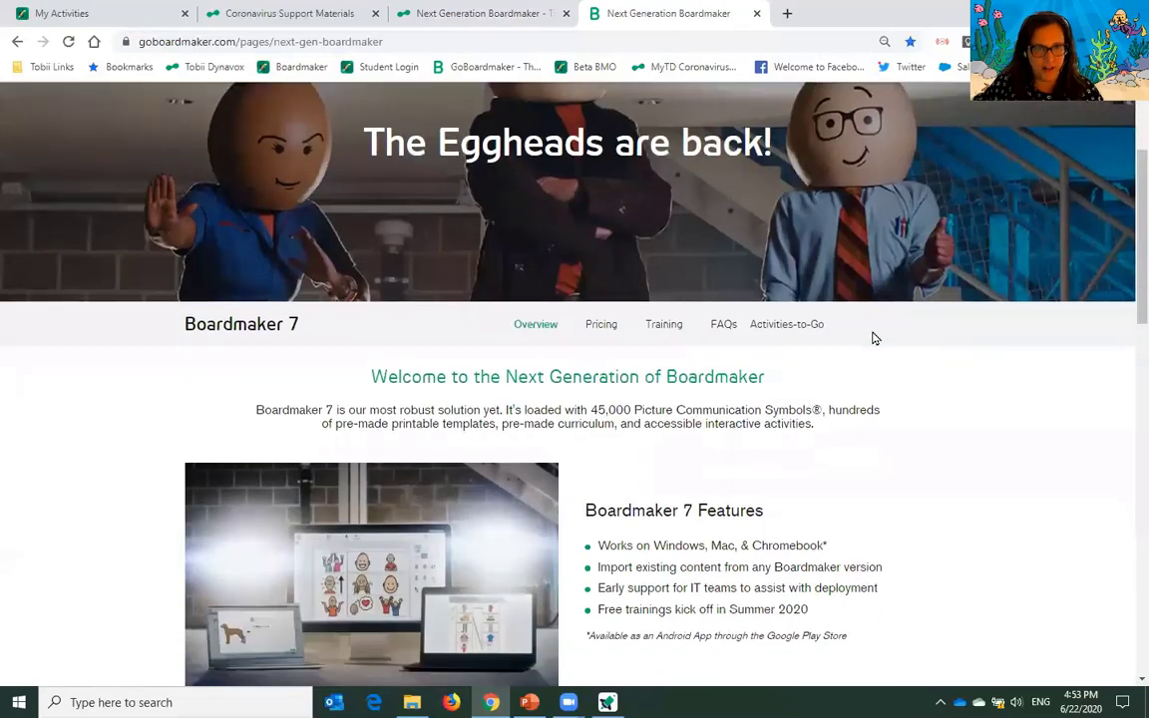
scroll(874, 339, "down", 1)
scroll(874, 338, "down", 4)
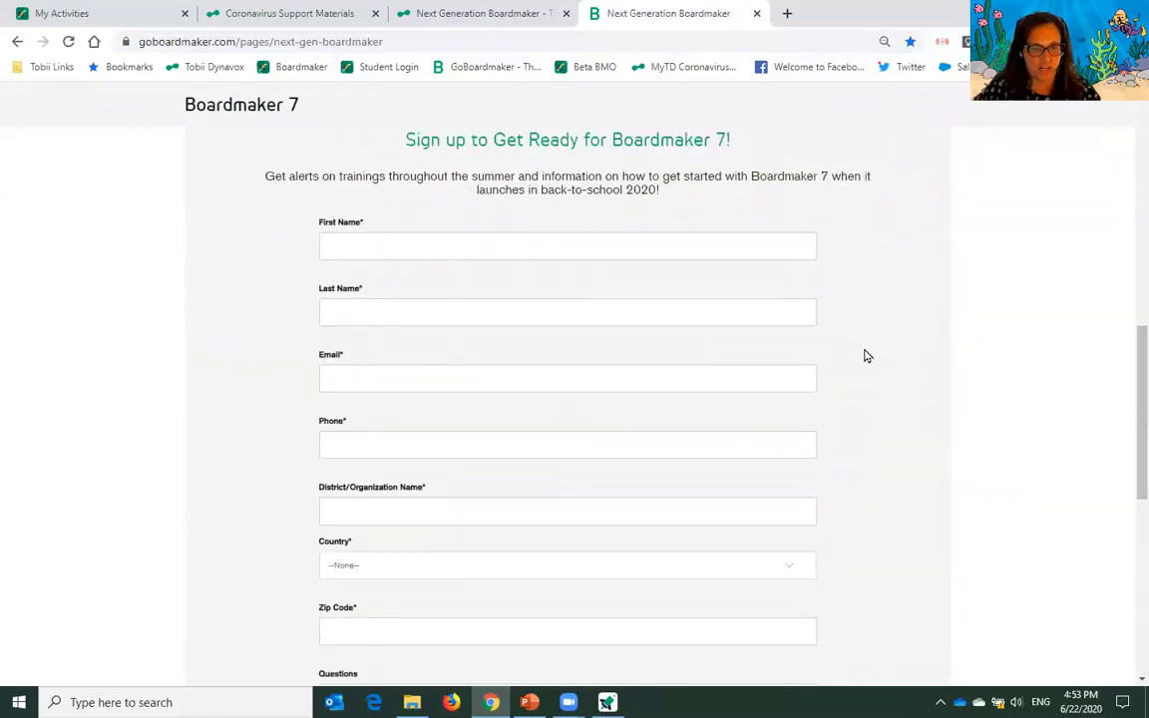
scroll(864, 354, "up", 6)
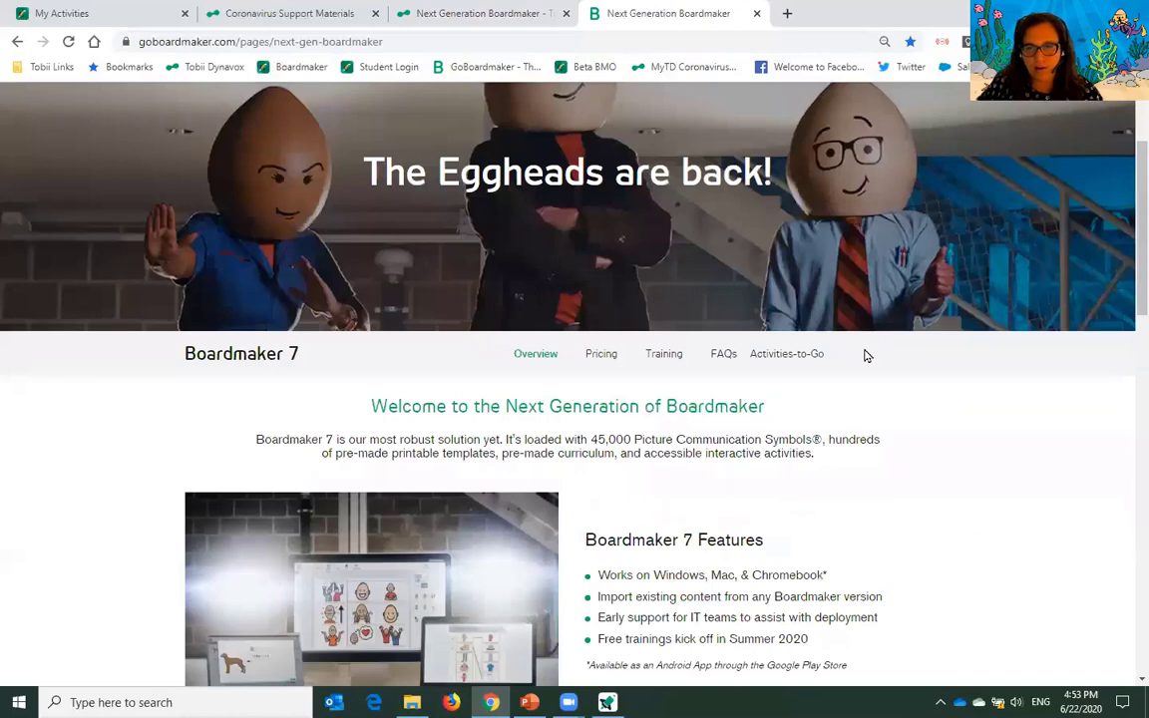